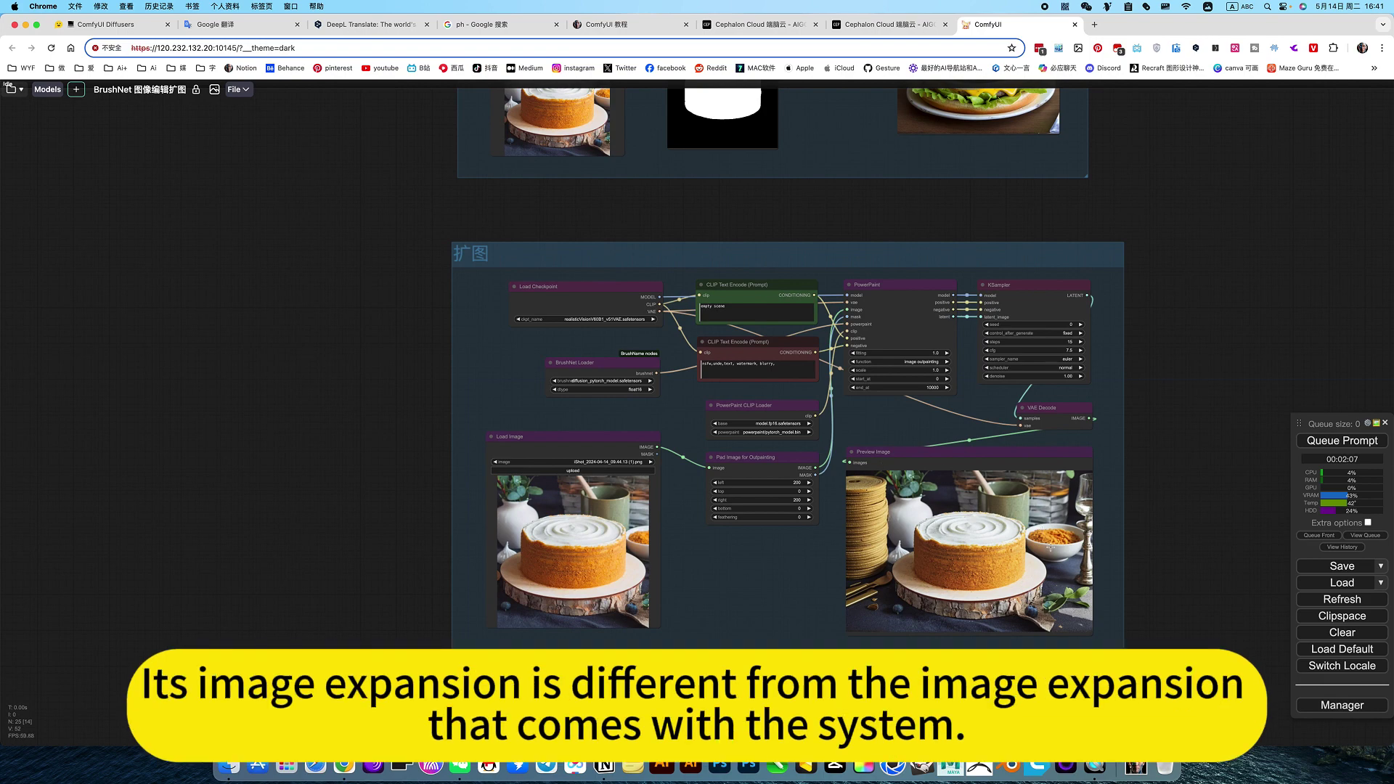
Step: Look over the 扩图 and 编辑修改图像 groups of the workflow and check the AIGC application page on Cephalon Cloud
scroll(1177, 487, "up", 4)
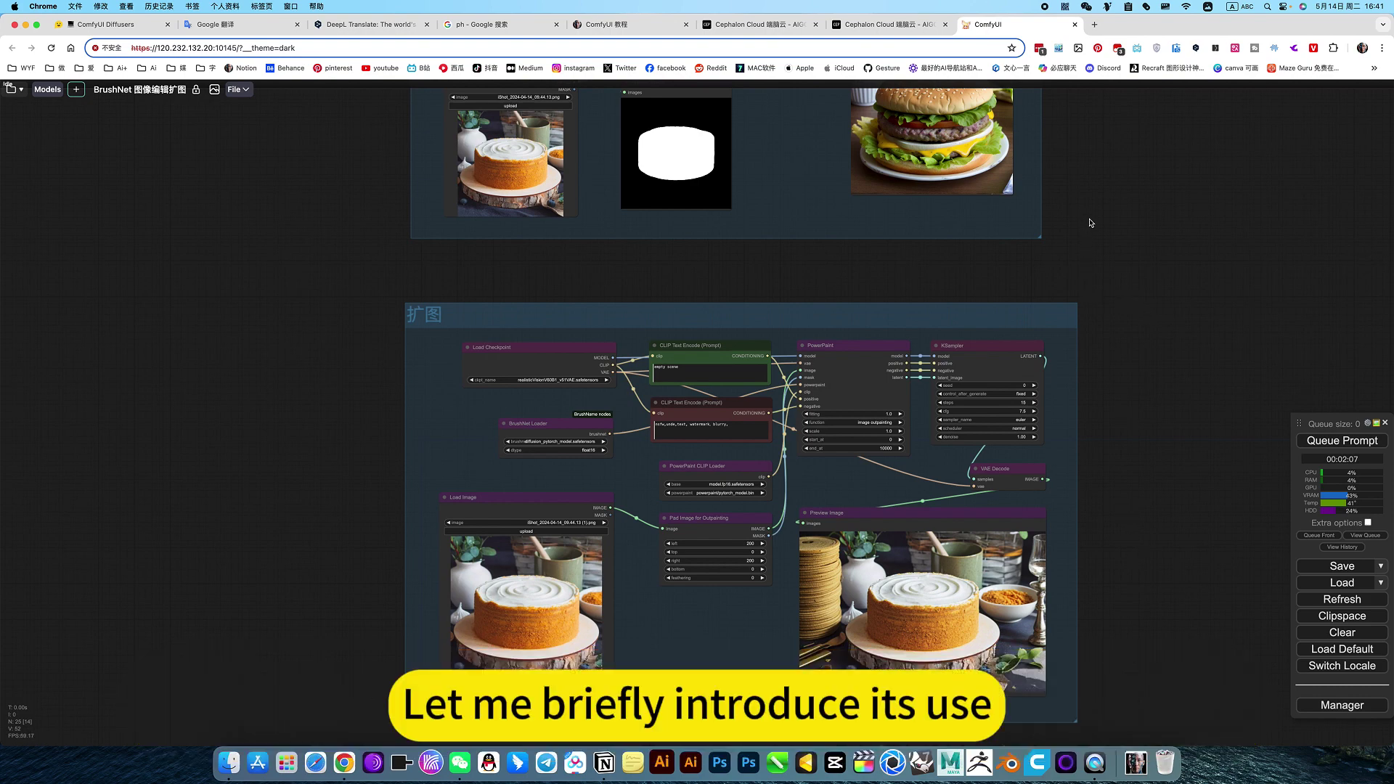
scroll(1089, 218, "up", 10)
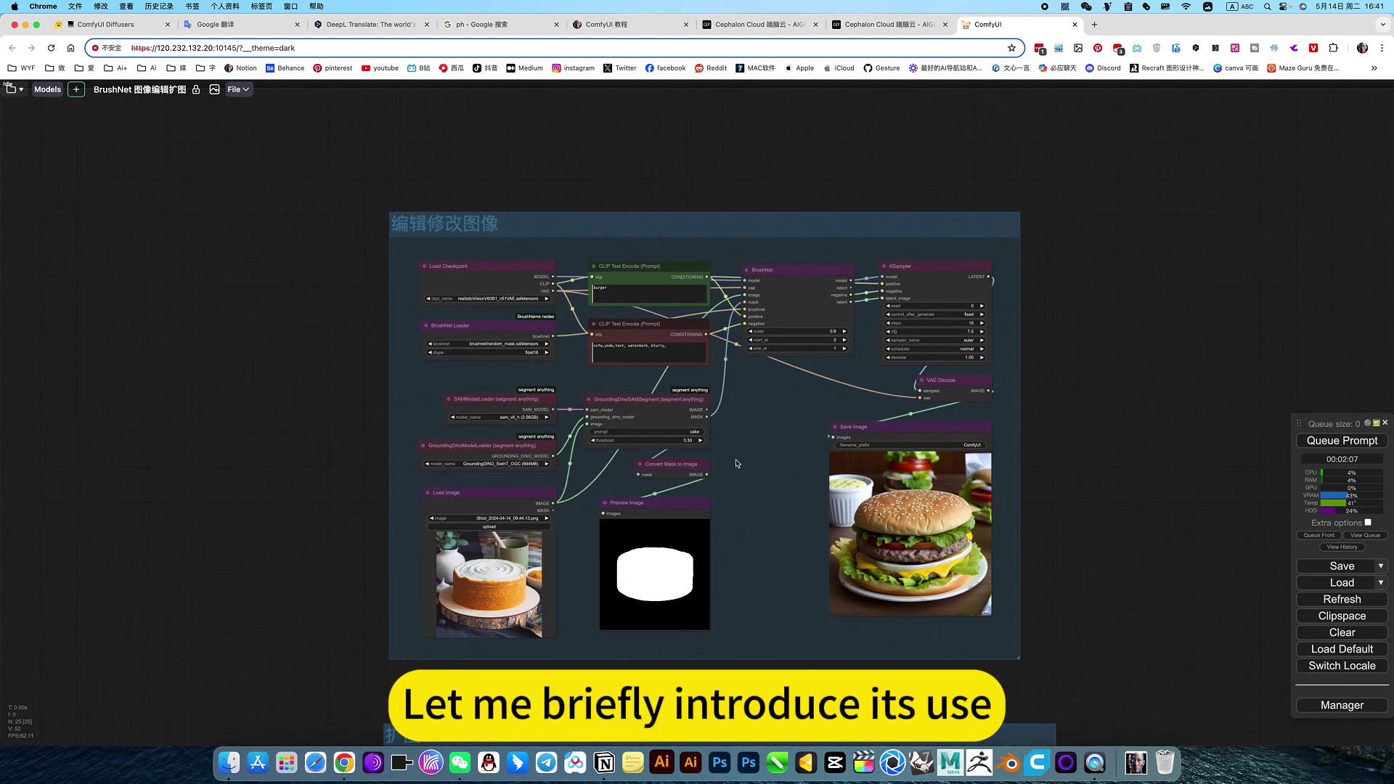
scroll(596, 424, "down", 5)
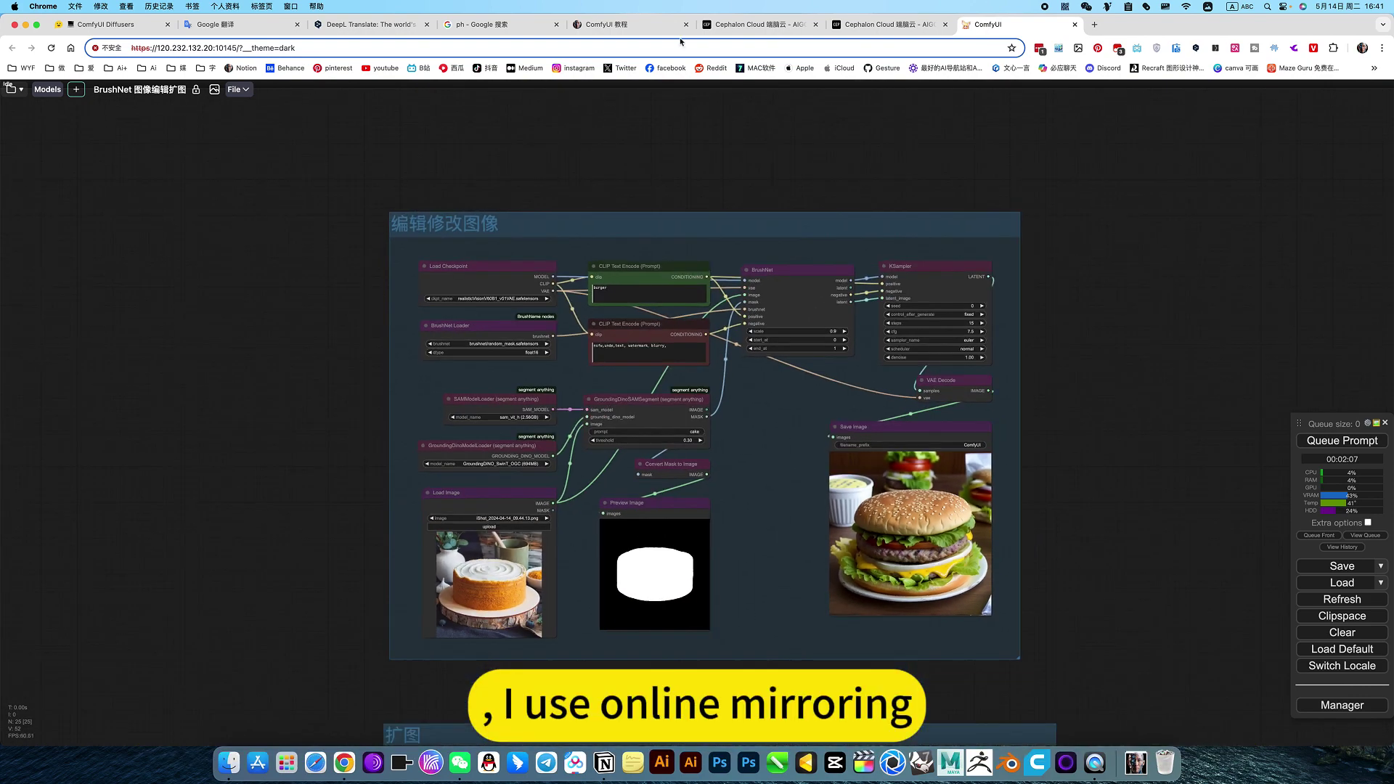
left_click(755, 24)
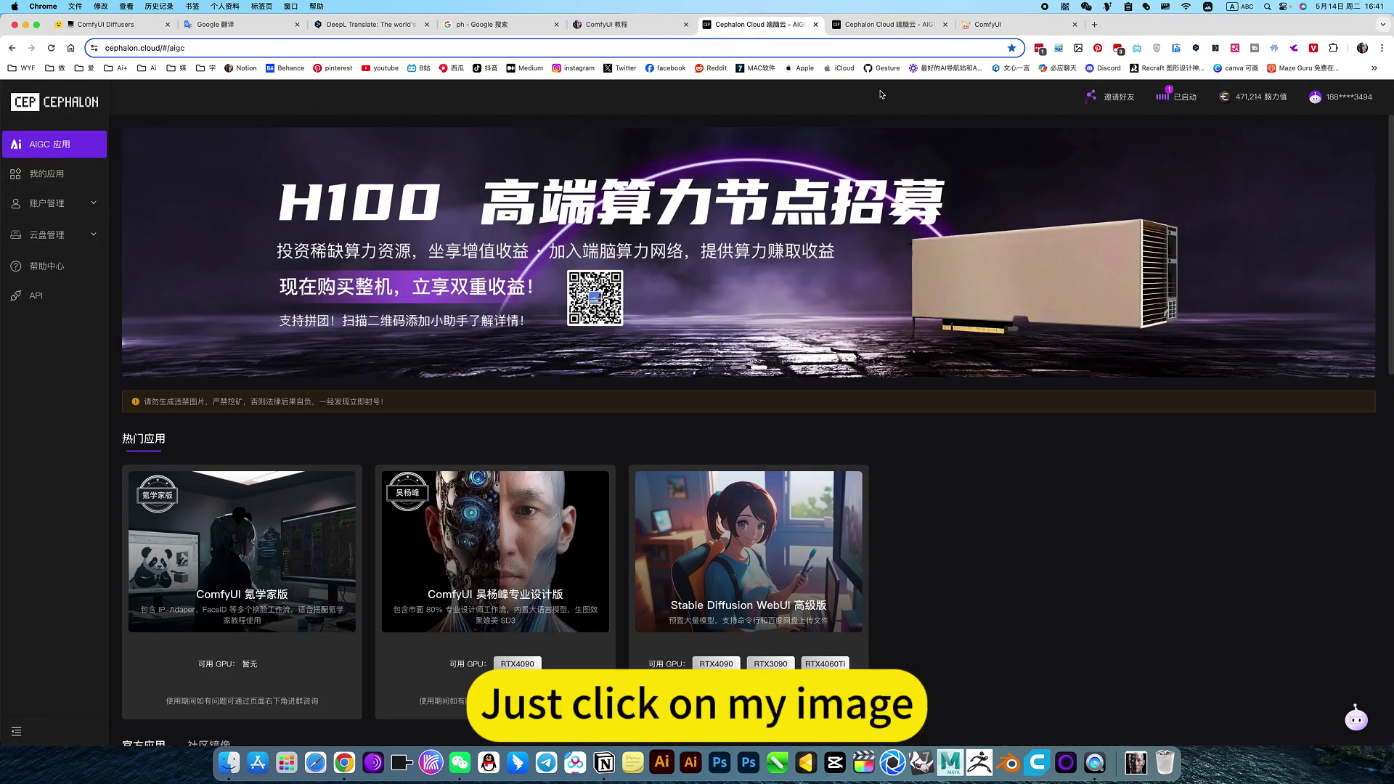
left_click(976, 24)
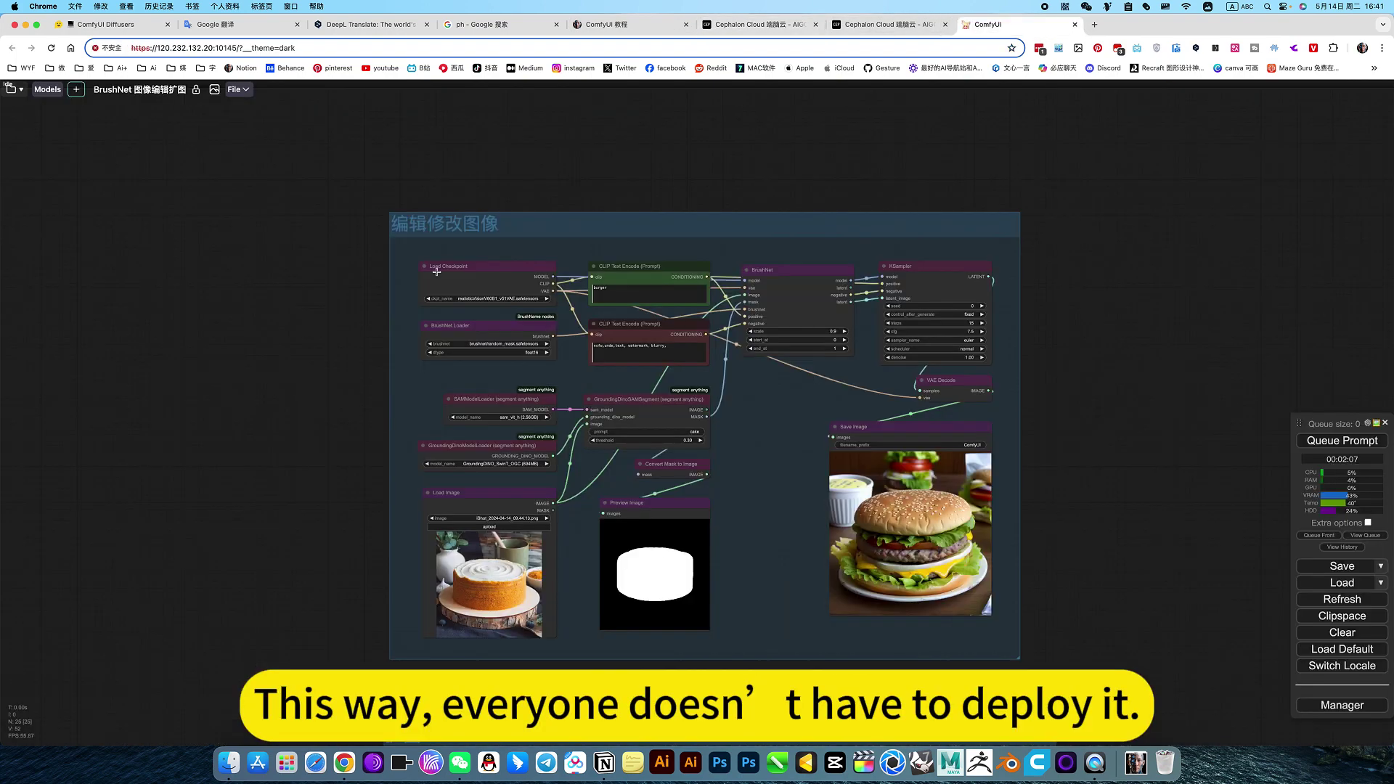
Step: Open the BrushNet 图像编辑扩图 workflow from the saved workflows and look over the nodes in its 编辑修改图像 group
left_click(11, 88)
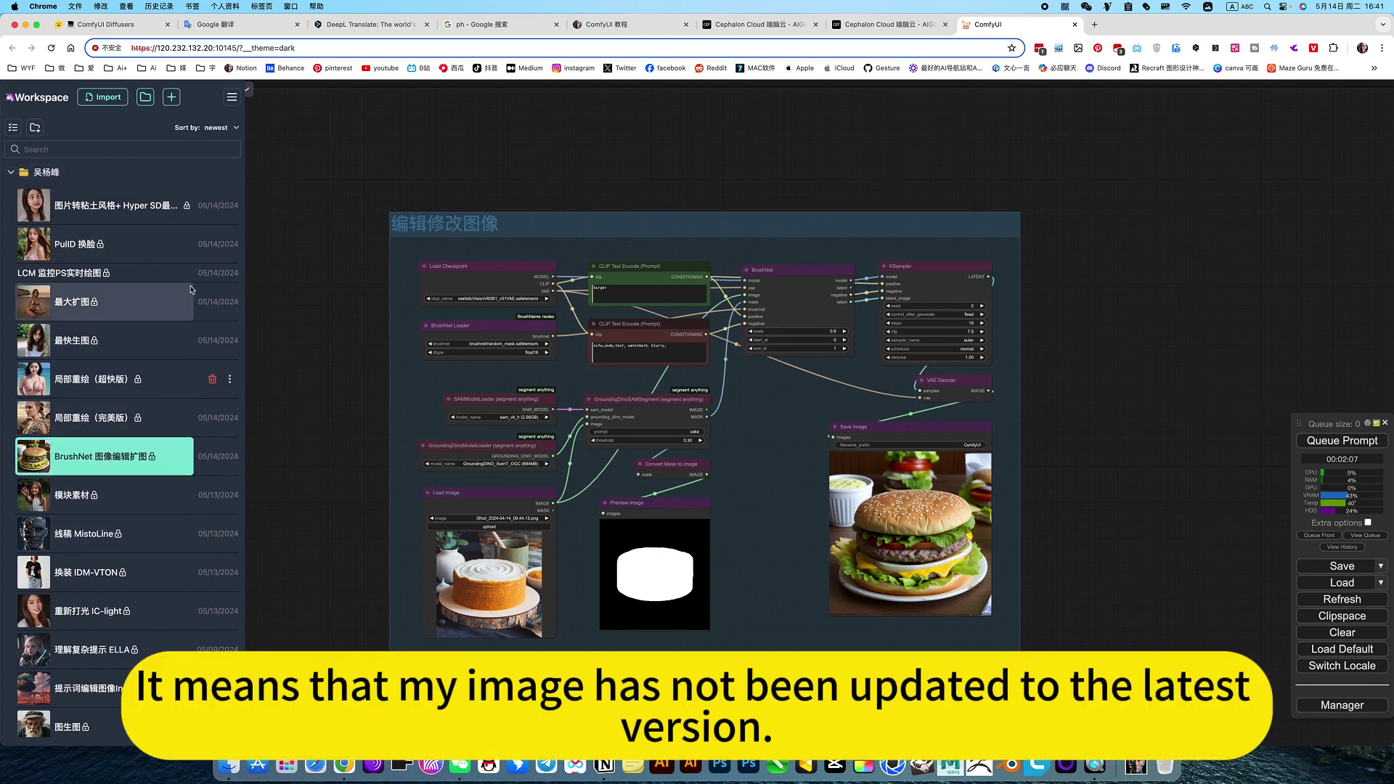
left_click(109, 464)
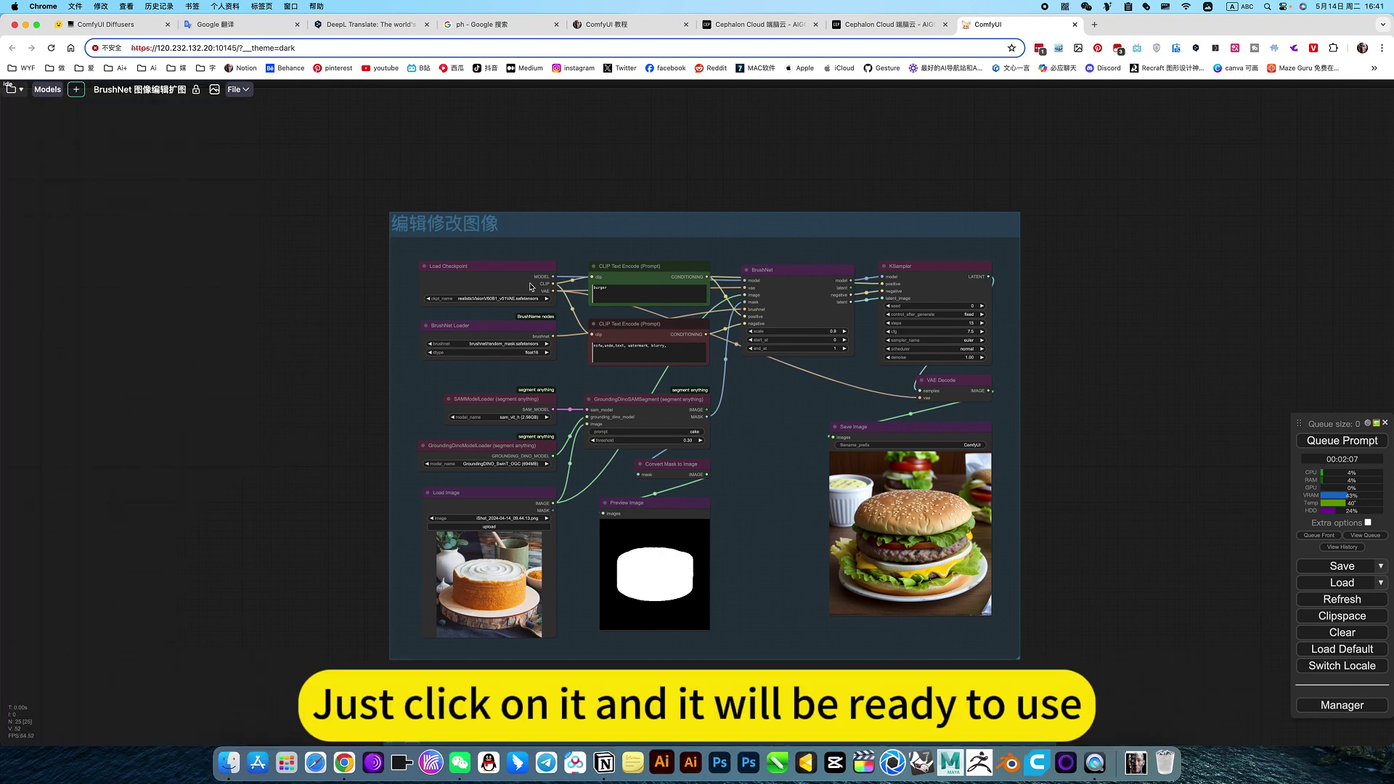
scroll(514, 331, "up", 5)
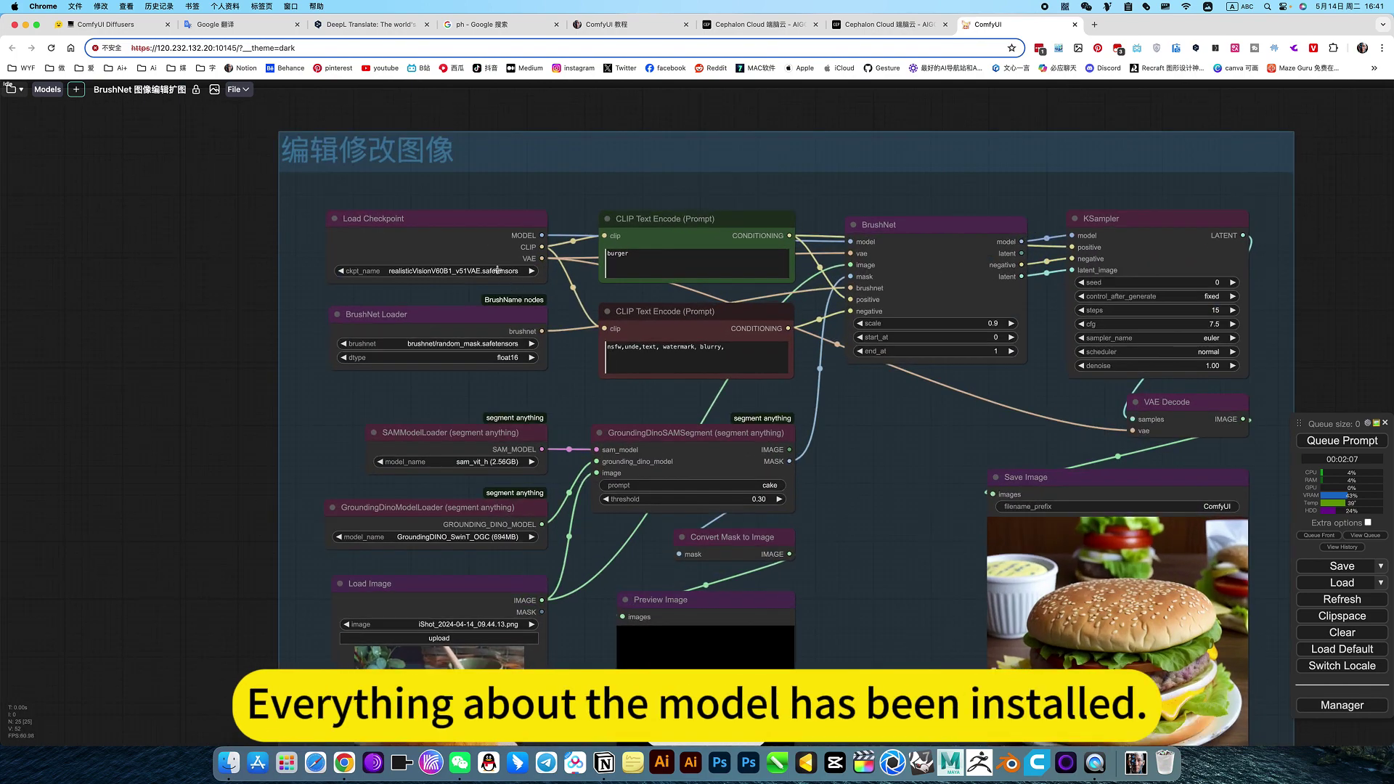
left_click(497, 269)
left_click_drag(855, 506, 795, 417)
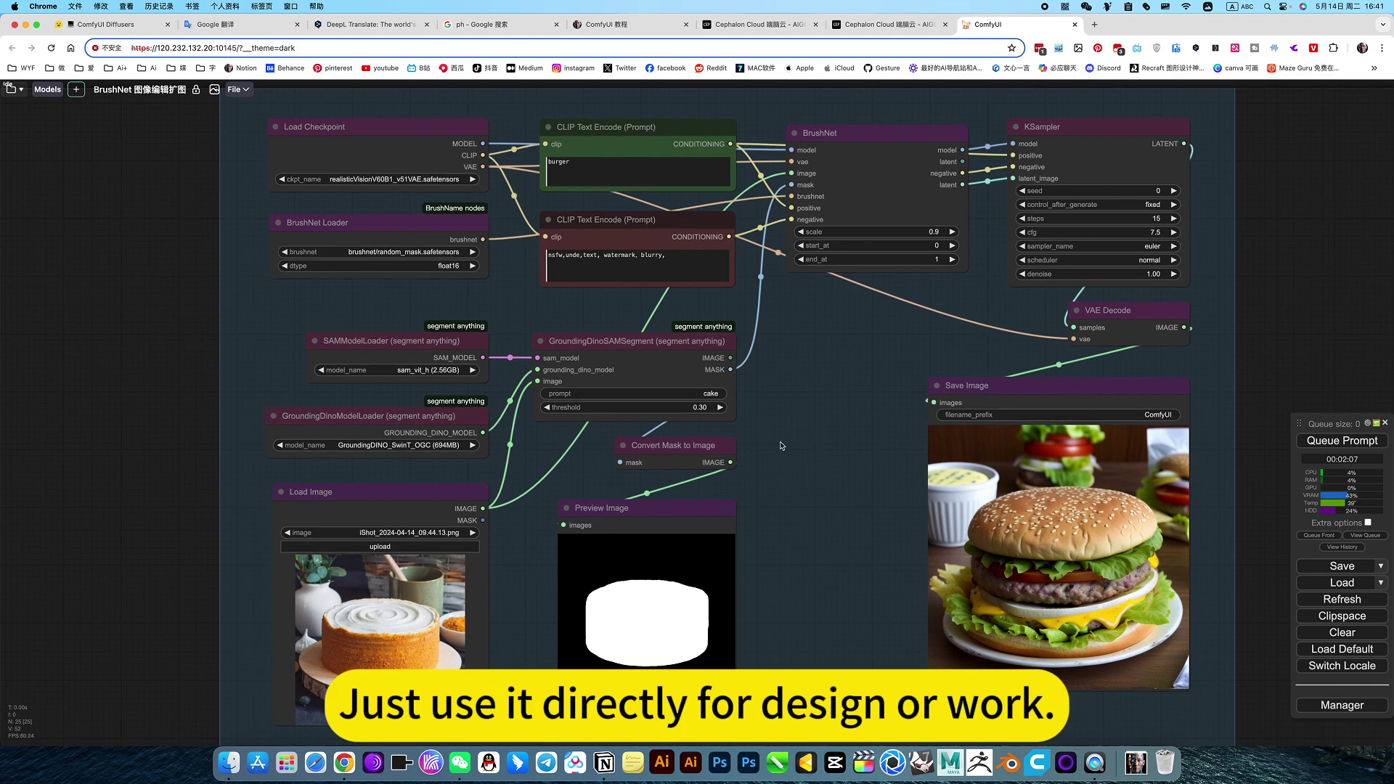
scroll(779, 451, "down", 6)
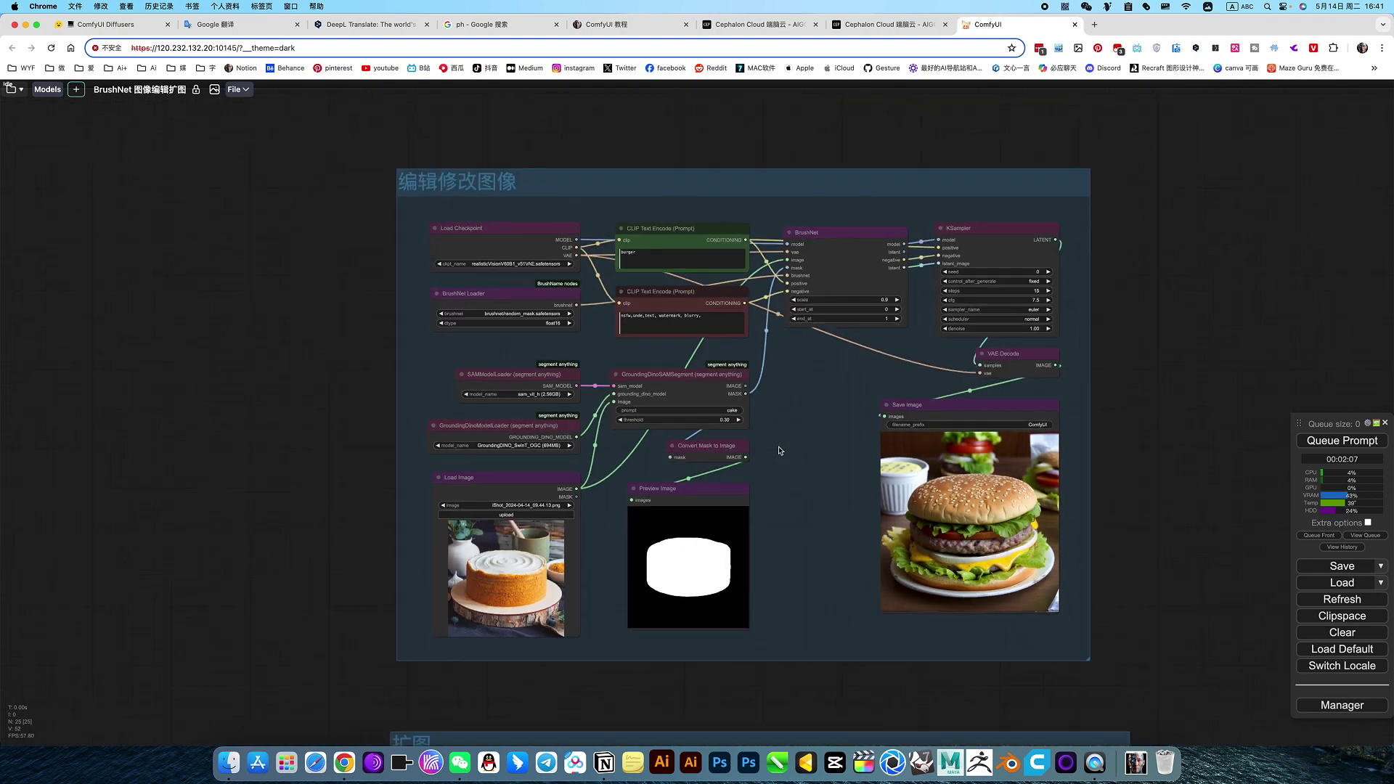
Step: Switch to the ComfyUI 教程 Notion page and read the BrushNet 图像编辑扩图 section on node conflicts, installation, model placement and examples
left_click(614, 26)
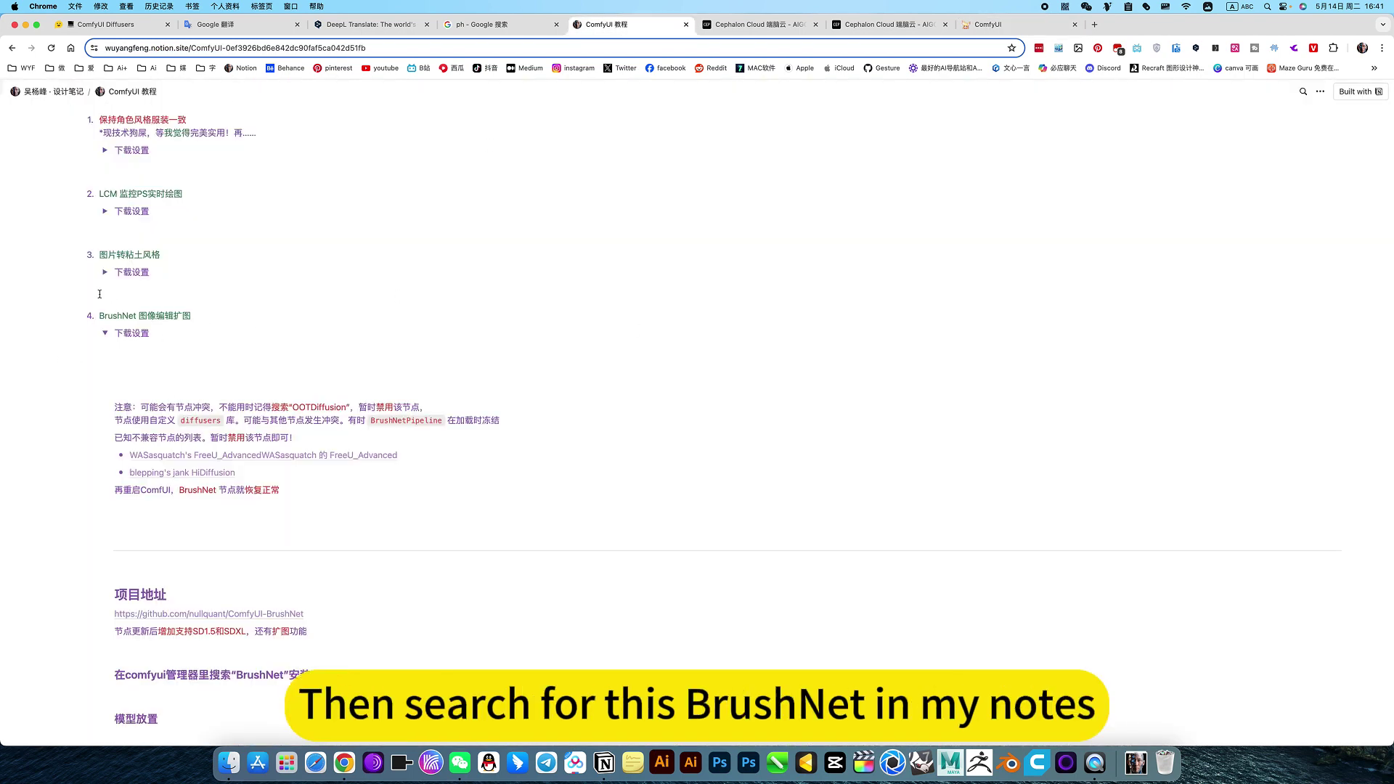
scroll(212, 430, "down", 4)
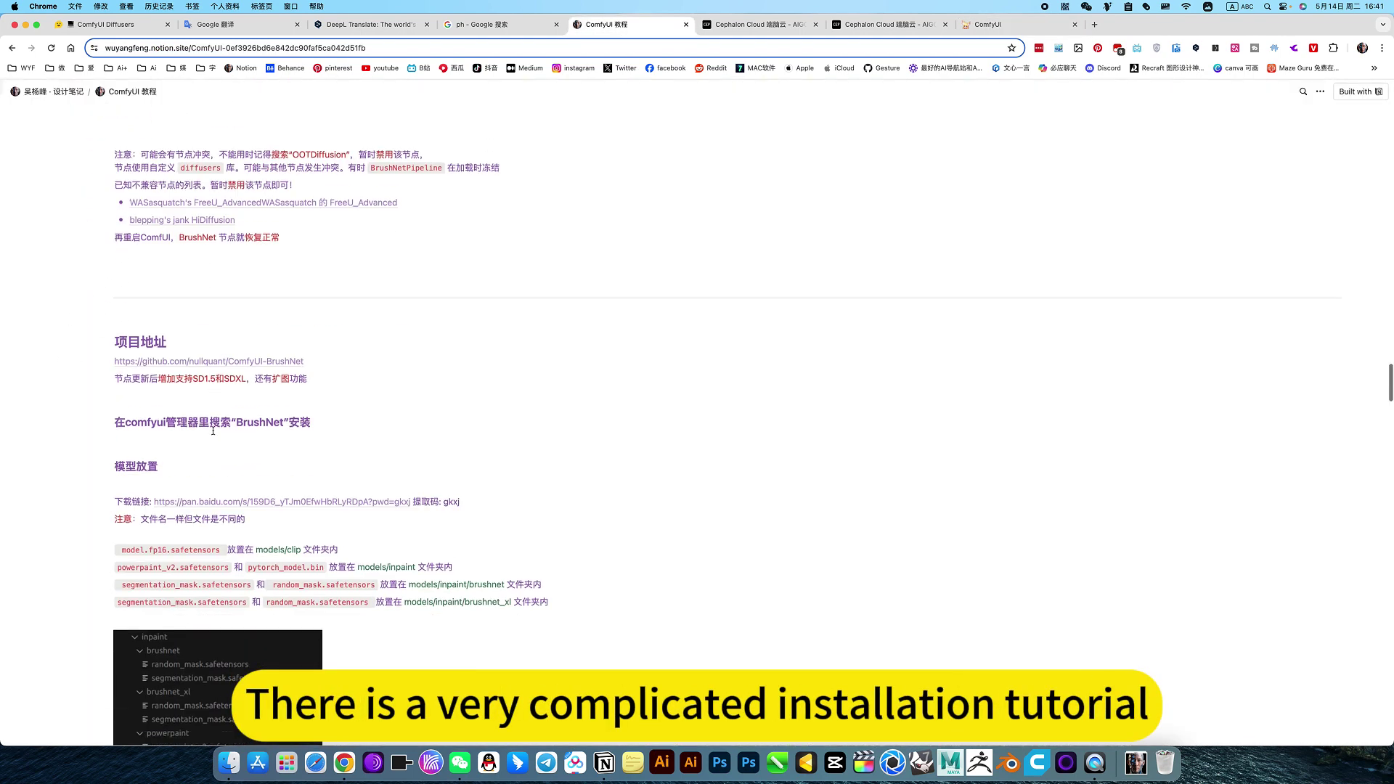
scroll(305, 382, "down", 10)
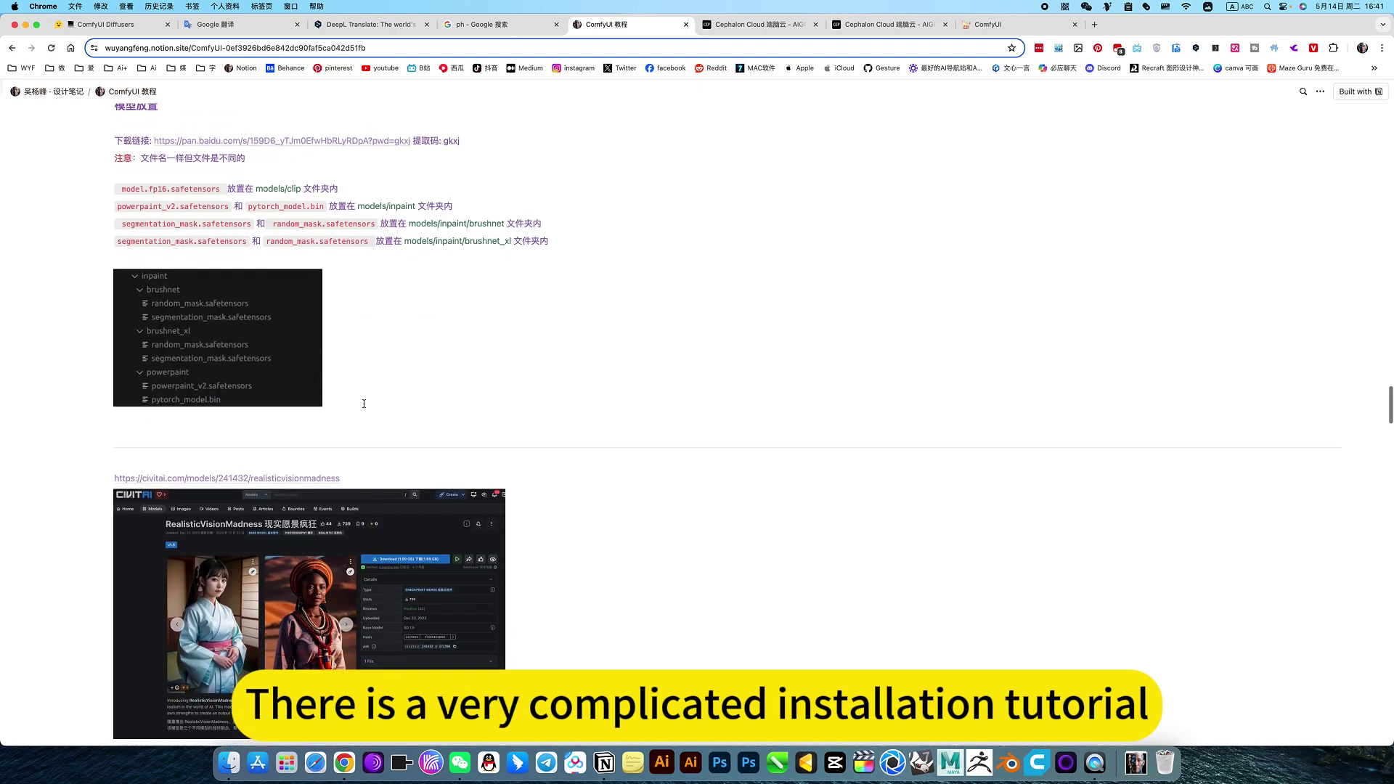
scroll(342, 423, "down", 15)
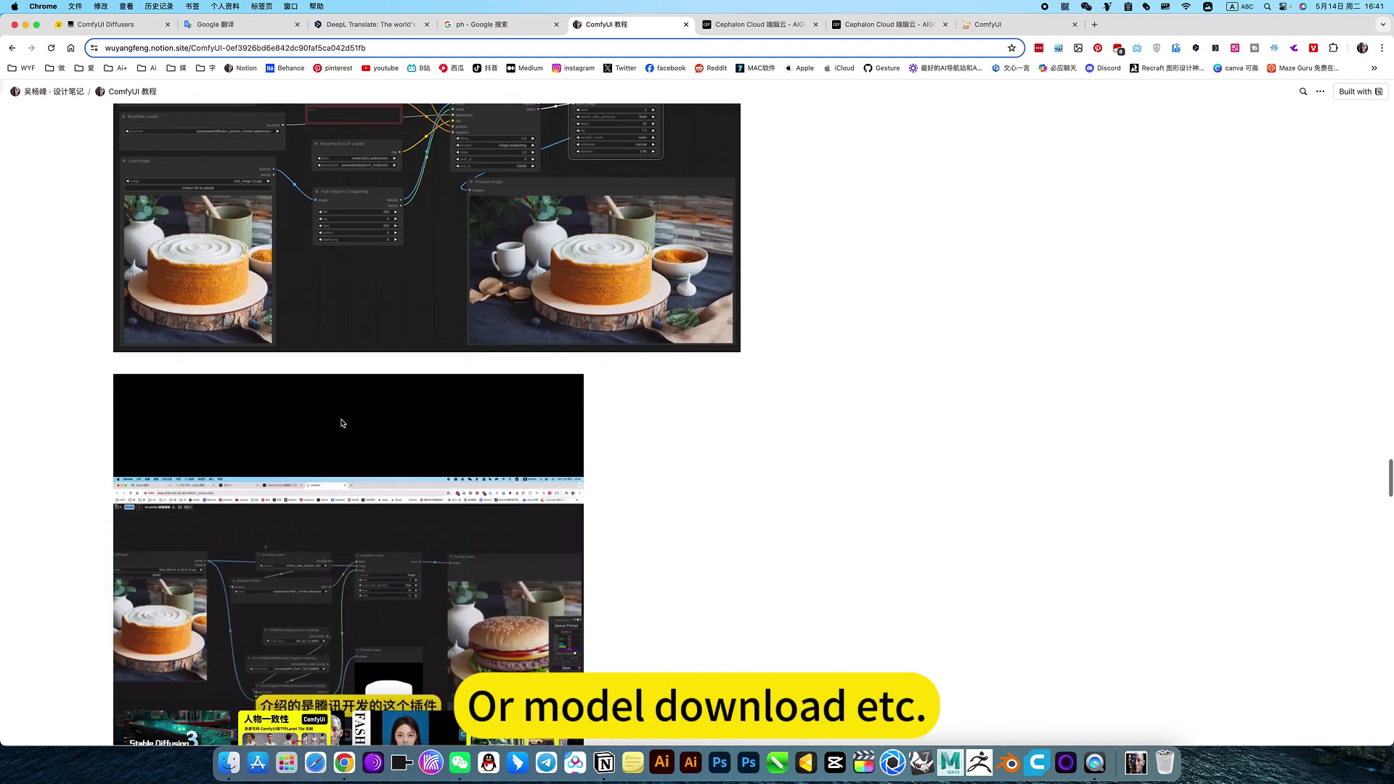
scroll(342, 423, "down", 5)
scroll(367, 414, "down", 10)
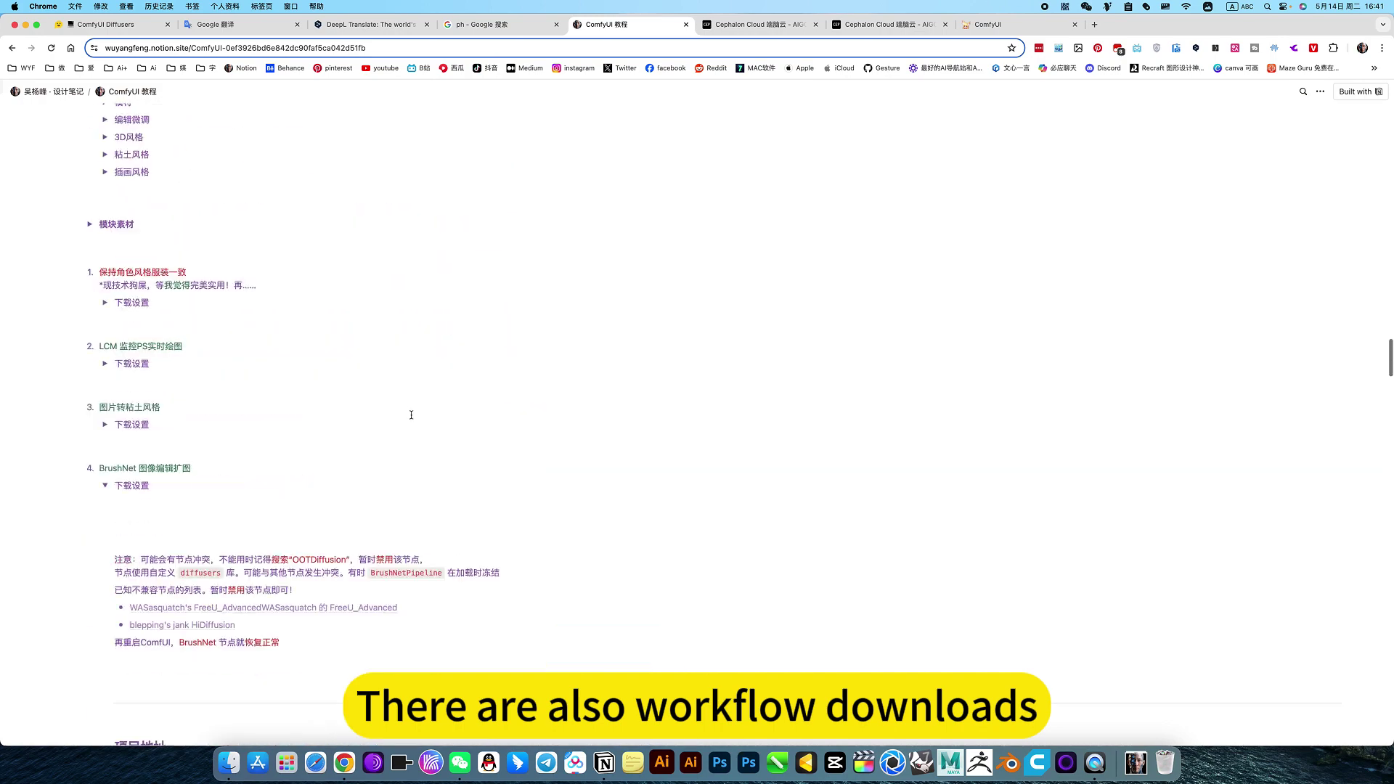
scroll(413, 414, "down", 10)
scroll(413, 414, "up", 4)
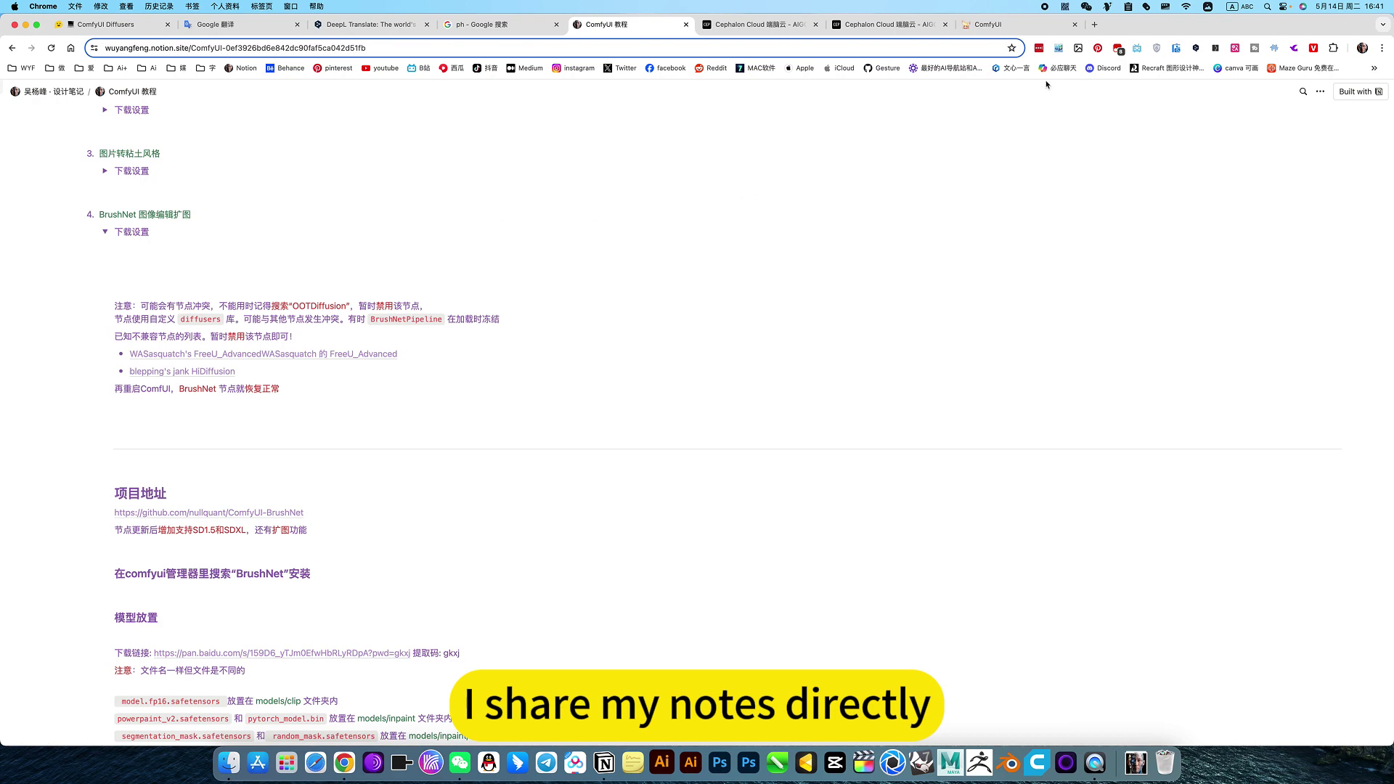
Step: Return to the ComfyUI workflow and examine the prompt, BrushNet and KSampler nodes in the 编辑修改图像 group
left_click(995, 24)
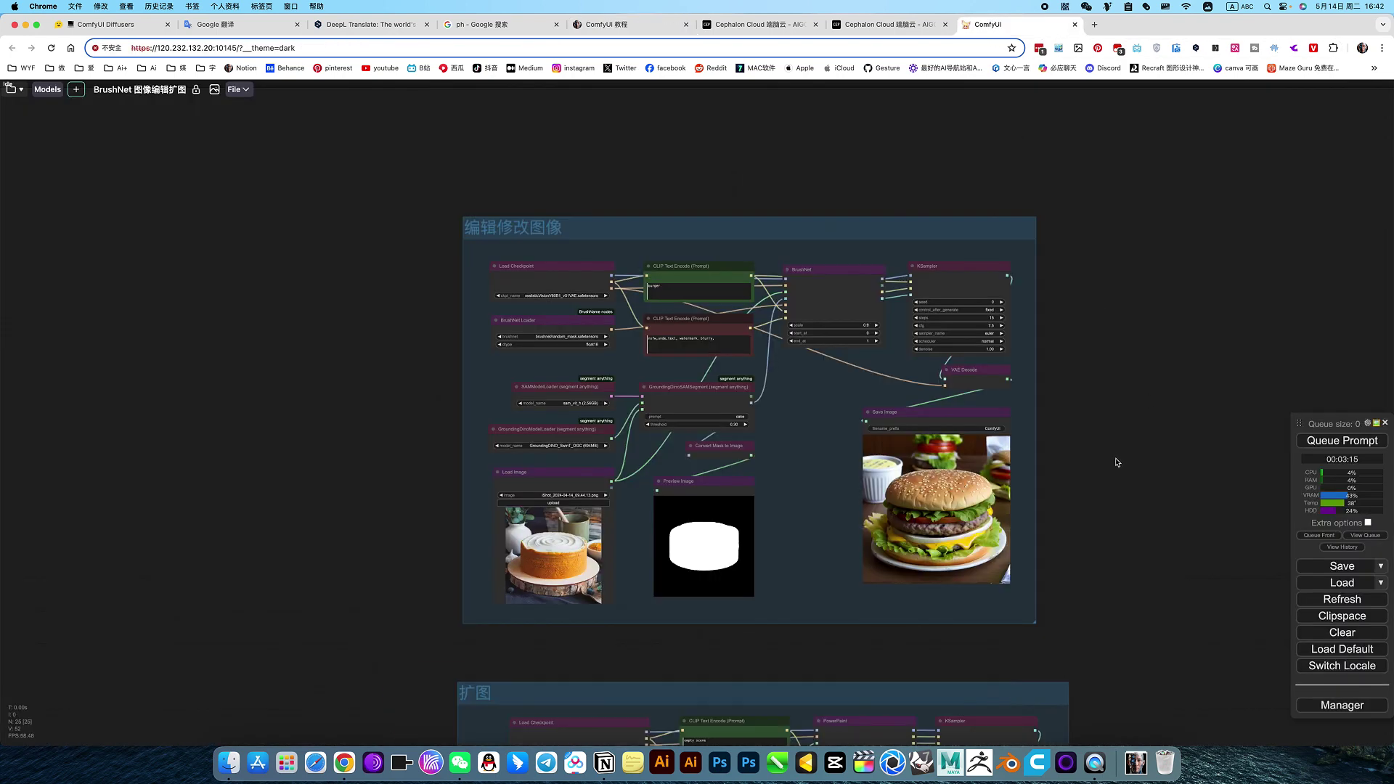
left_click_drag(1101, 455, 1028, 392)
left_click_drag(1043, 460, 1070, 462)
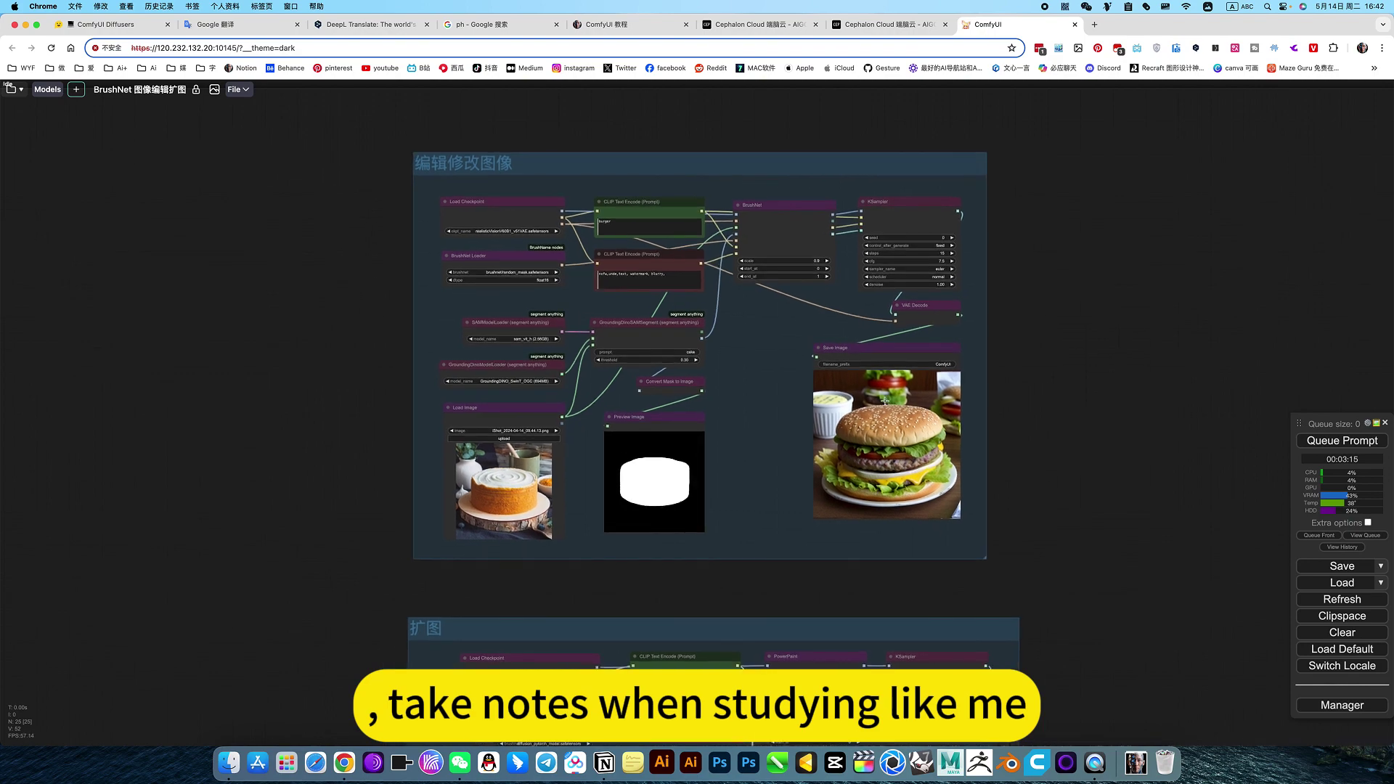
scroll(653, 370, "up", 8)
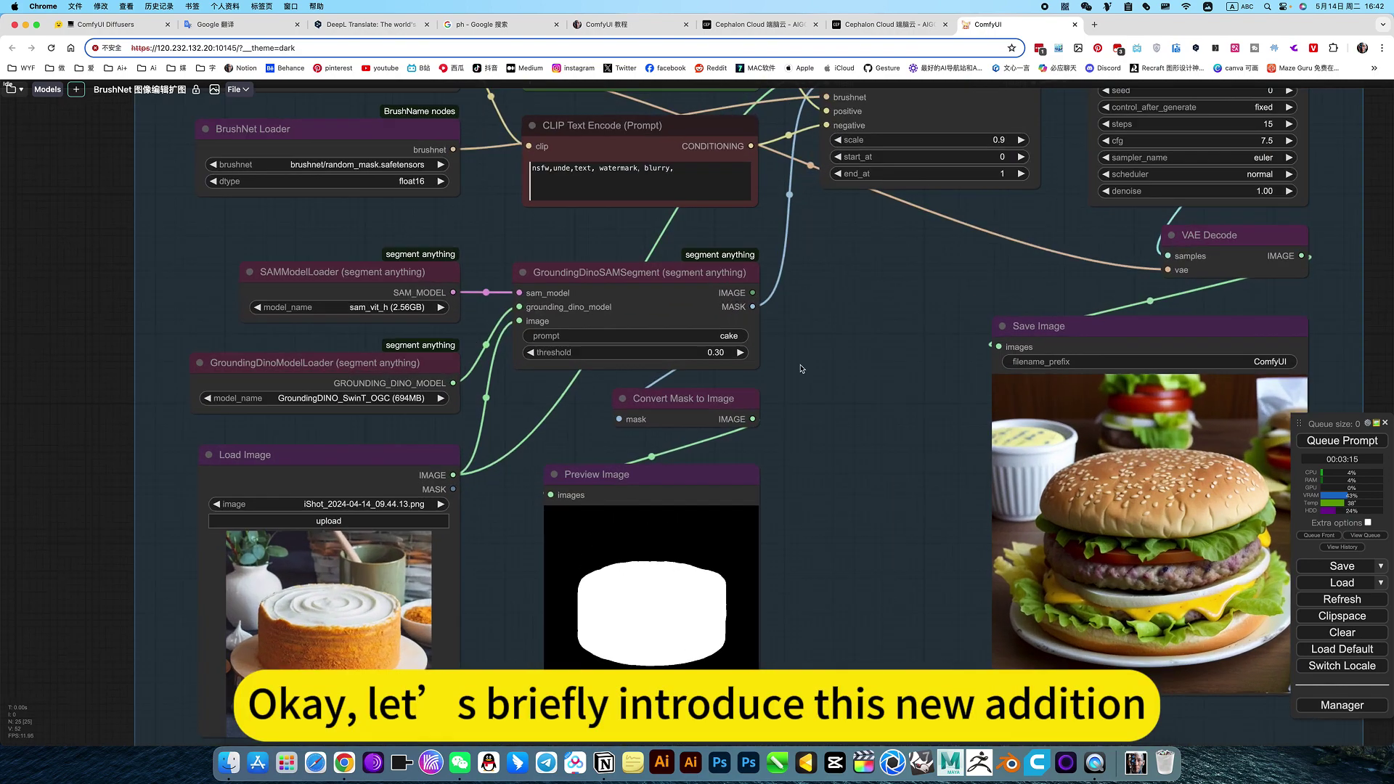
scroll(806, 331, "down", 8)
scroll(790, 443, "up", 5)
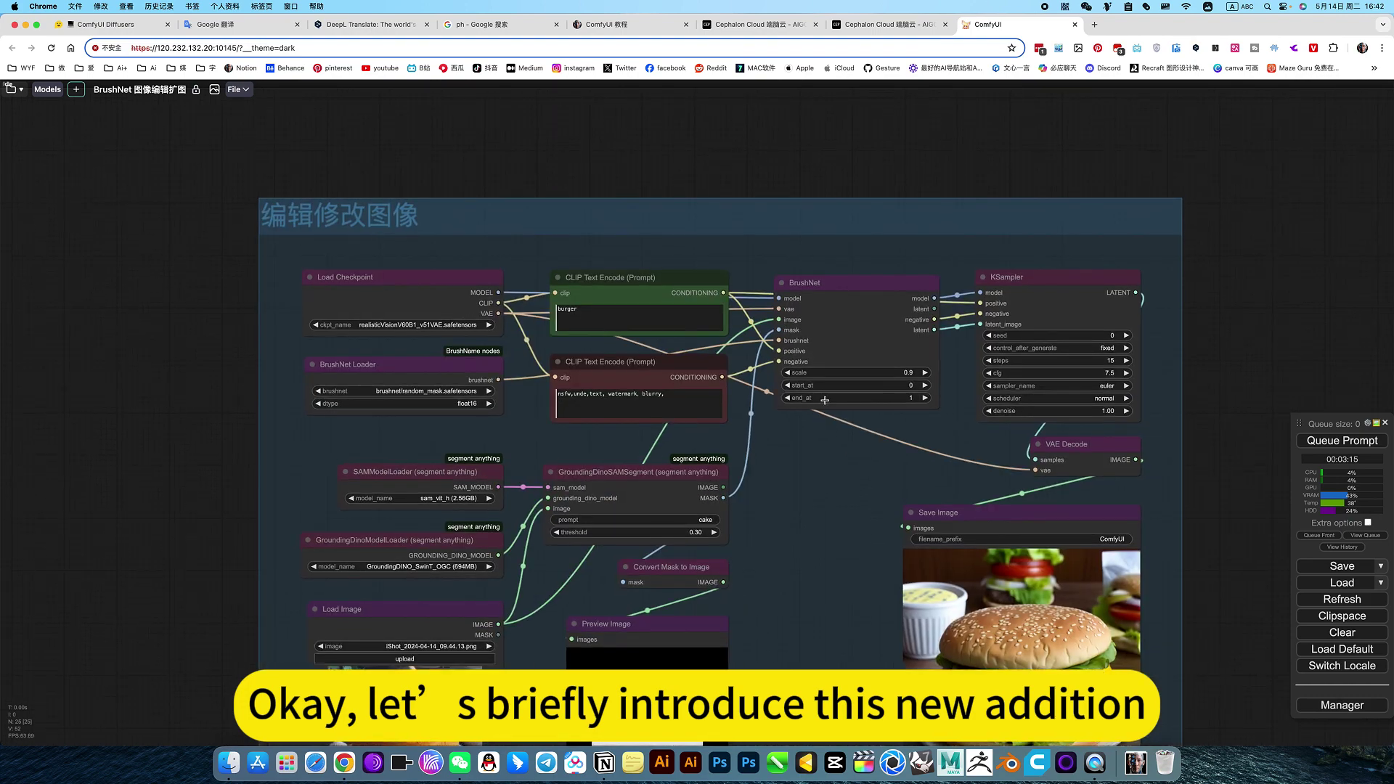
scroll(823, 344, "up", 3)
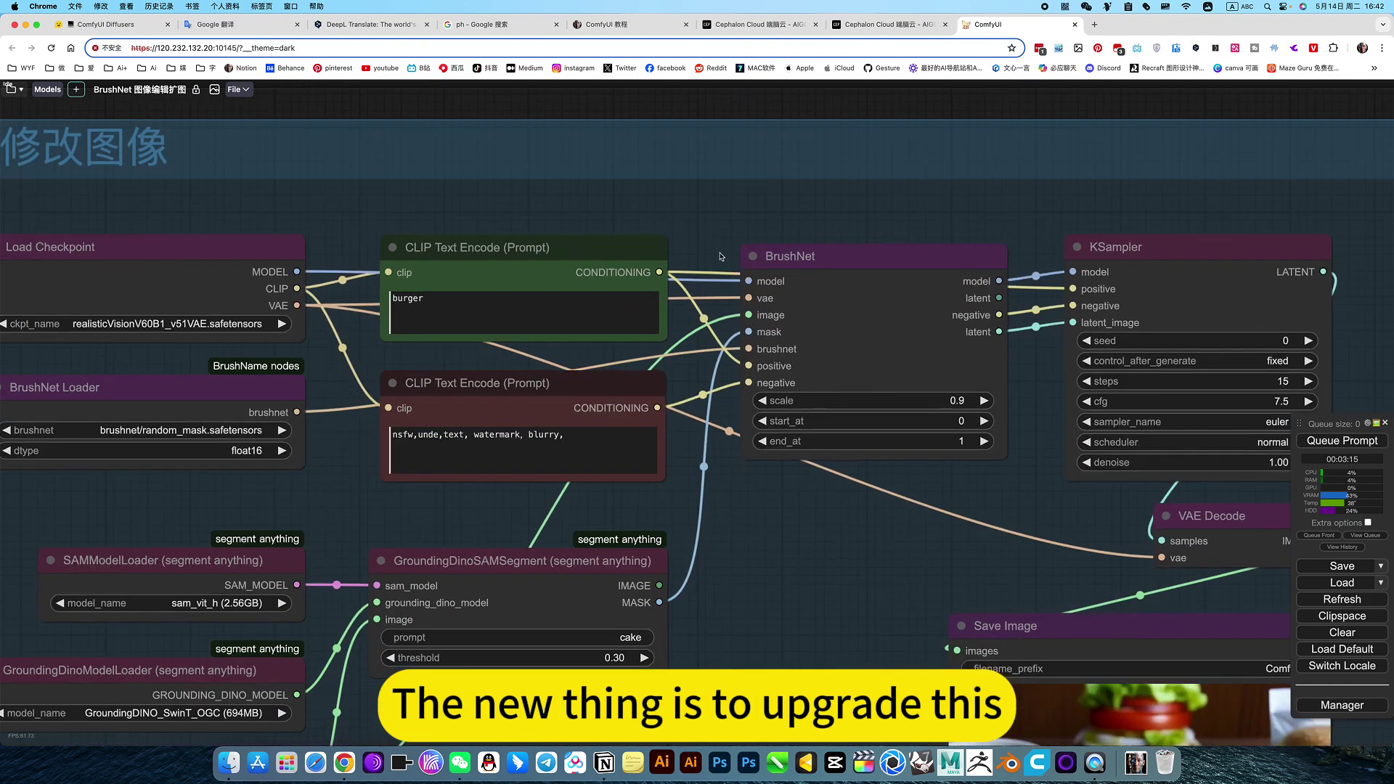
scroll(780, 573, "down", 3)
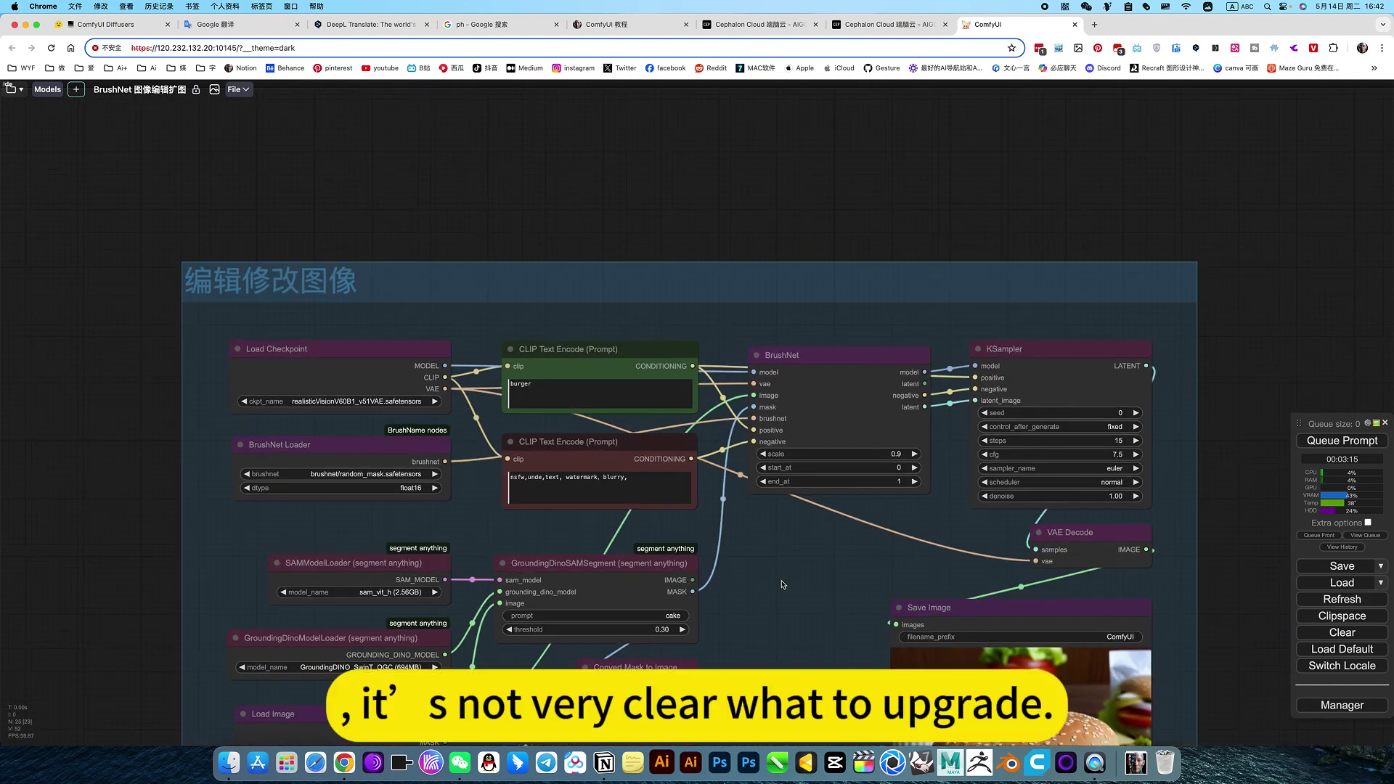
scroll(806, 455, "down", 5)
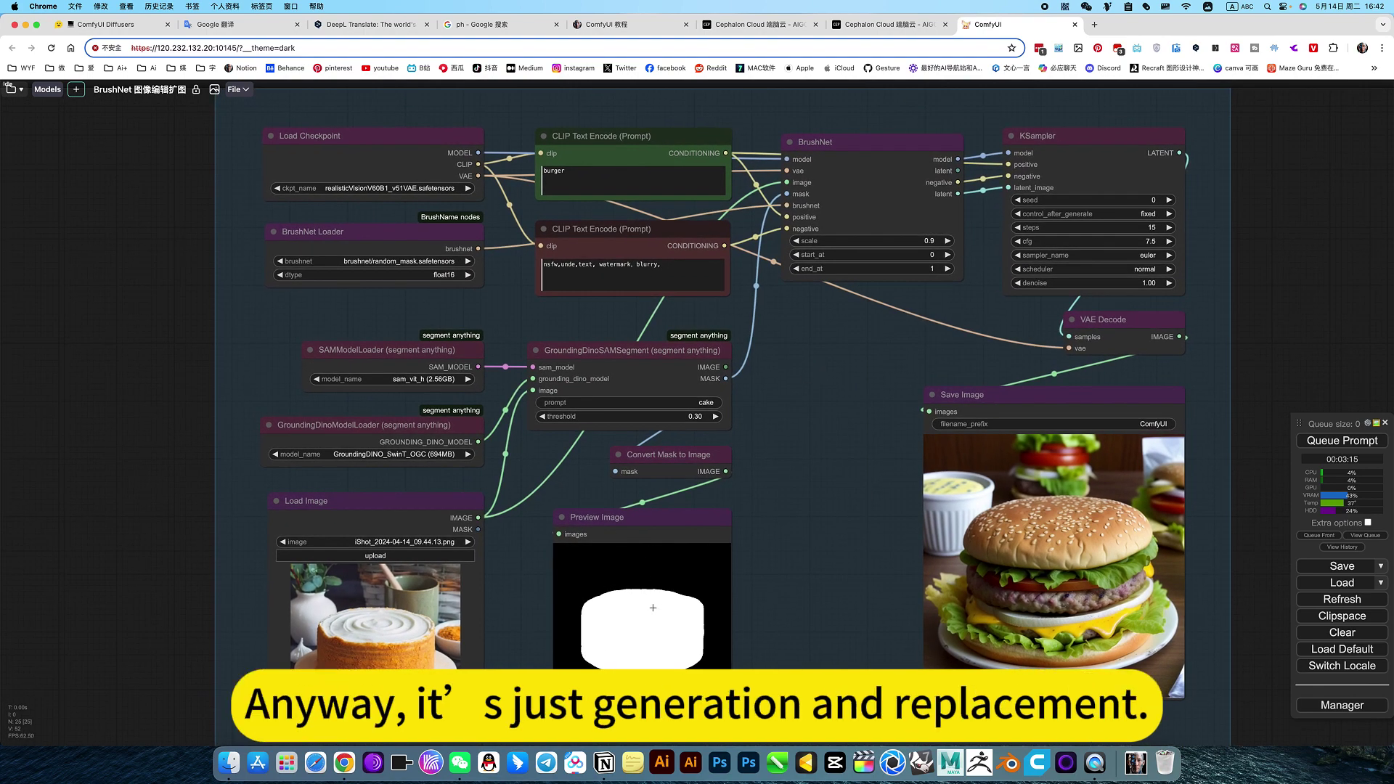
Step: Inspect the edges of the generated burger image up close and compare it with the source cake and its mask preview
scroll(1131, 590, "up", 10)
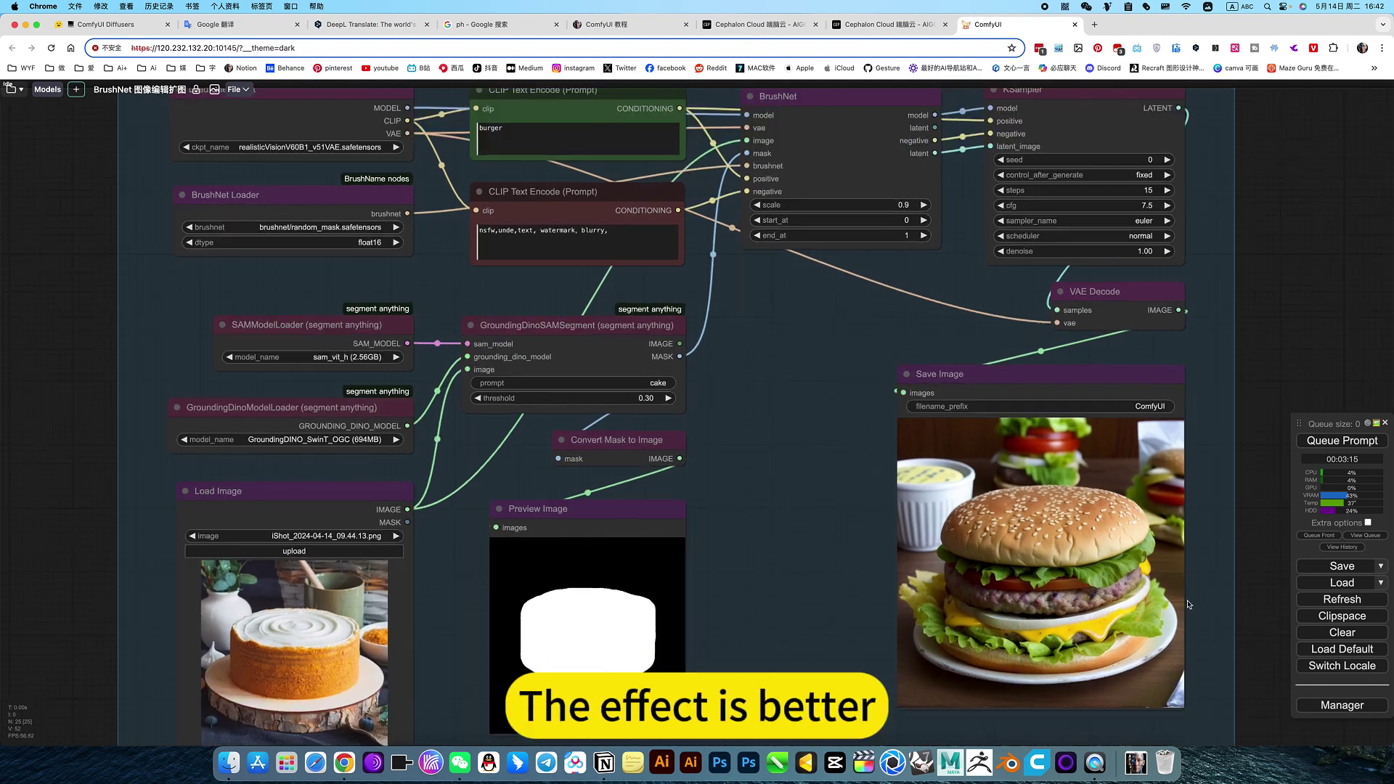
scroll(1151, 490, "down", 5)
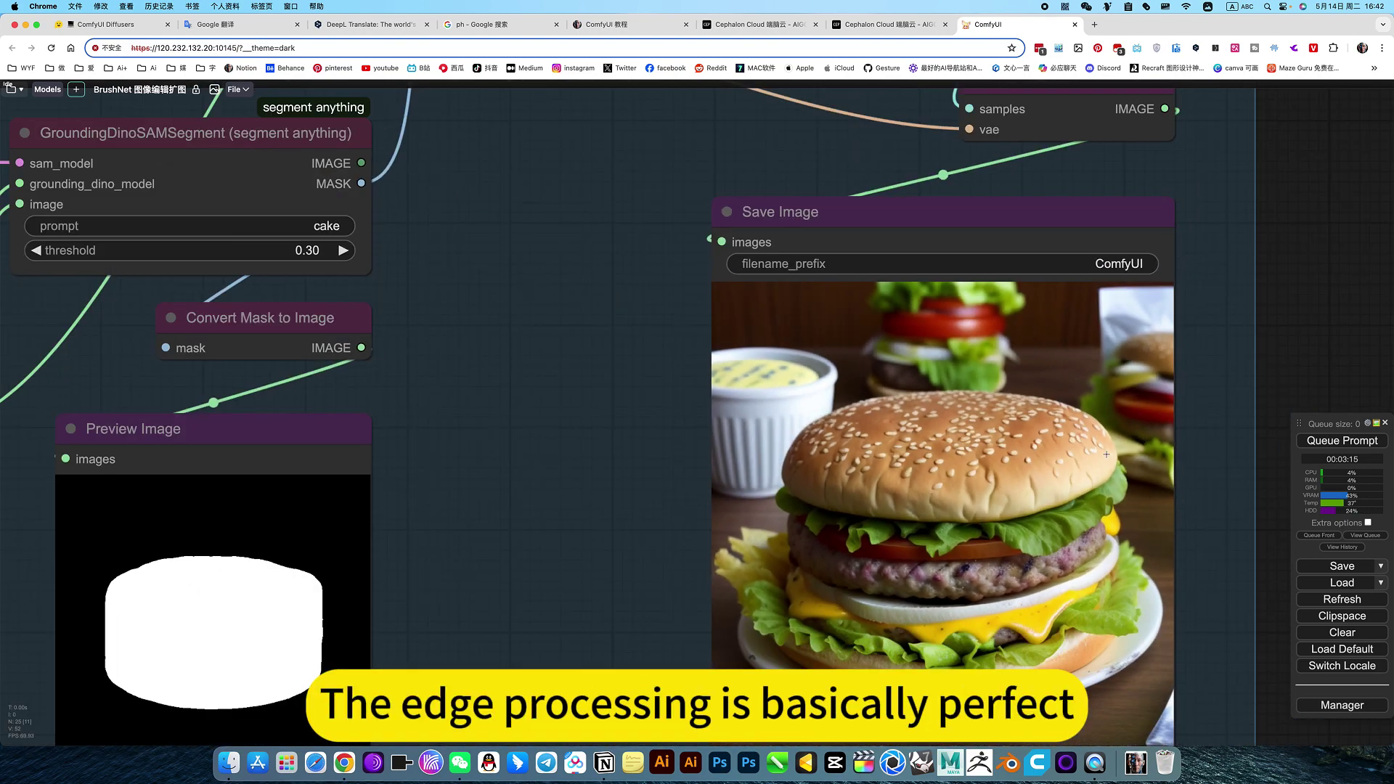
scroll(793, 455, "up", 8)
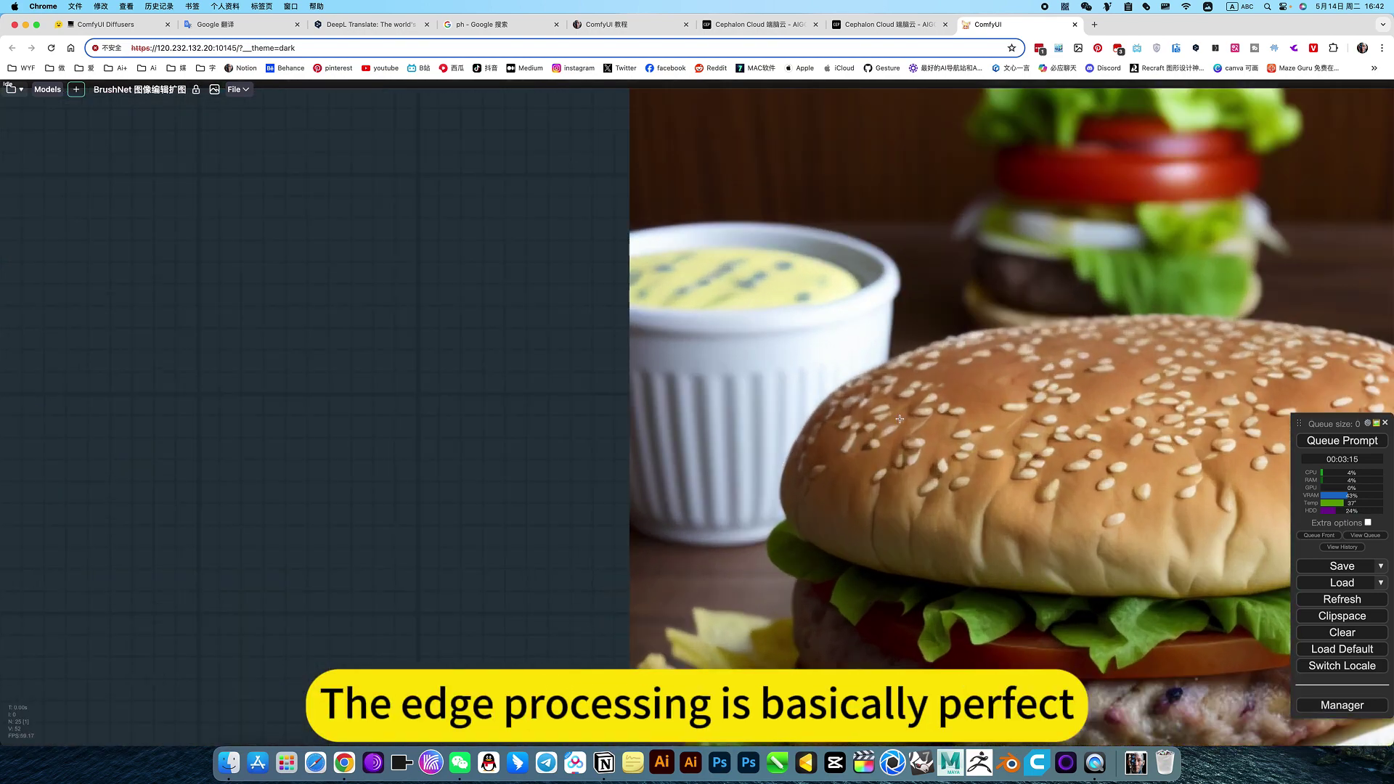
scroll(899, 418, "down", 10)
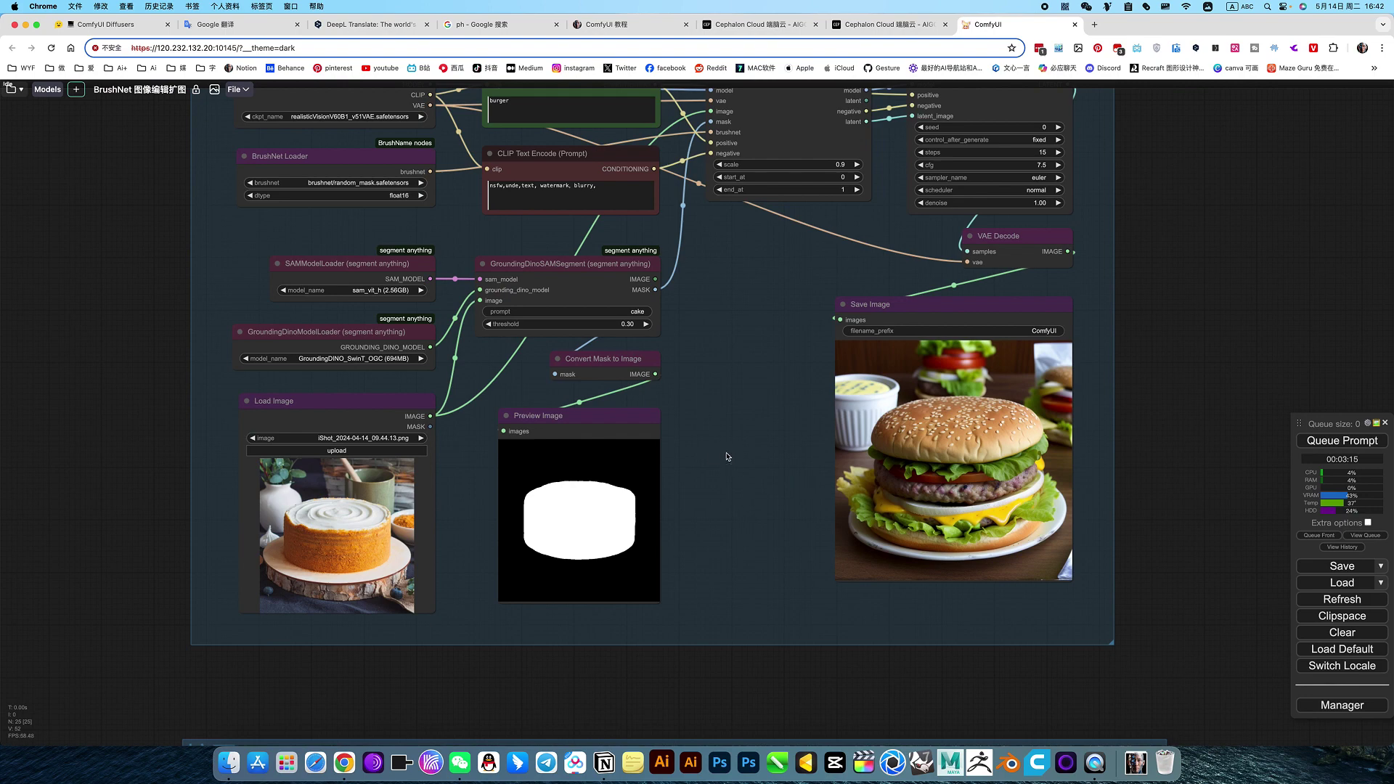
scroll(1064, 451, "up", 5)
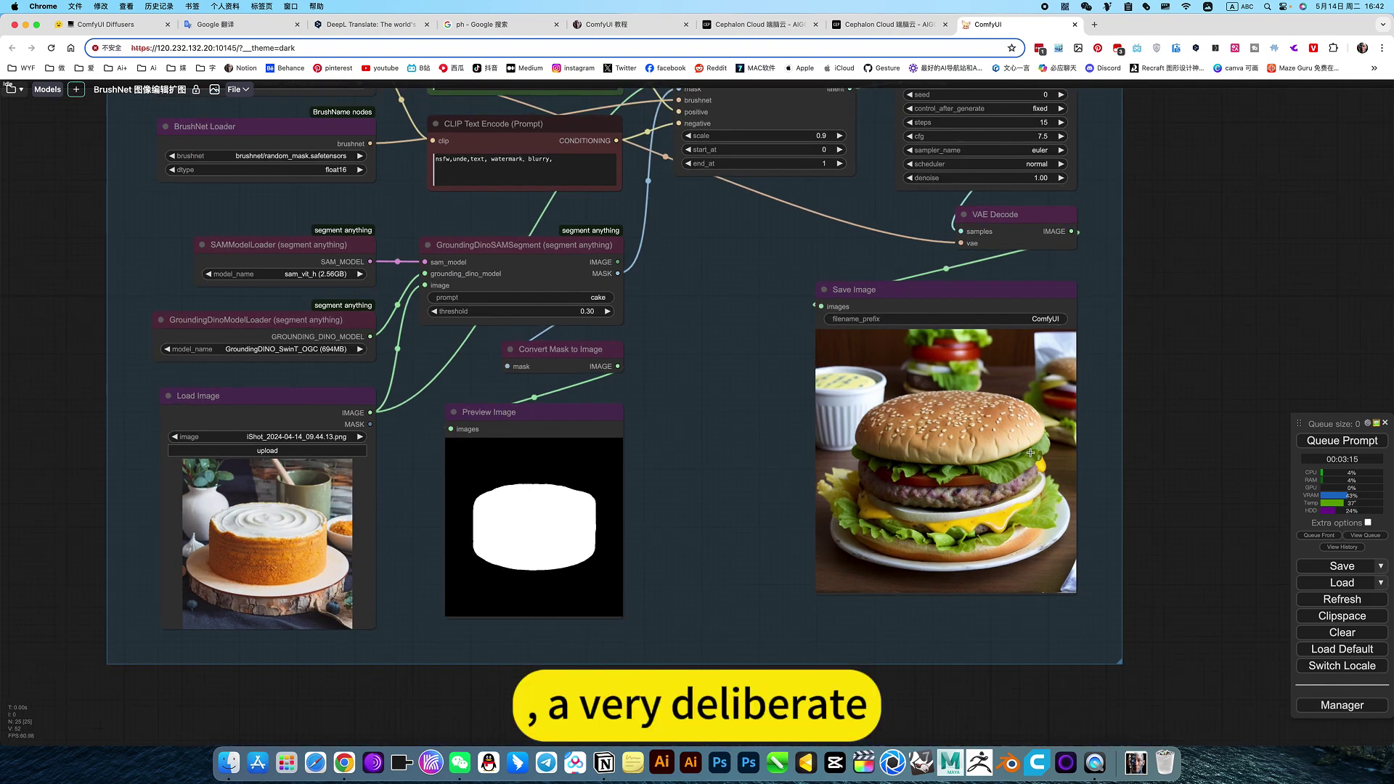
scroll(1035, 449, "up", 3)
scroll(898, 378, "down", 8)
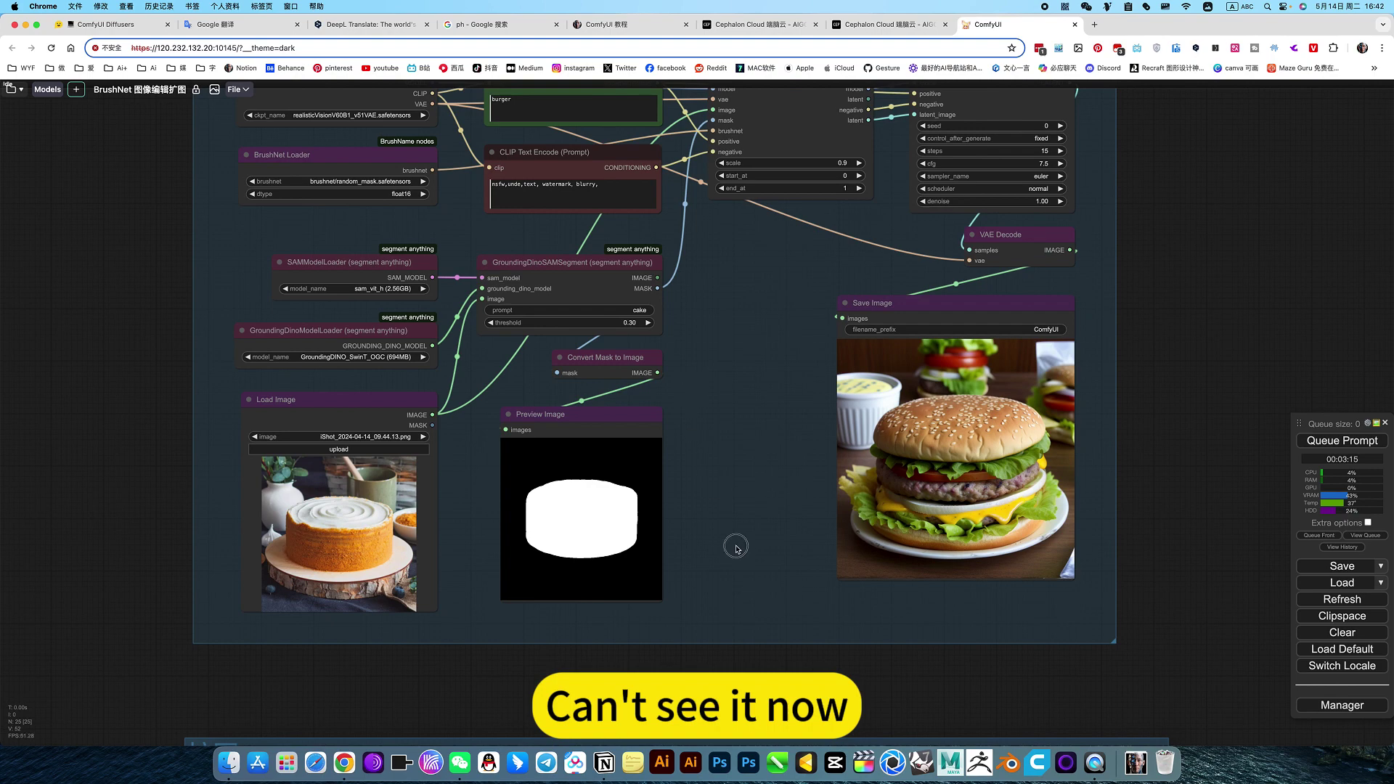
Step: Examine the Load Checkpoint, BrushNet Loader and BrushNet nodes, highlighting each one's connections in turn
left_click_drag(734, 546, 860, 653)
scroll(470, 365, "up", 4)
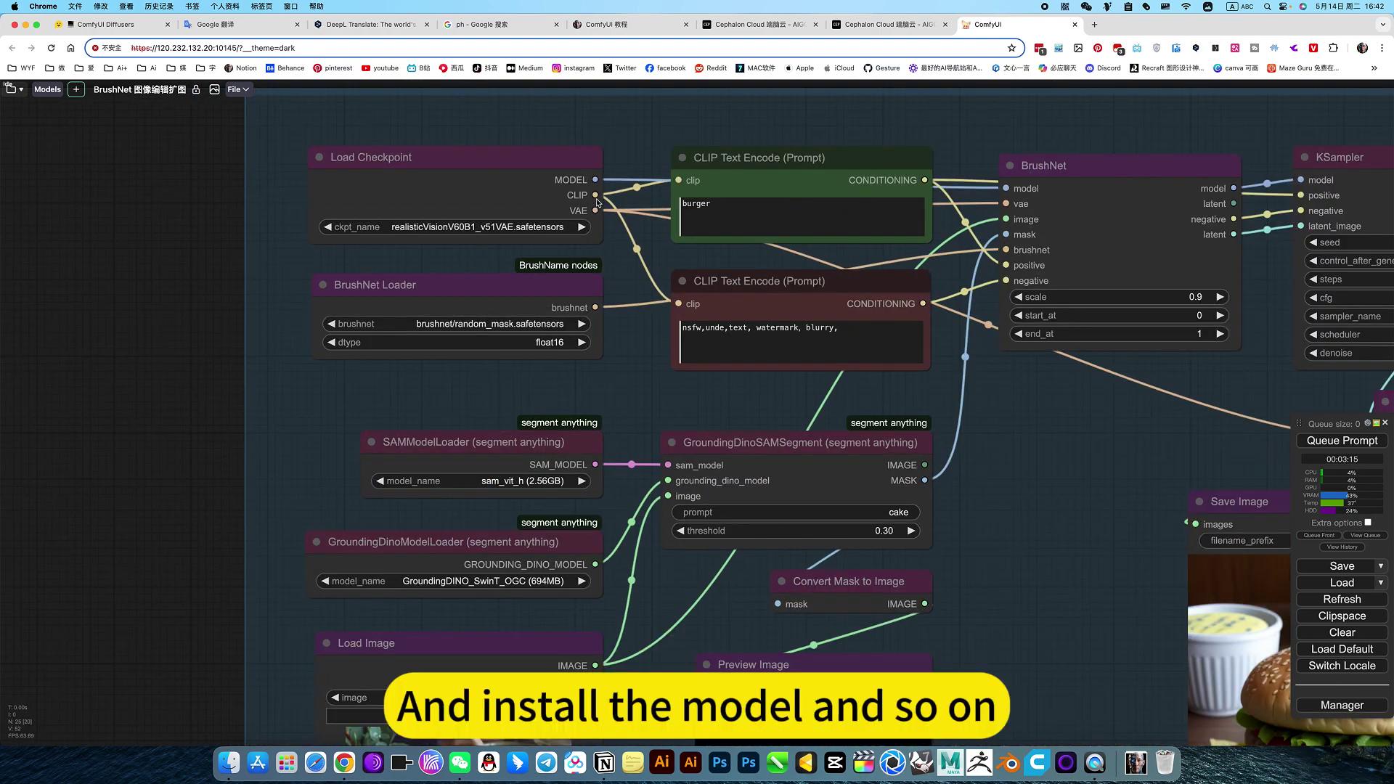
left_click_drag(1036, 471, 989, 462)
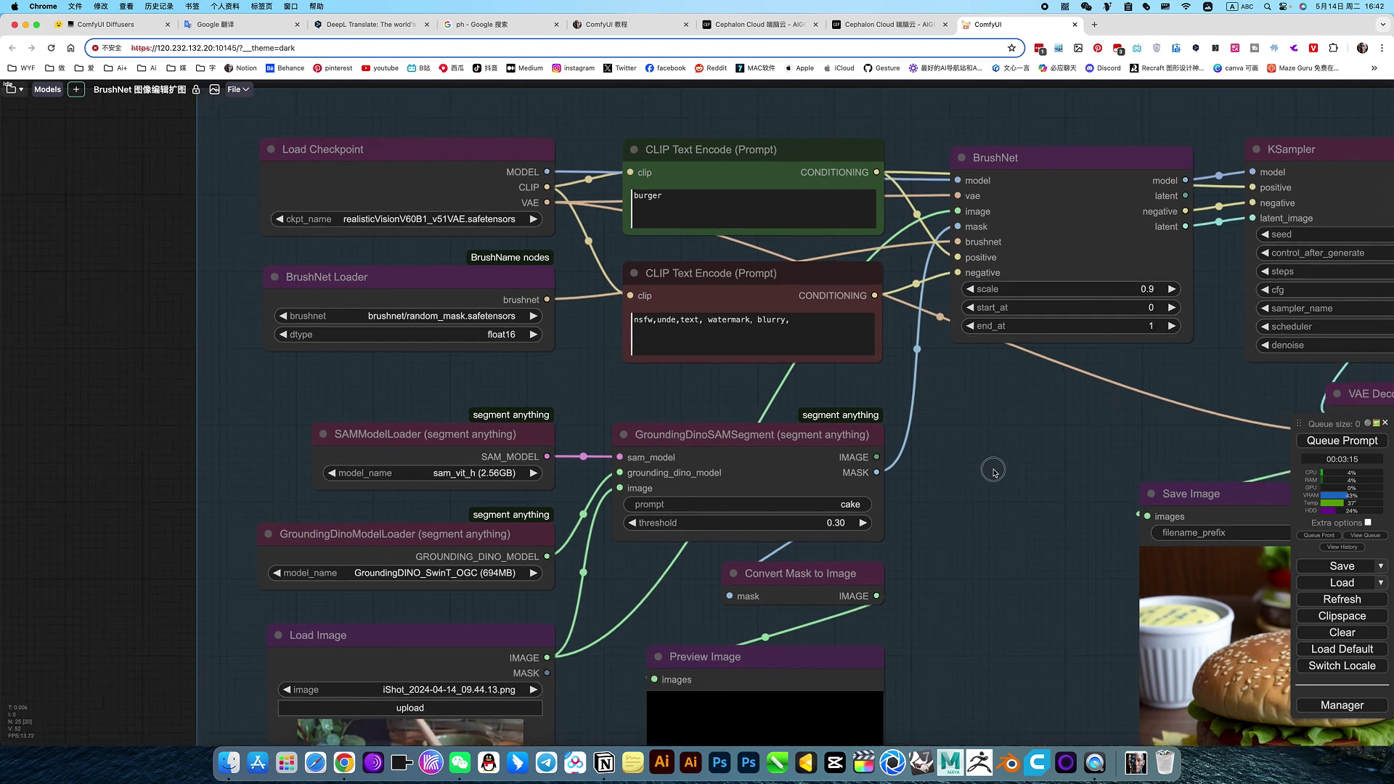
left_click(432, 174)
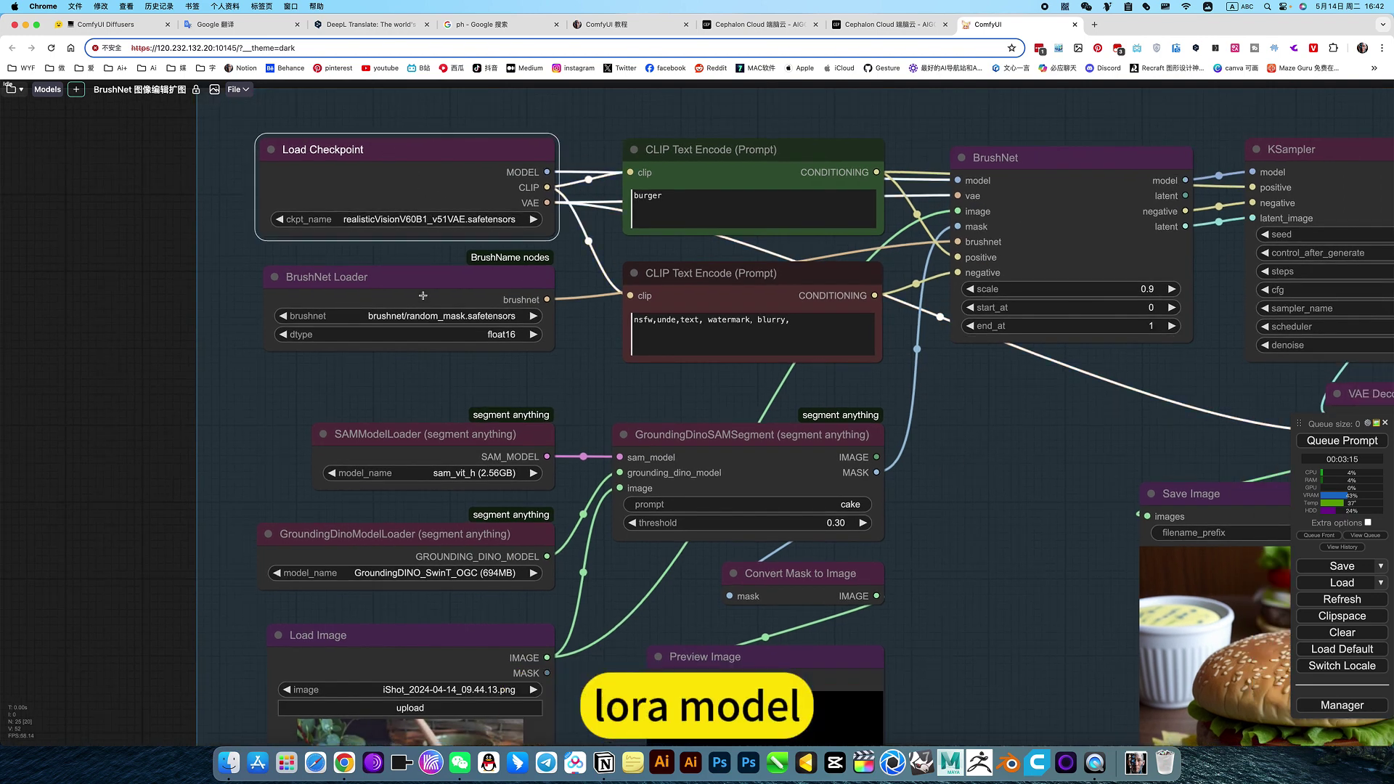
left_click(484, 326)
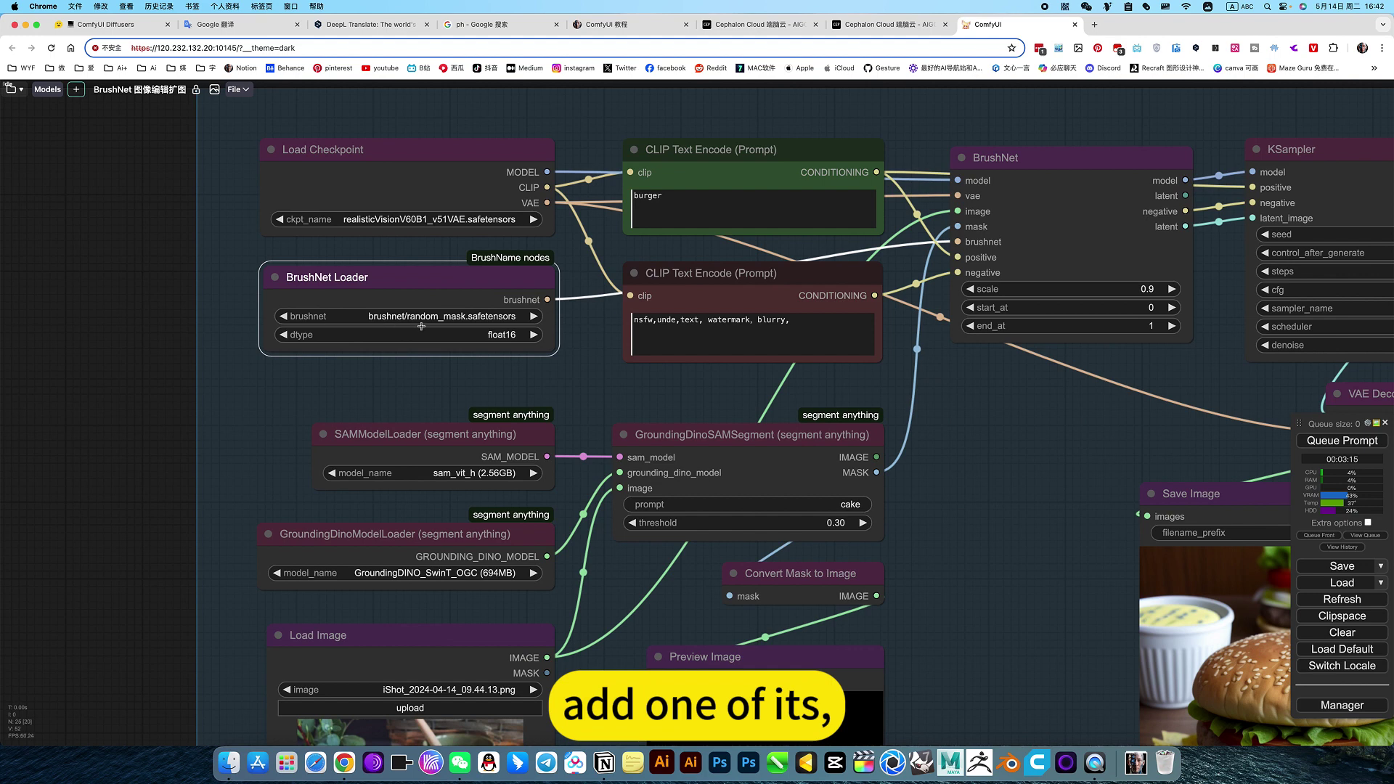
left_click(997, 154)
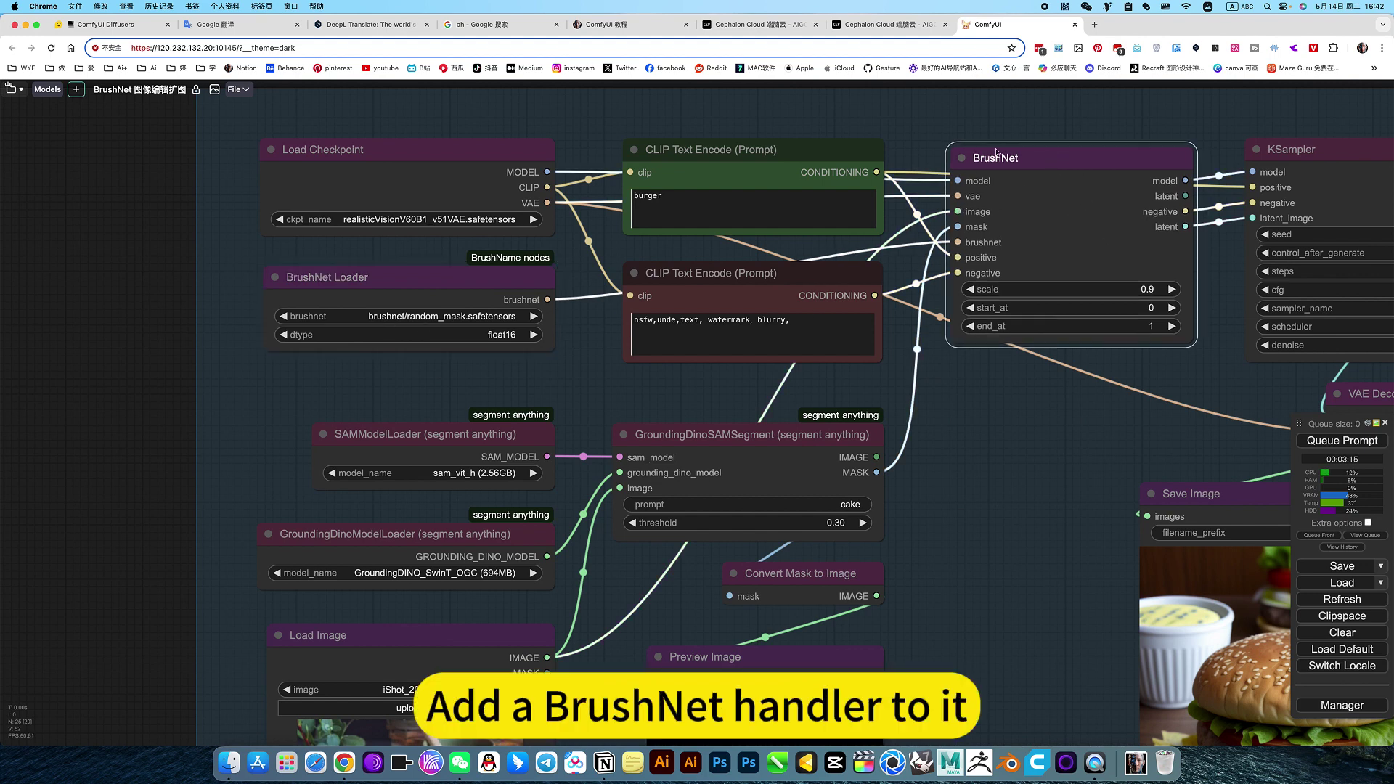
left_click_drag(996, 403, 966, 395)
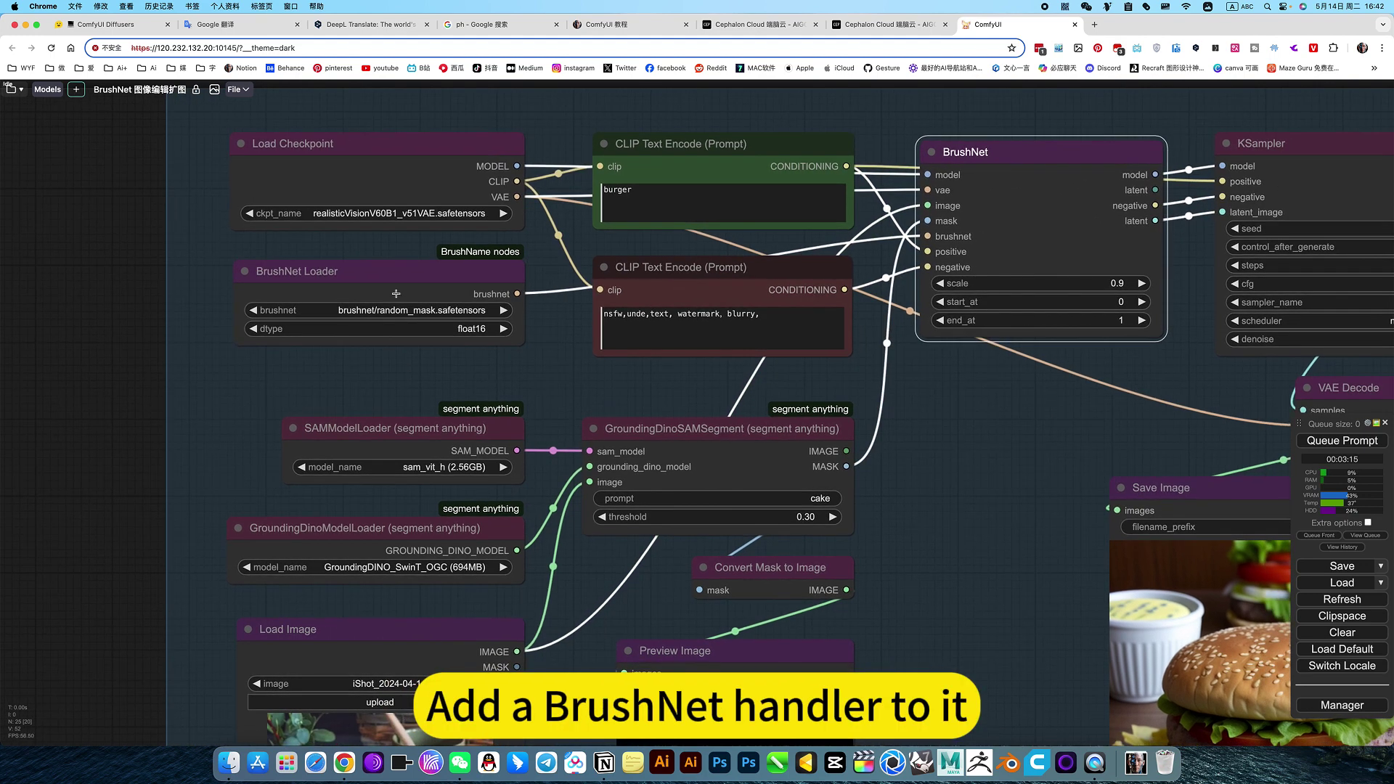
Step: Review the model choices offered by the BrushNet Loader, SAMModelLoader and GroundingDinoModelLoader nodes, and highlight the GroundingDinoSAMSegment connections
left_click(444, 312)
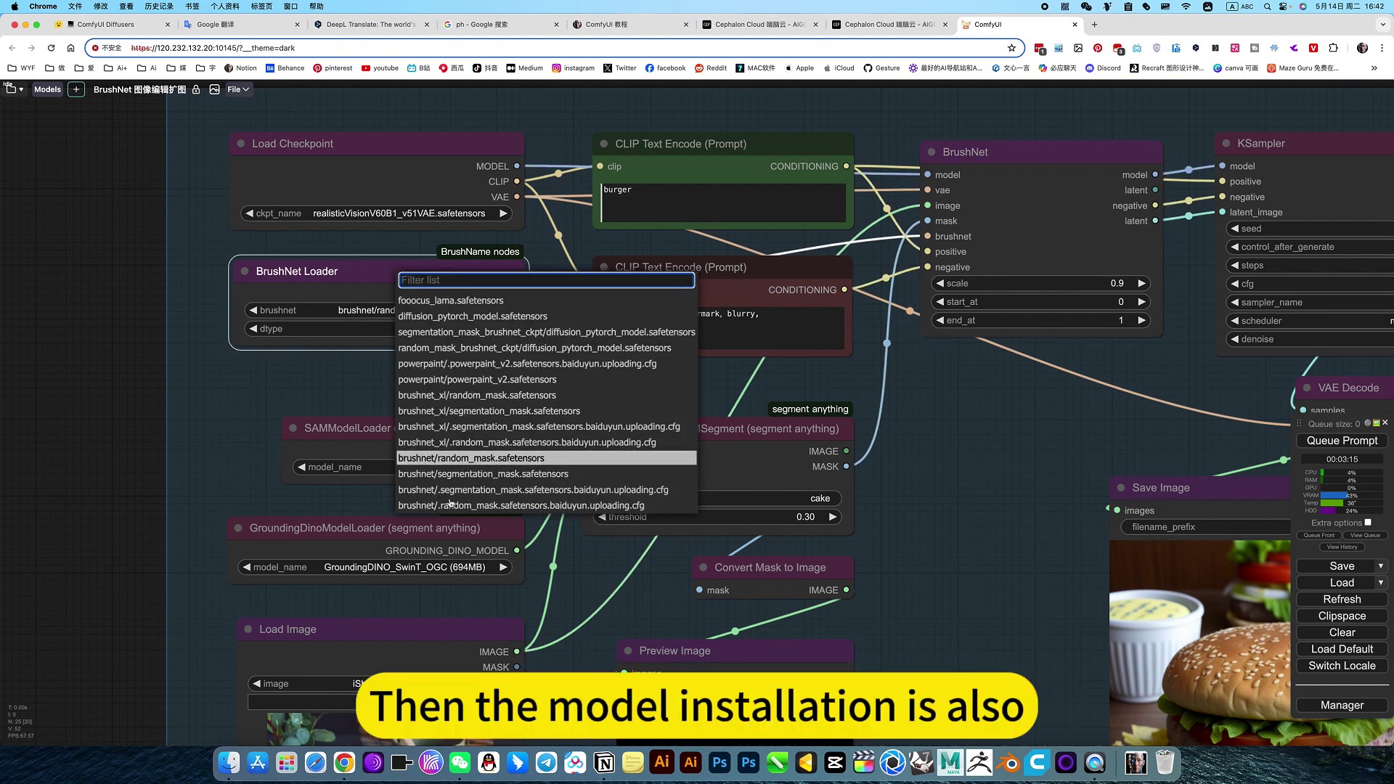
left_click(957, 418)
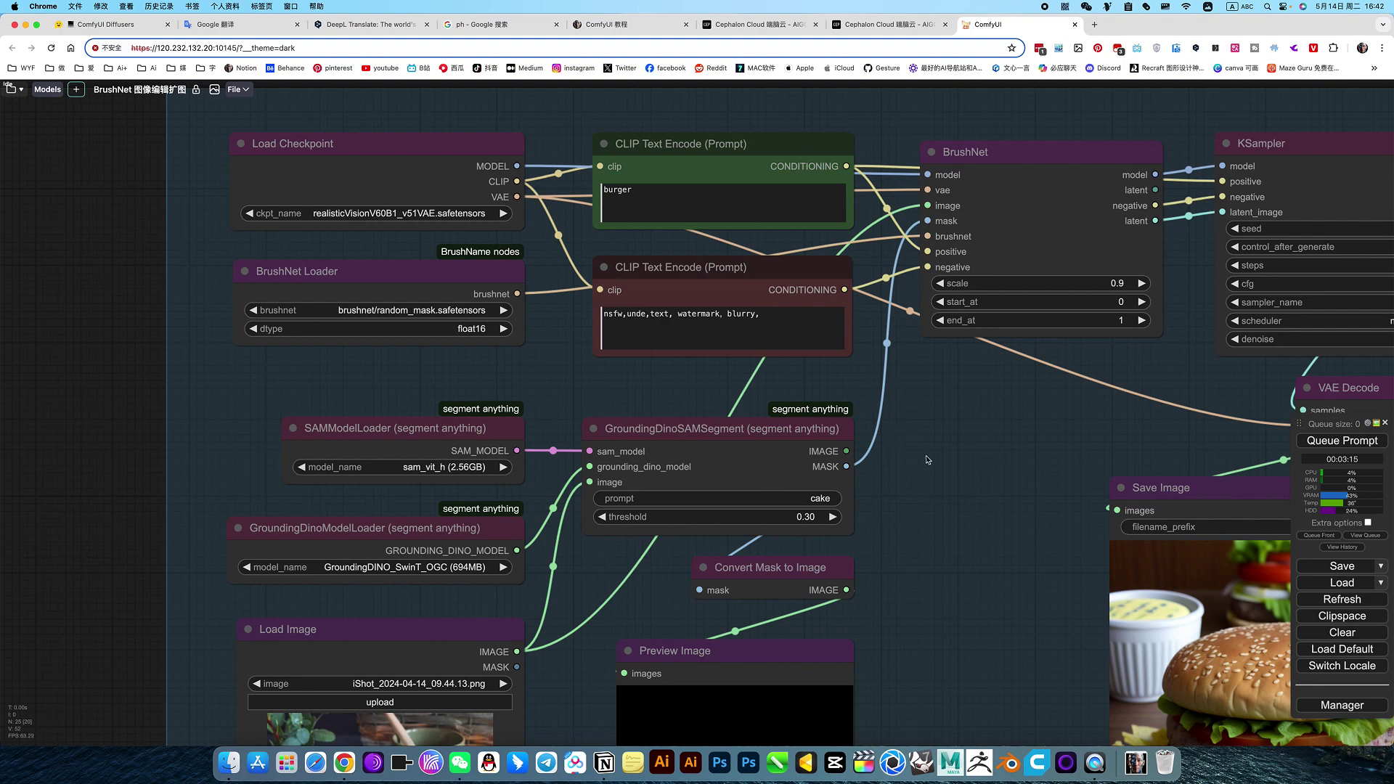
left_click_drag(932, 540, 947, 443)
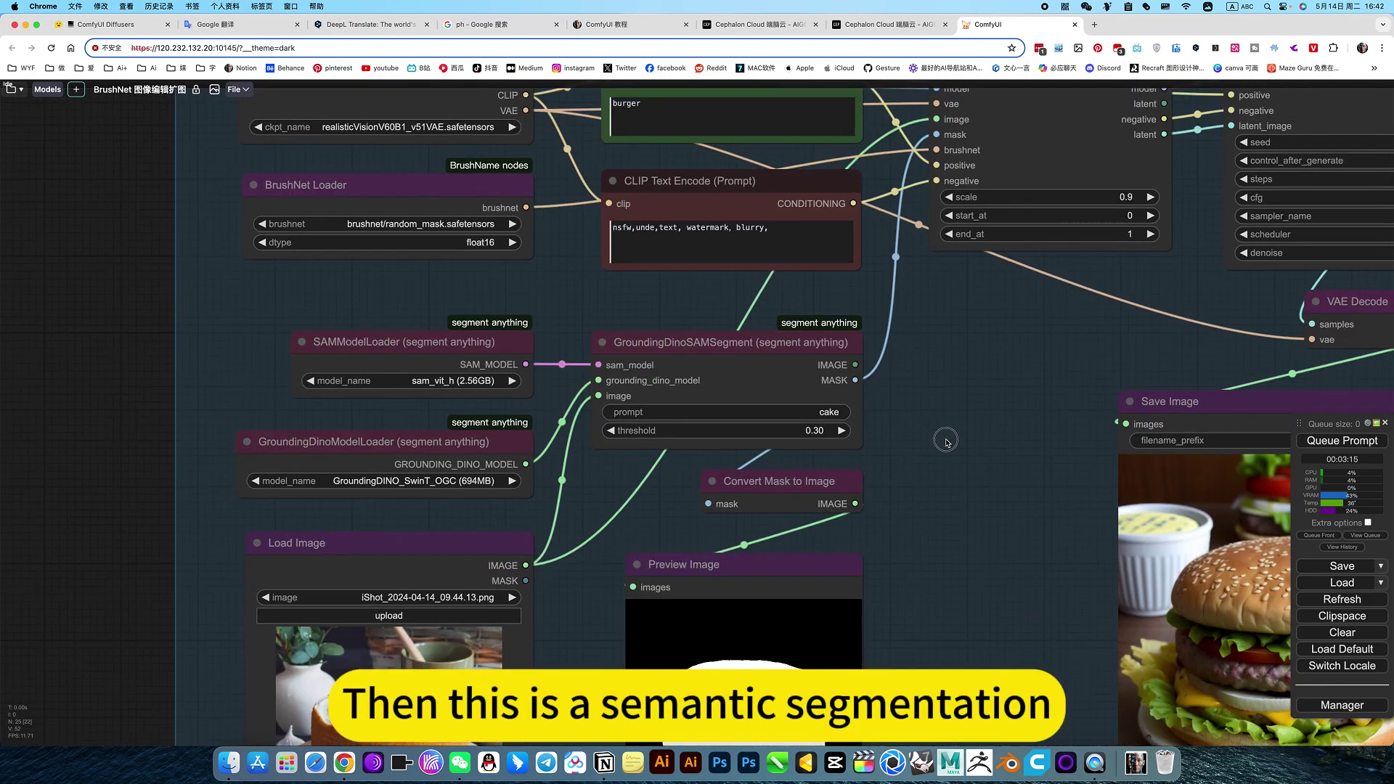
left_click(690, 341)
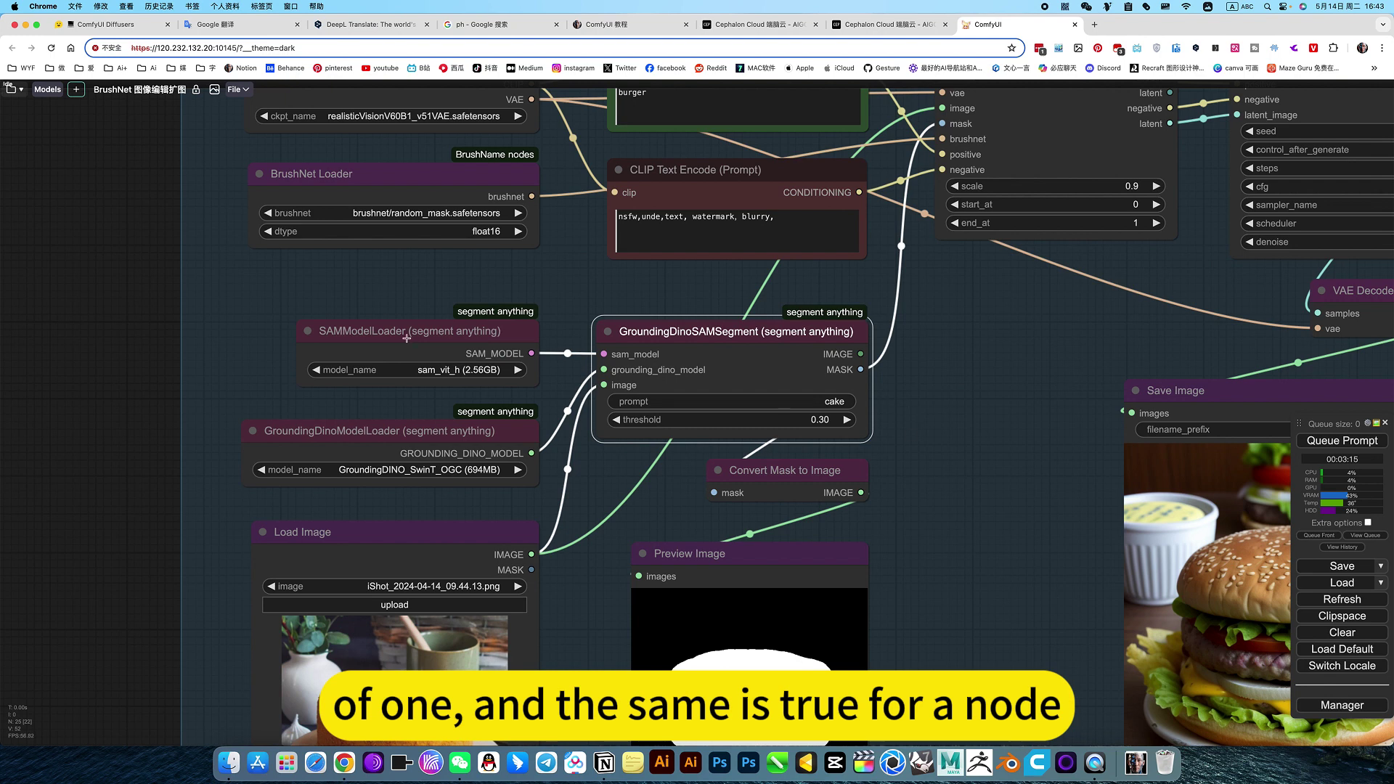
left_click(462, 371)
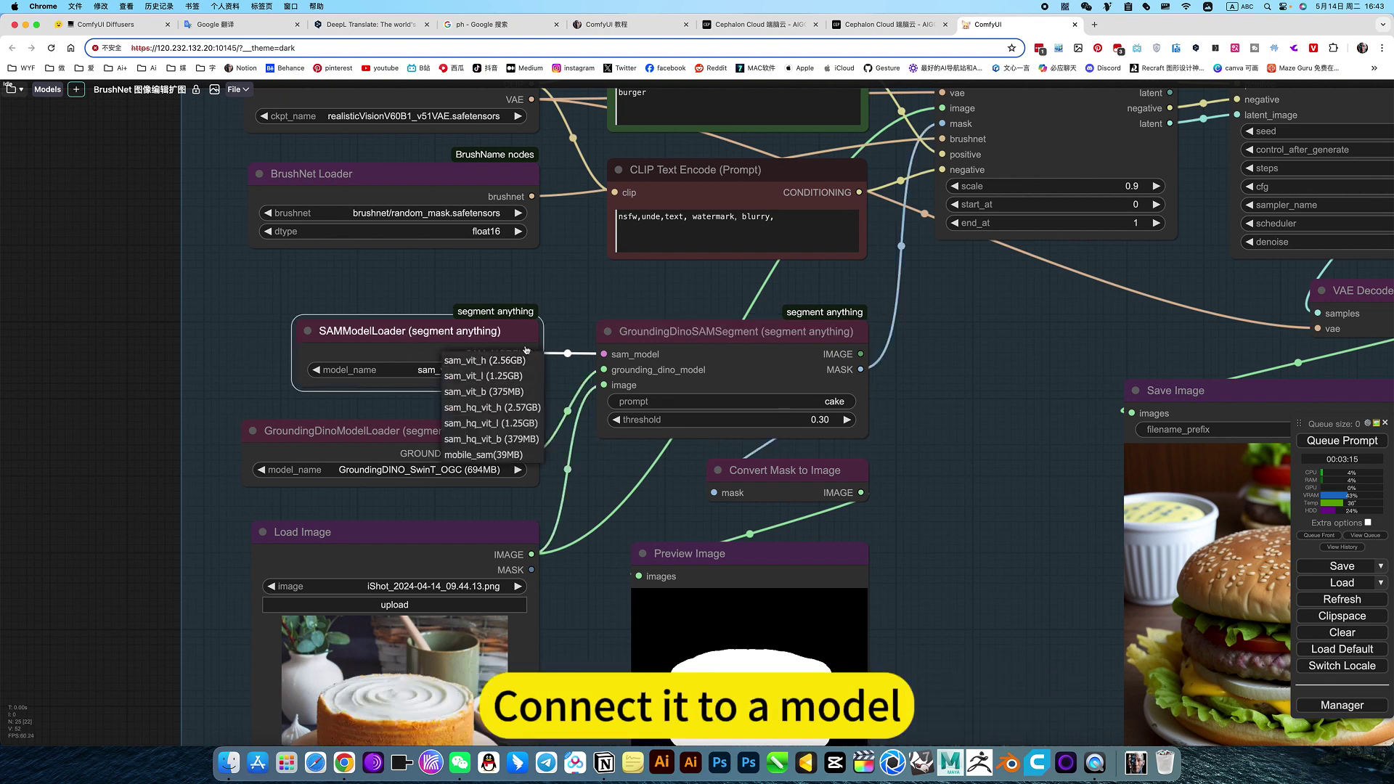
left_click(530, 389)
left_click(475, 472)
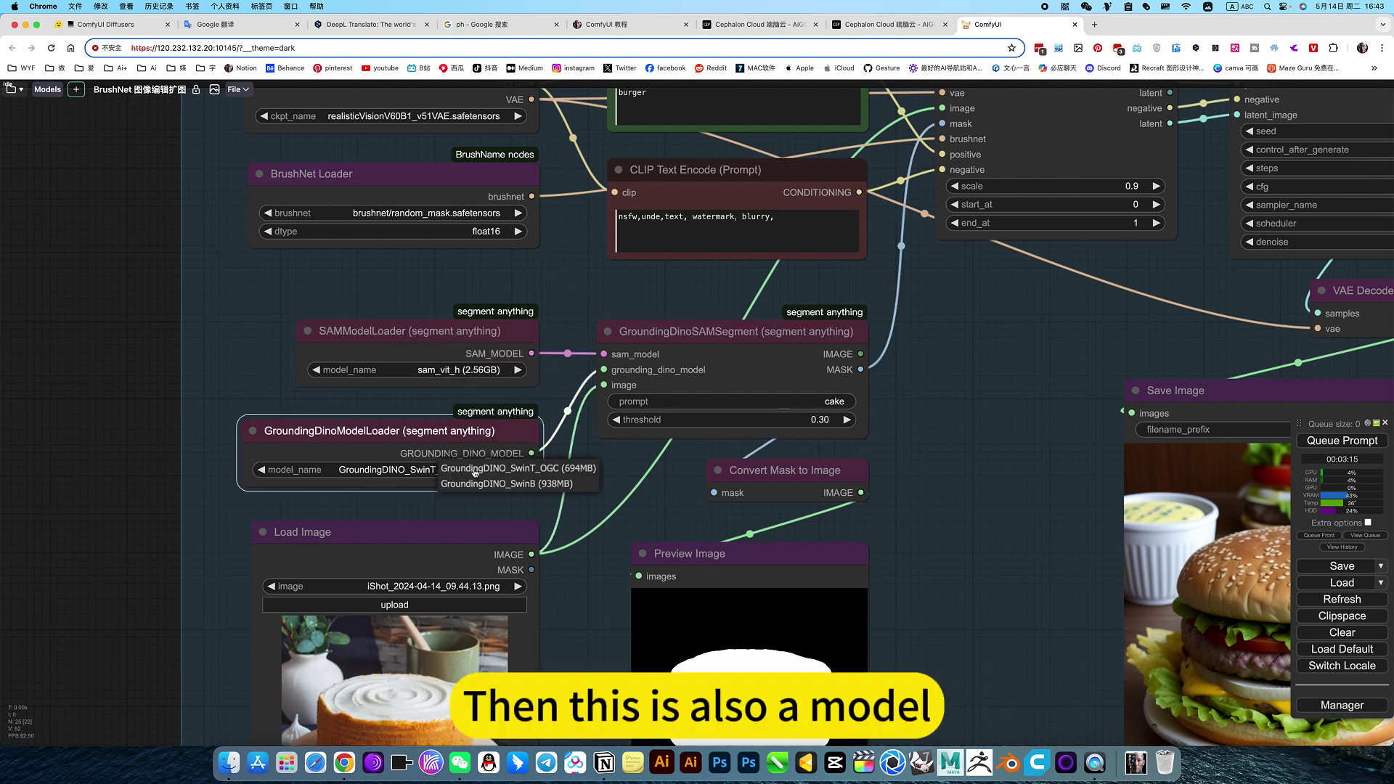
left_click(885, 487)
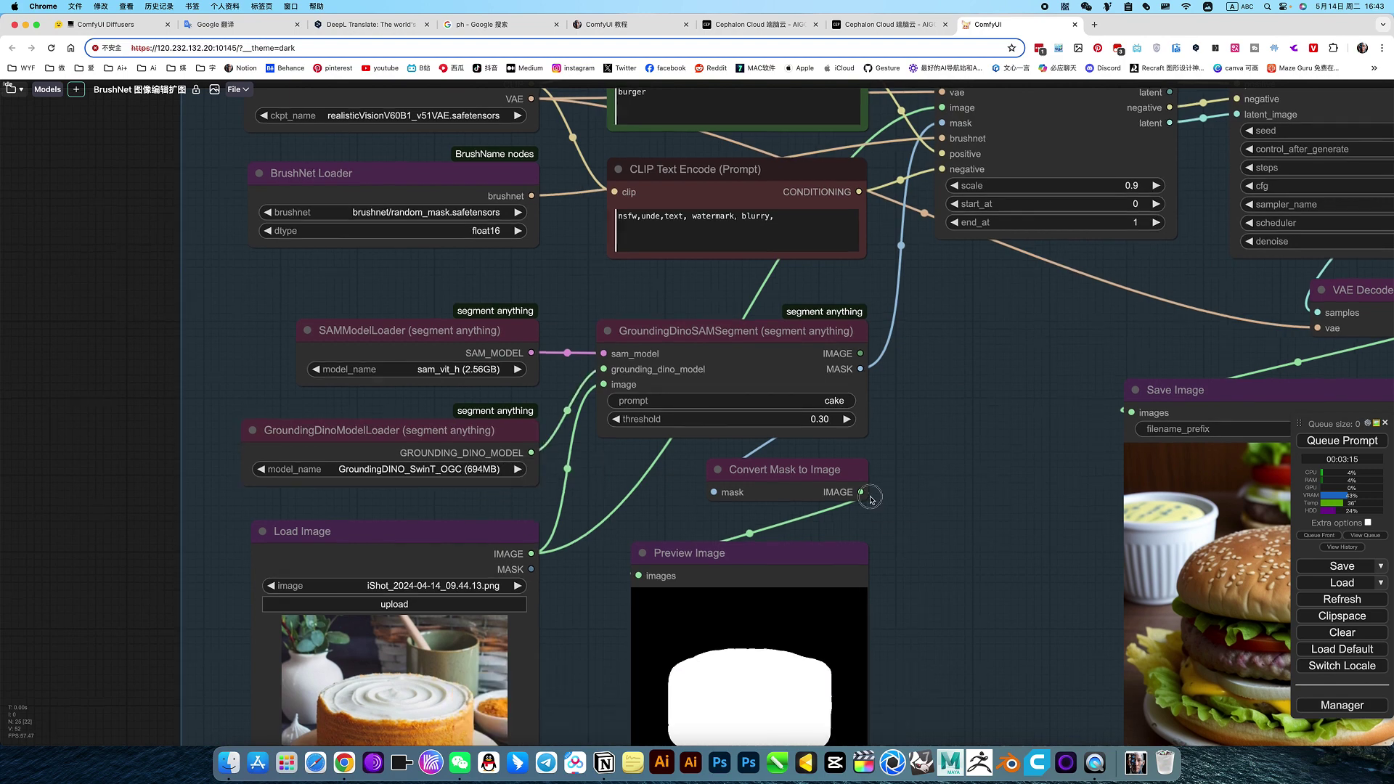
Step: Compare the burger text prompt with the cake segmentation prompt and its mask preview in the 编辑修改图像 group
left_click_drag(884, 487, 848, 433)
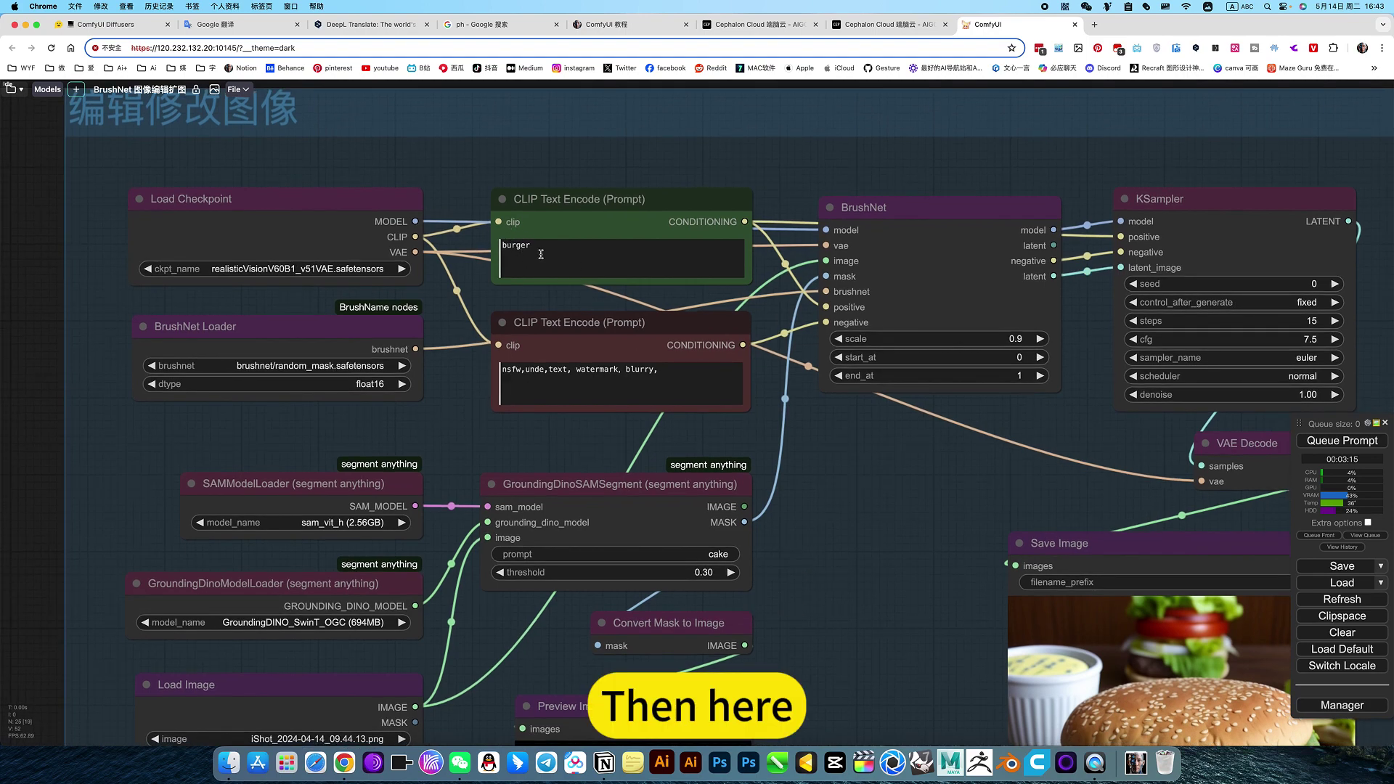
left_click_drag(786, 593, 794, 389)
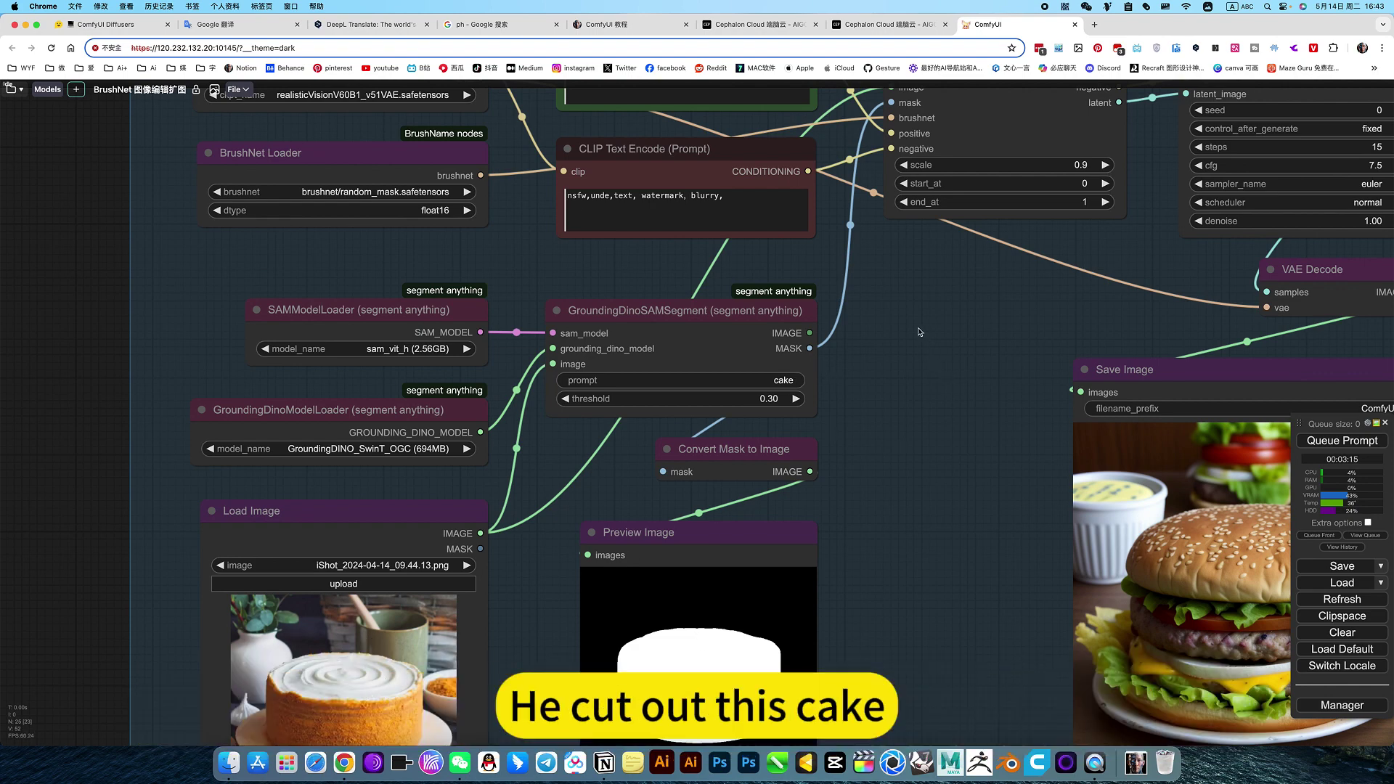
left_click_drag(919, 331, 888, 616)
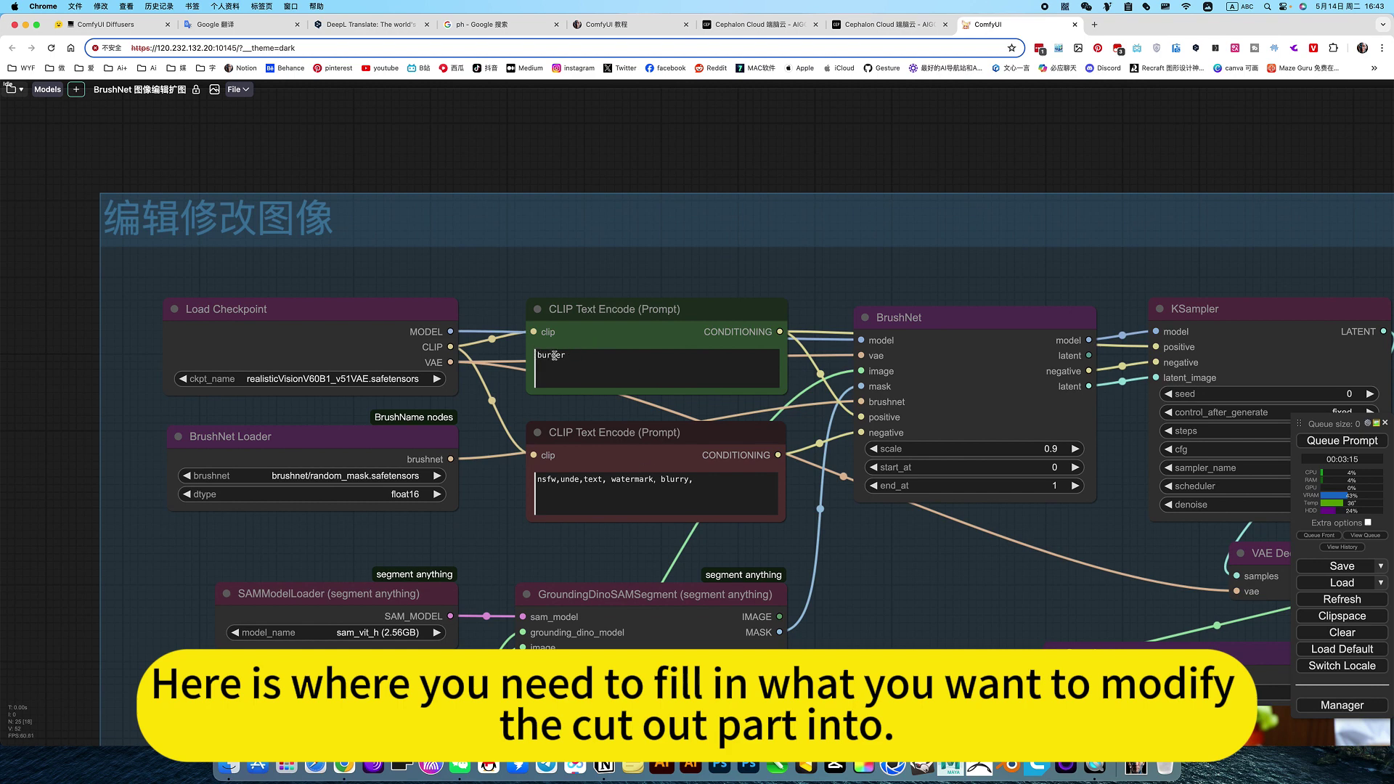
Step: Examine the BrushNet and KSampler nodes, highlighting each one's connections to follow the flow into sampling
left_click_drag(904, 602, 634, 486)
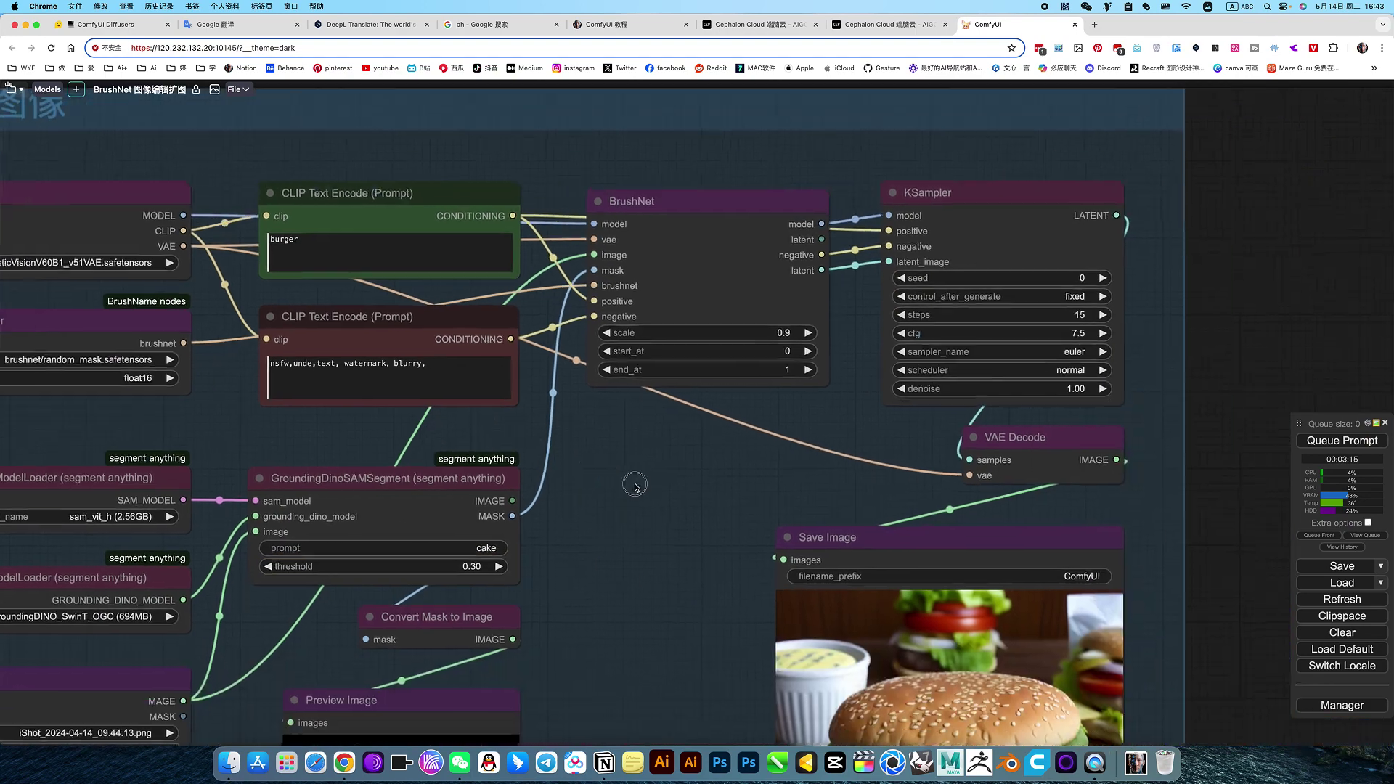
left_click(687, 197)
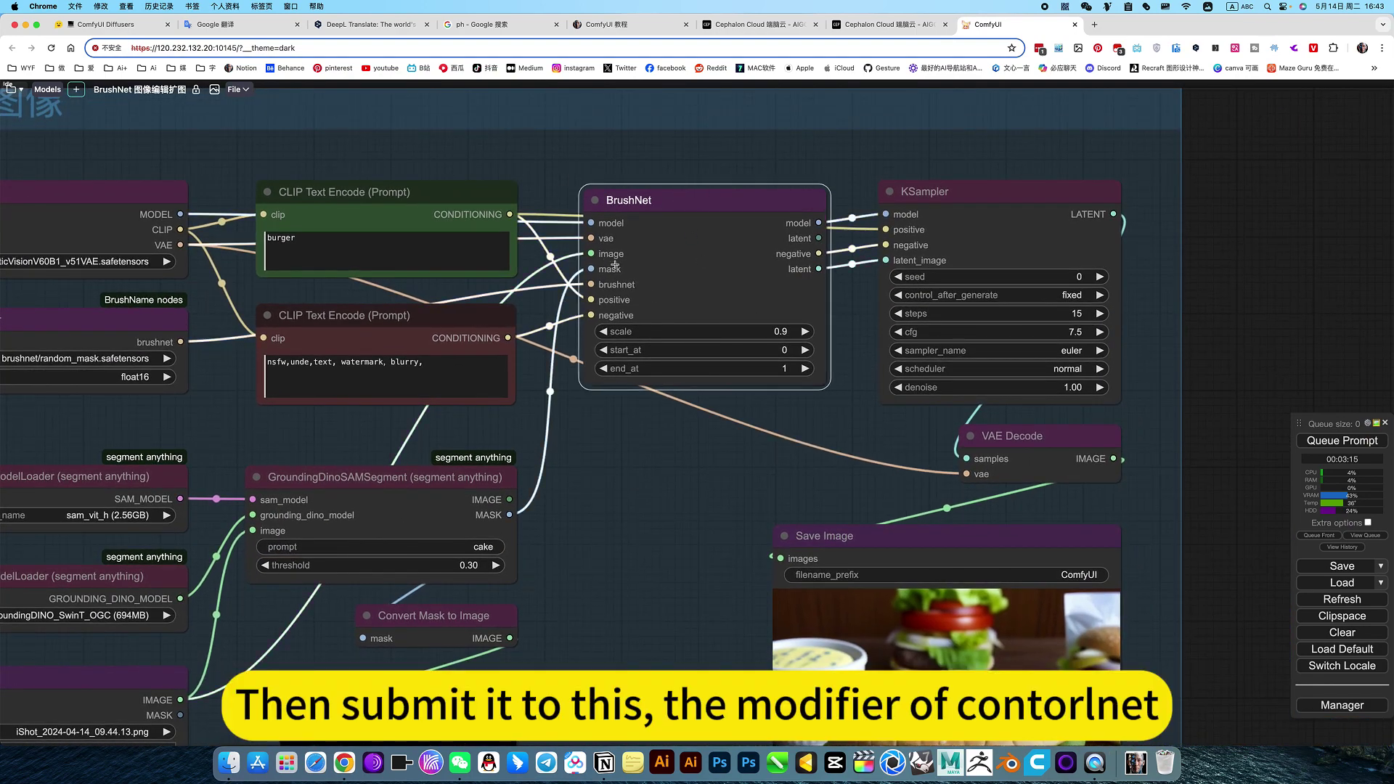
left_click(649, 472)
scroll(649, 471, "down", 3)
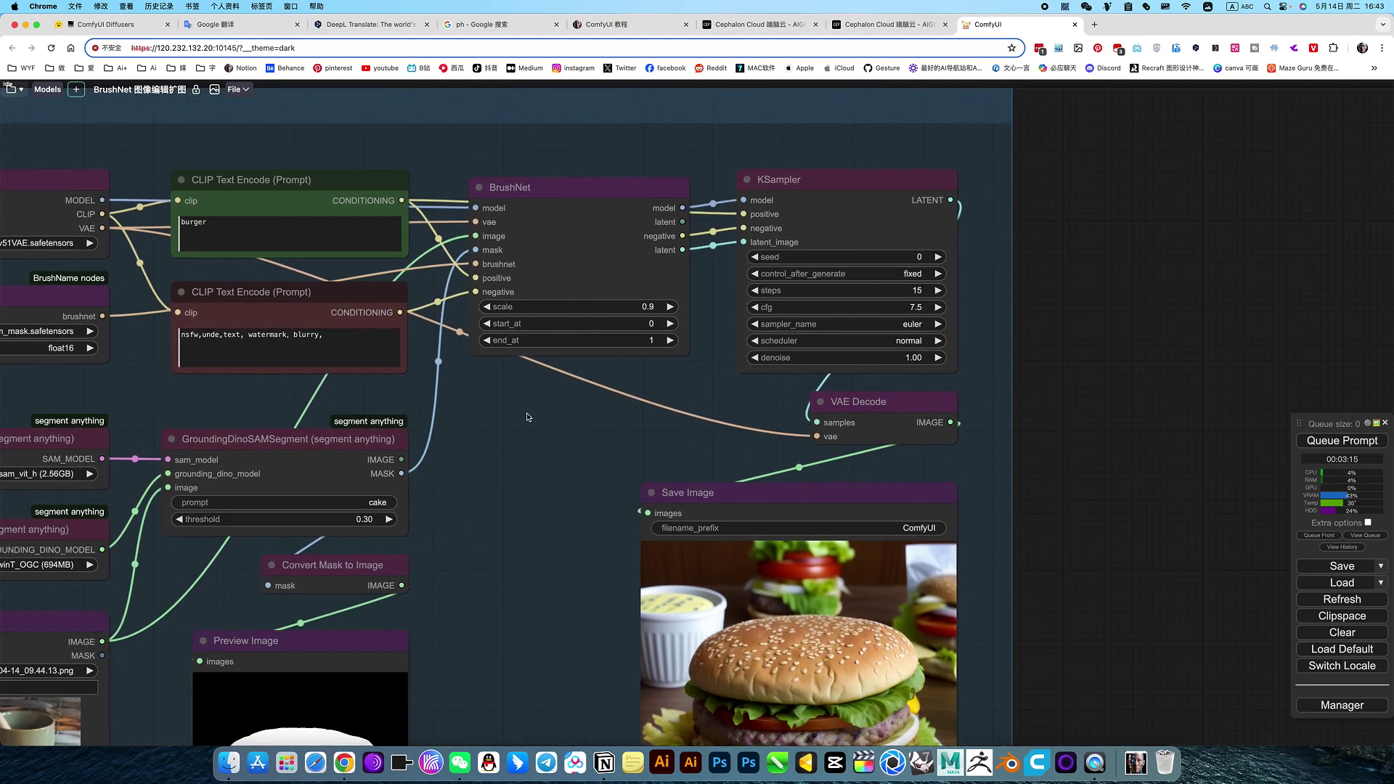
left_click_drag(528, 417, 520, 412)
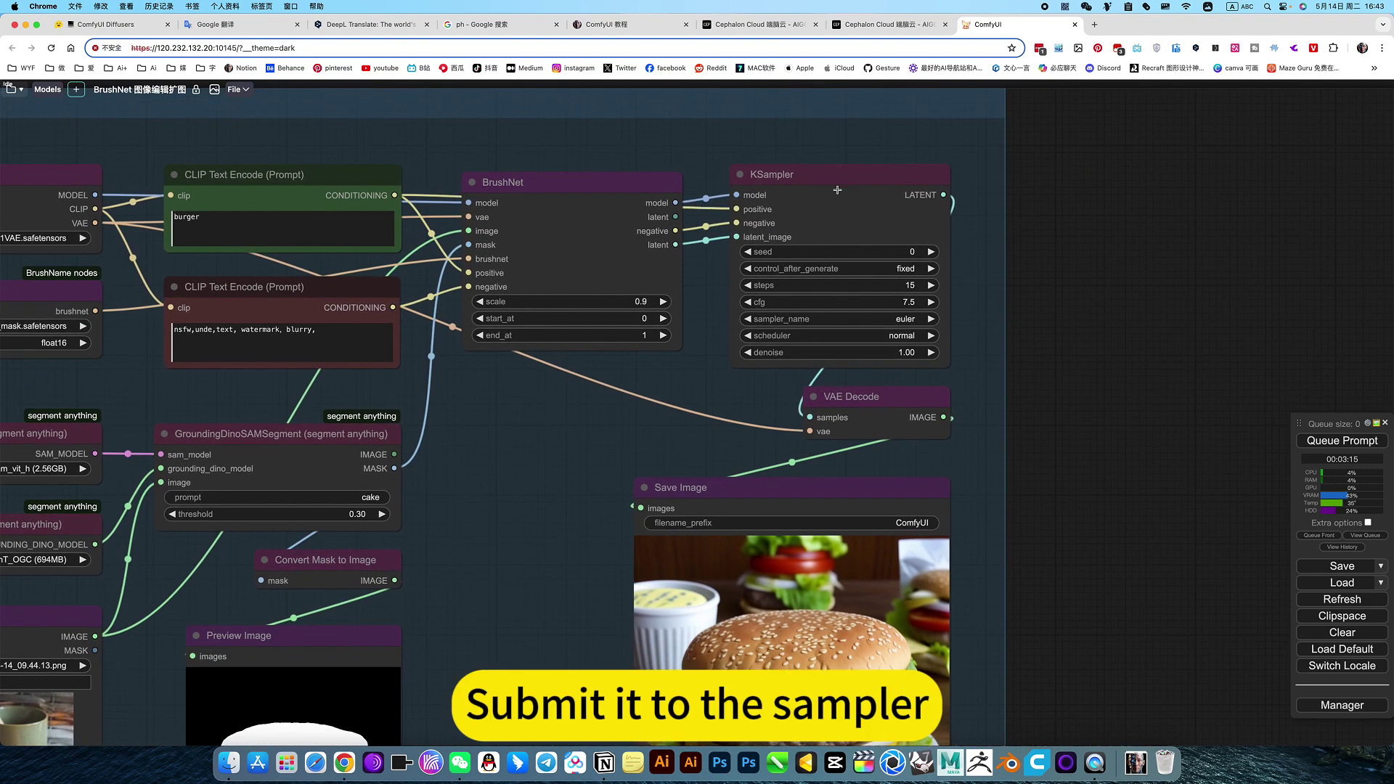
left_click(821, 179)
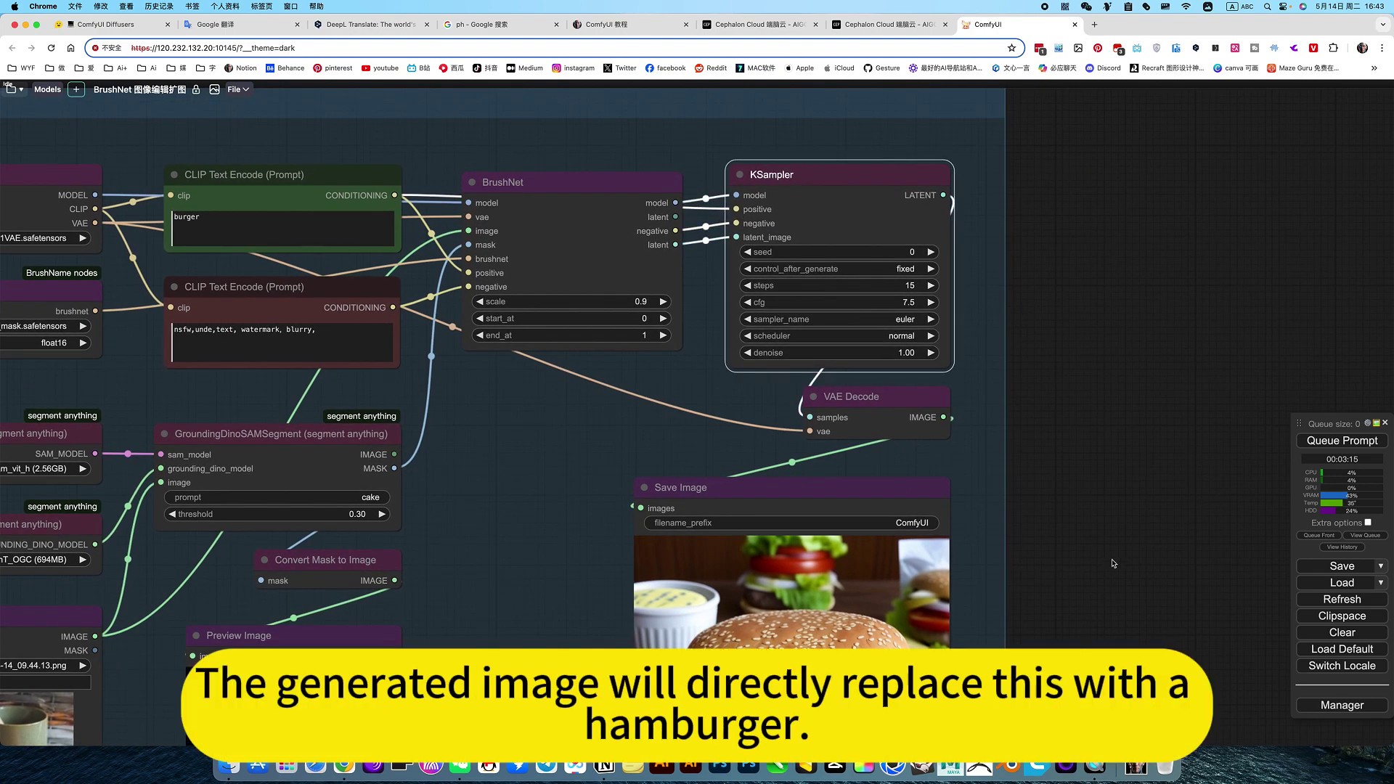
Step: Compare the source cake, mask preview and generated burger image, and review the whole 编辑修改图像 group layout
left_click_drag(794, 705, 816, 471)
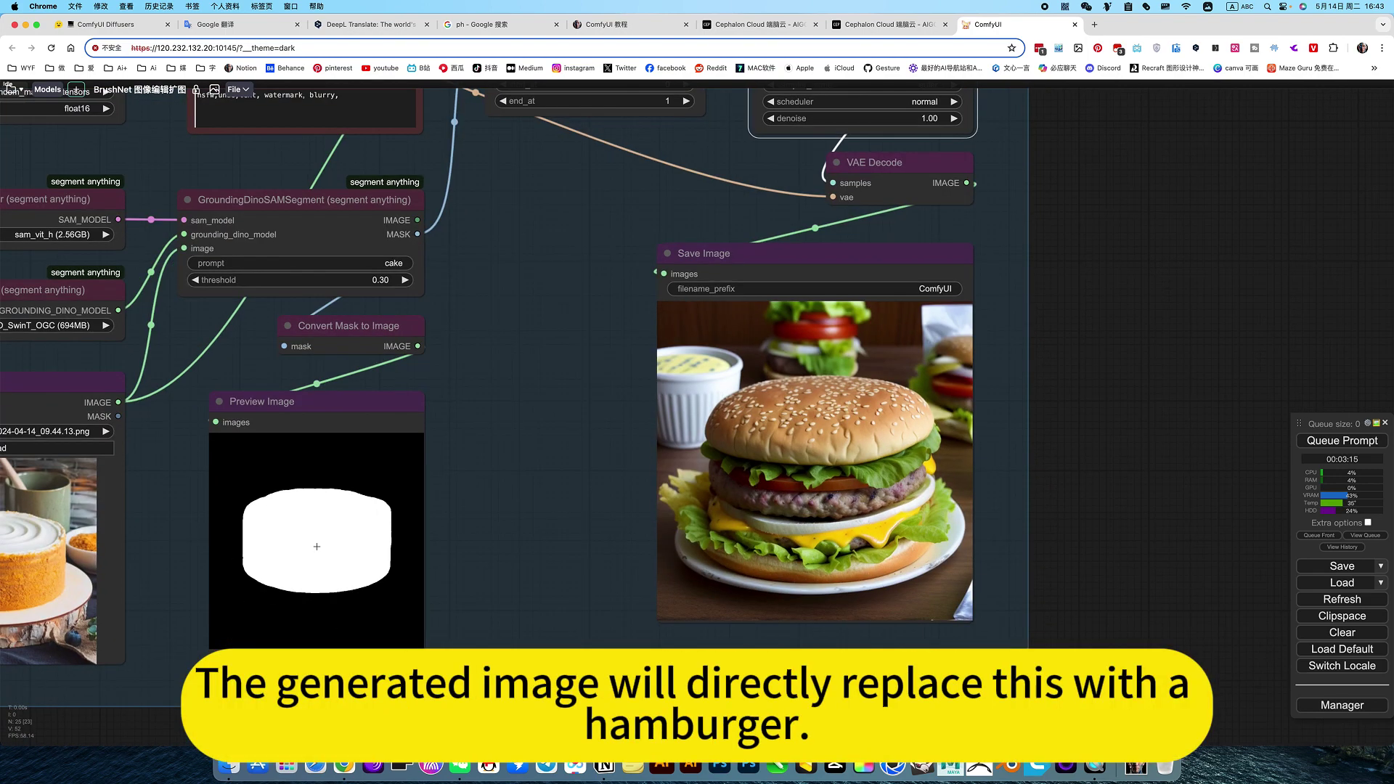
scroll(529, 450, "down", 5)
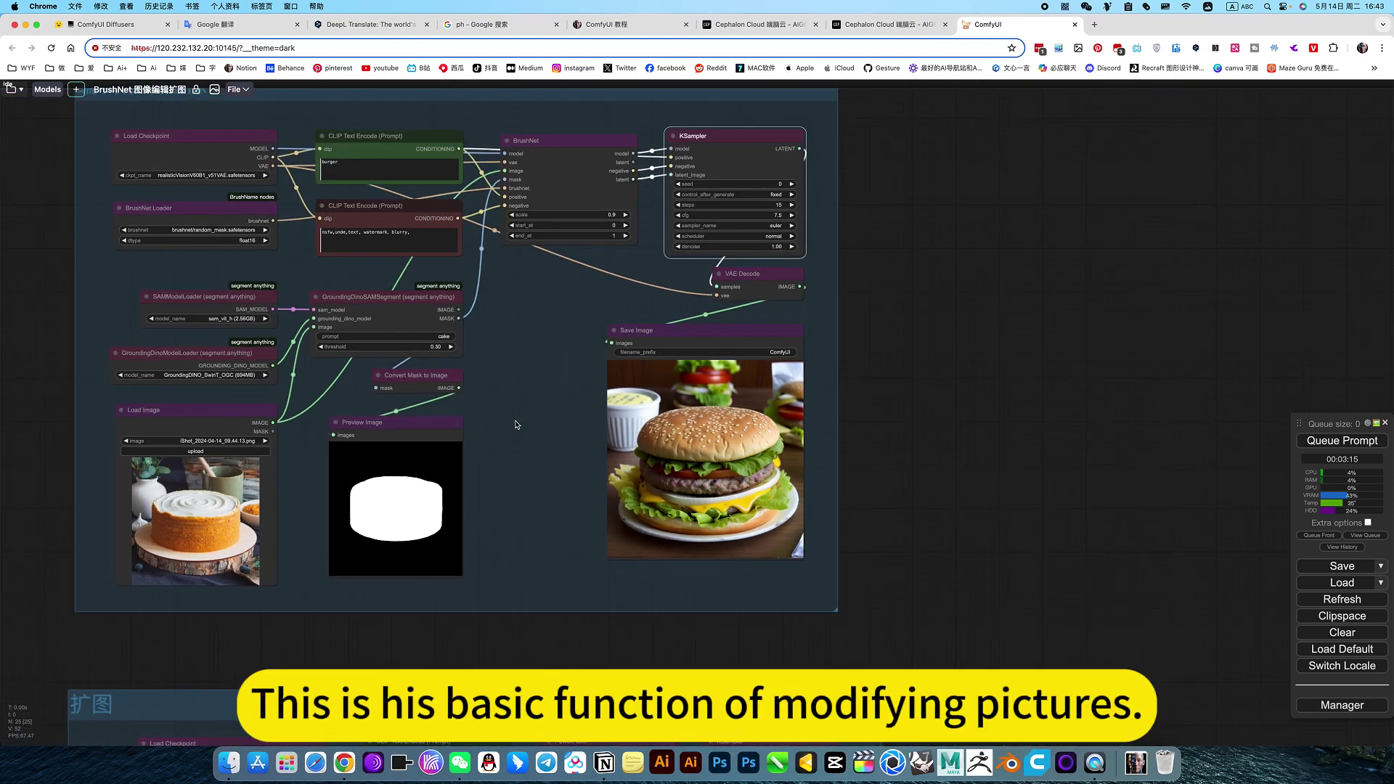
left_click_drag(516, 423, 680, 493)
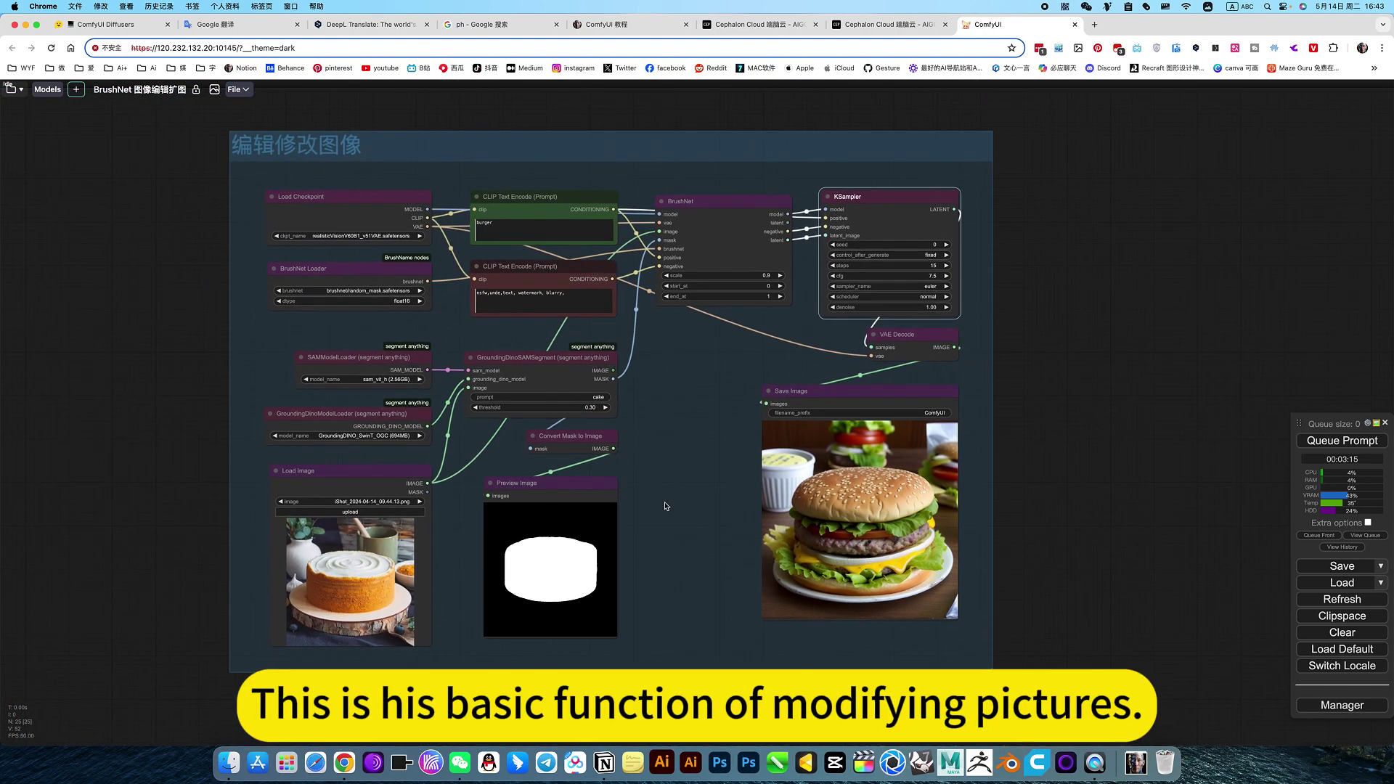
scroll(665, 506, "up", 5)
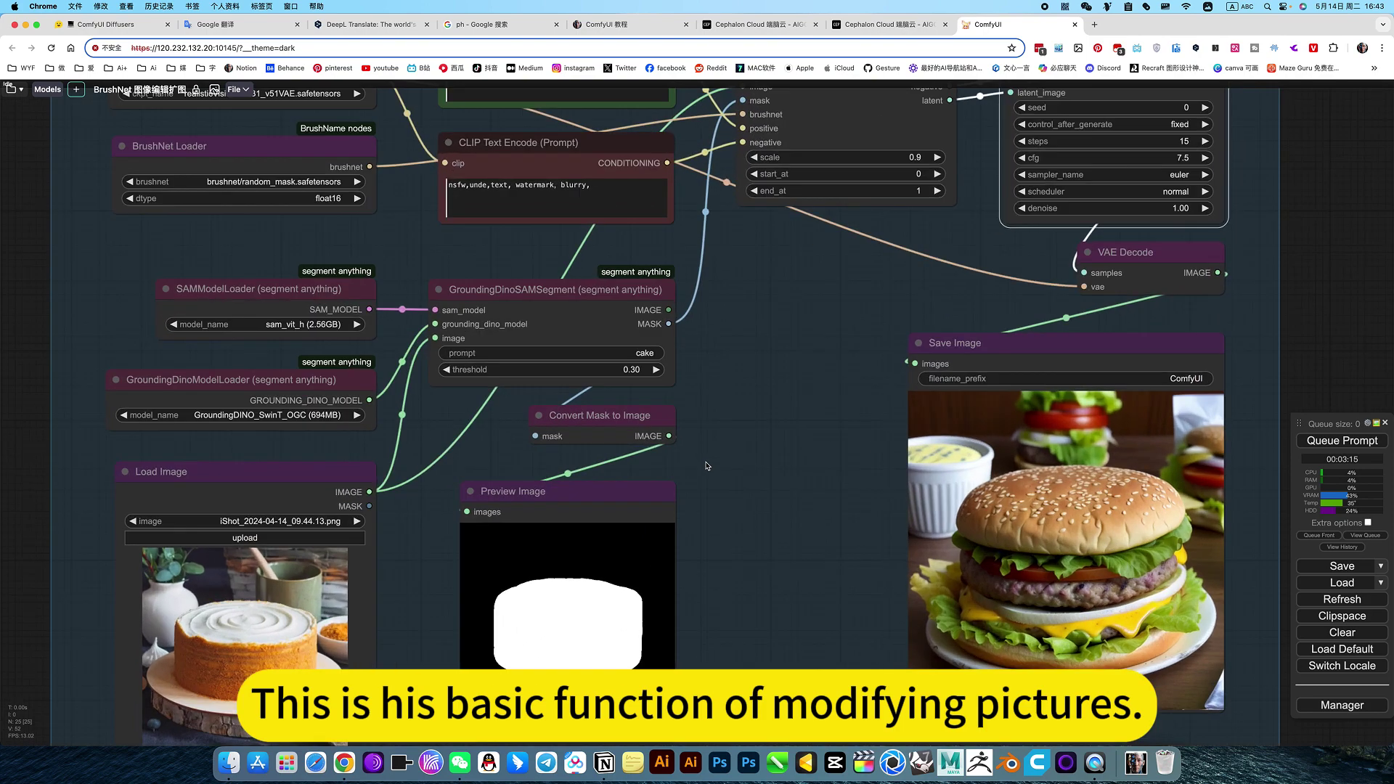
scroll(708, 465, "down", 4)
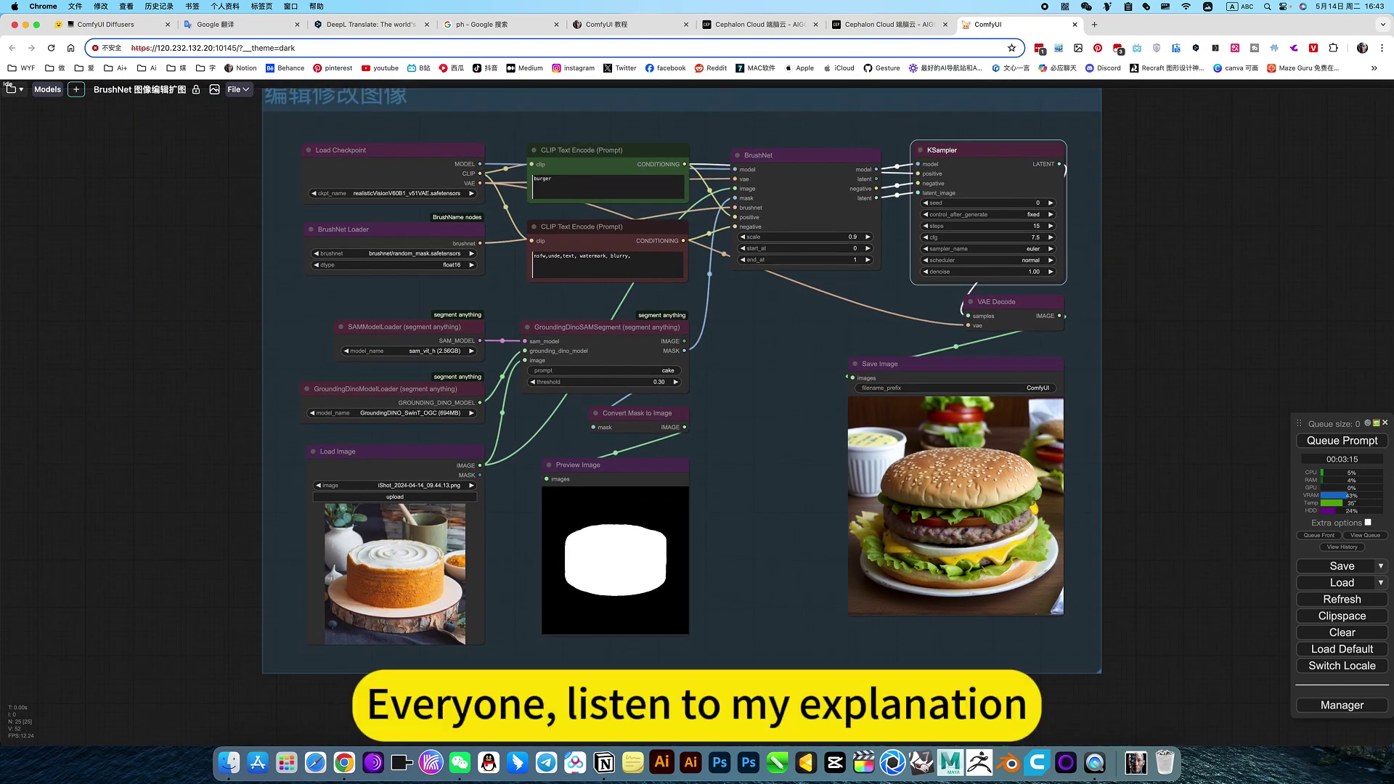
left_click_drag(734, 423, 729, 441)
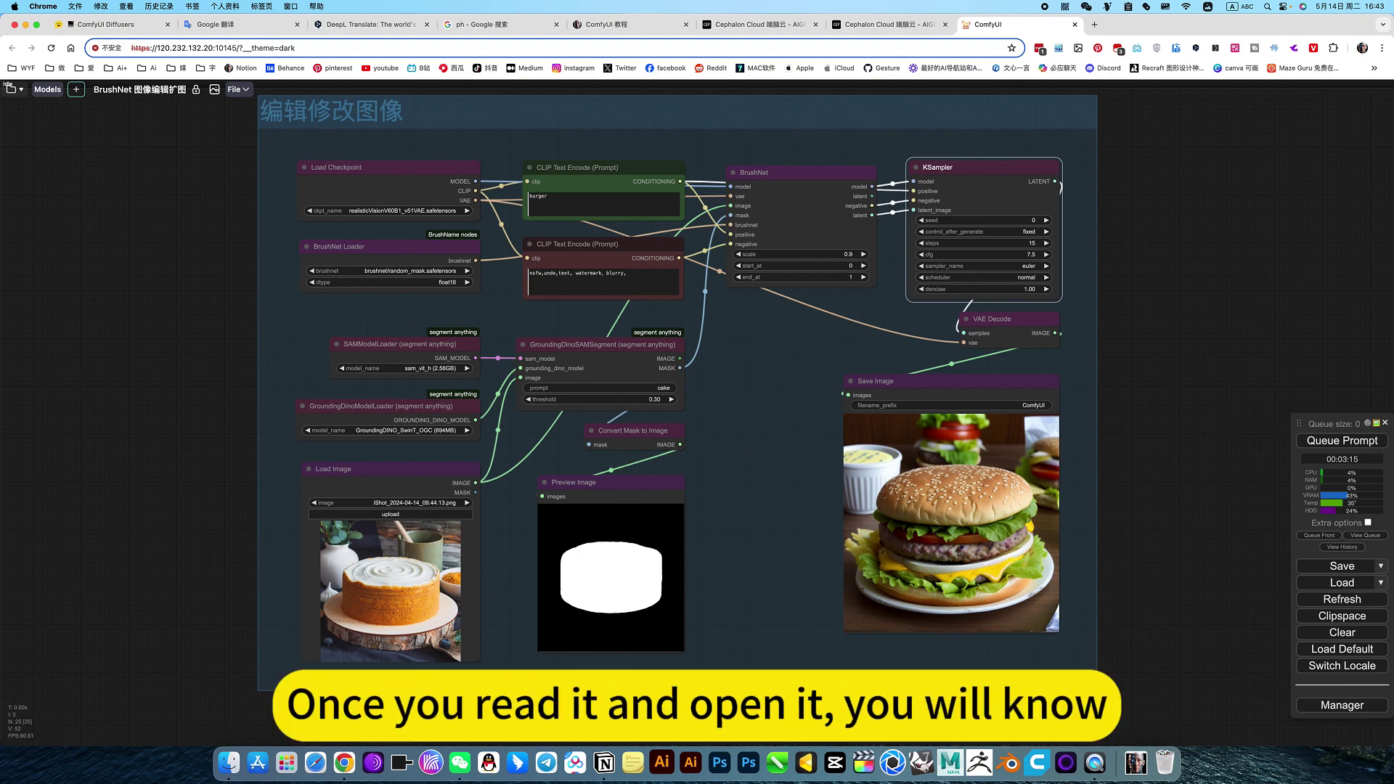
Step: Go to the 扩图 group and examine its outpainting nodes, source cake image and expanded preview
scroll(871, 295, "down", 10)
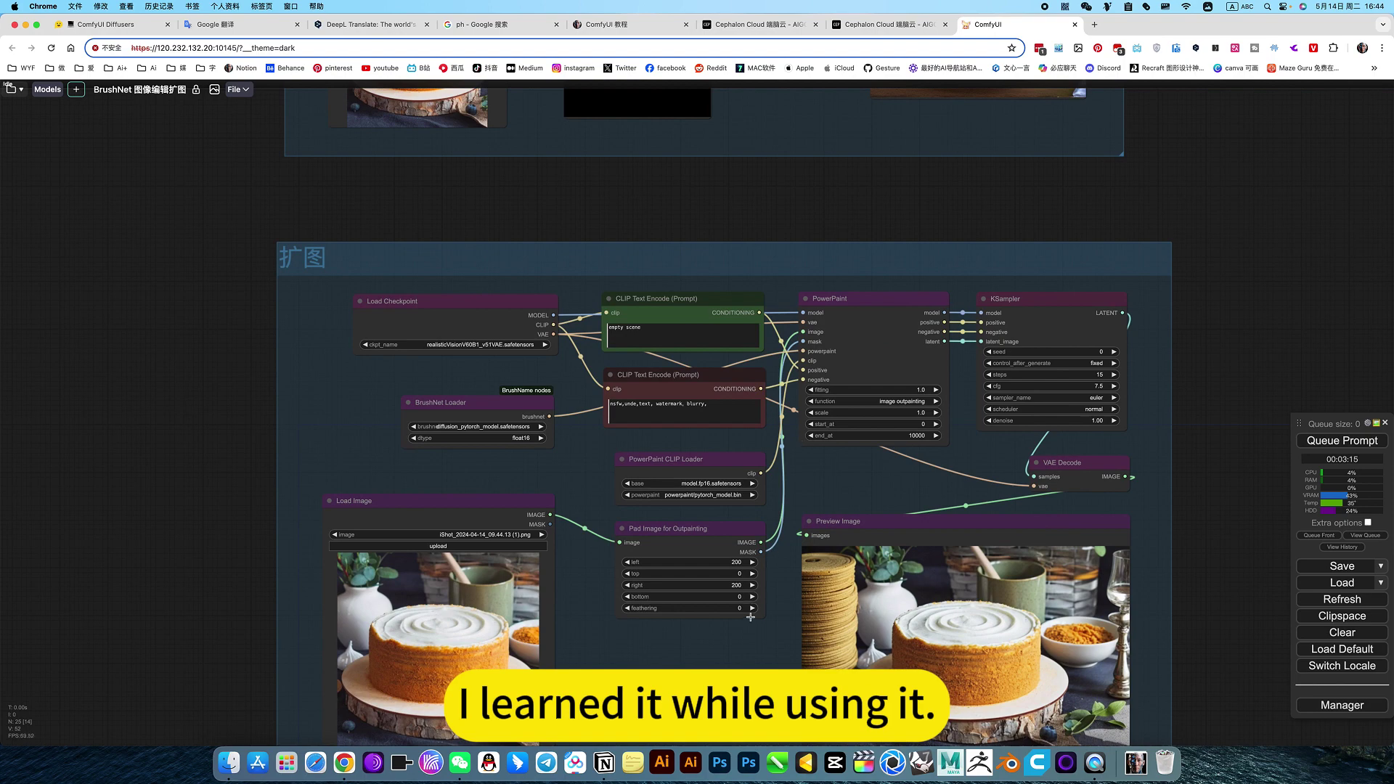
scroll(721, 665, "down", 3)
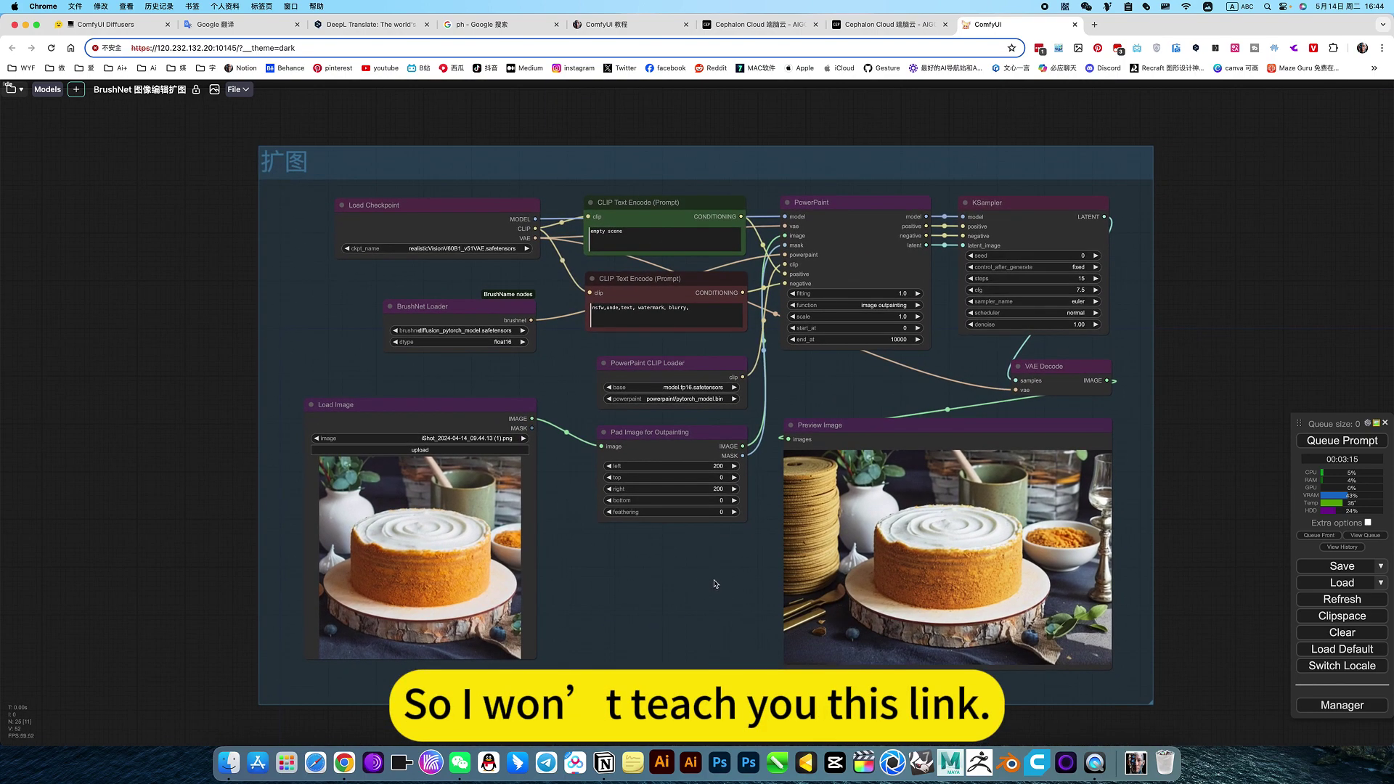
scroll(715, 583, "up", 4)
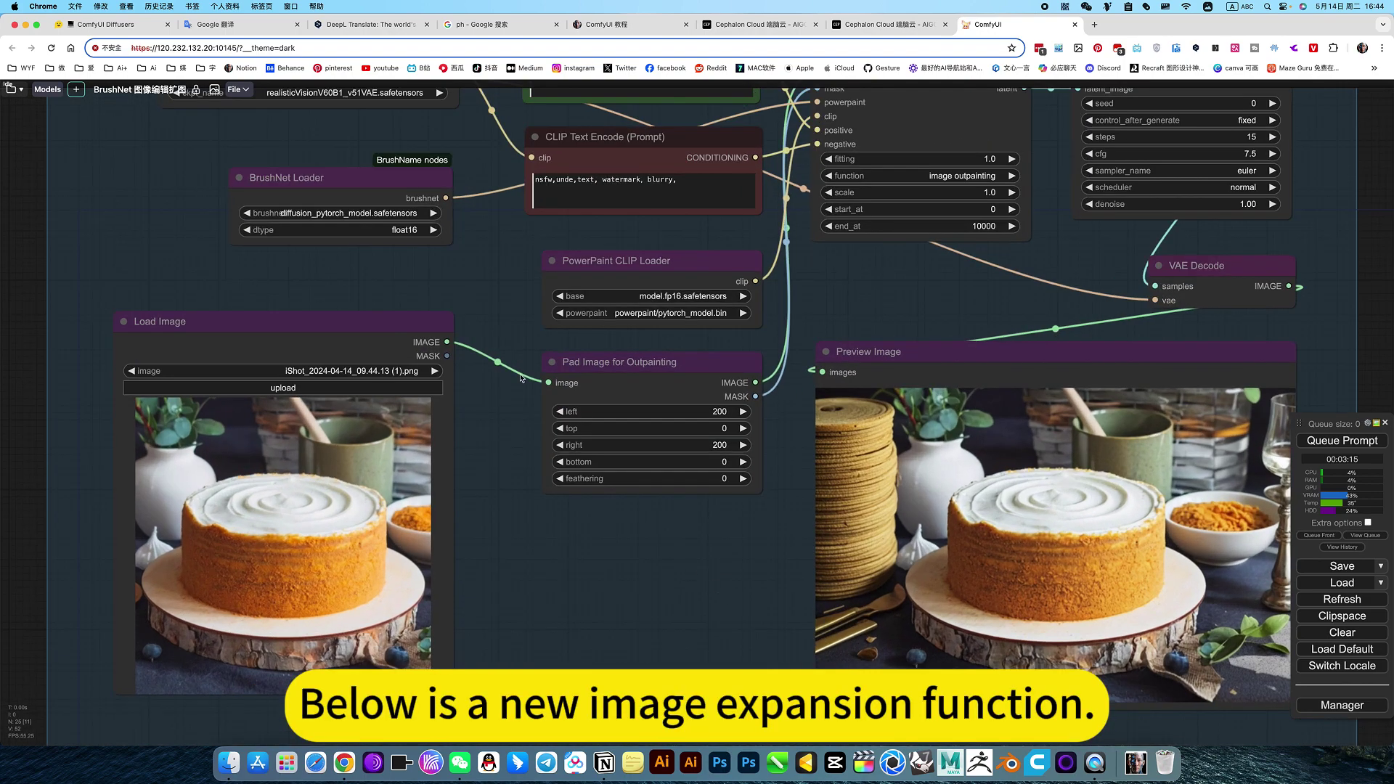
scroll(842, 298, "up", 4)
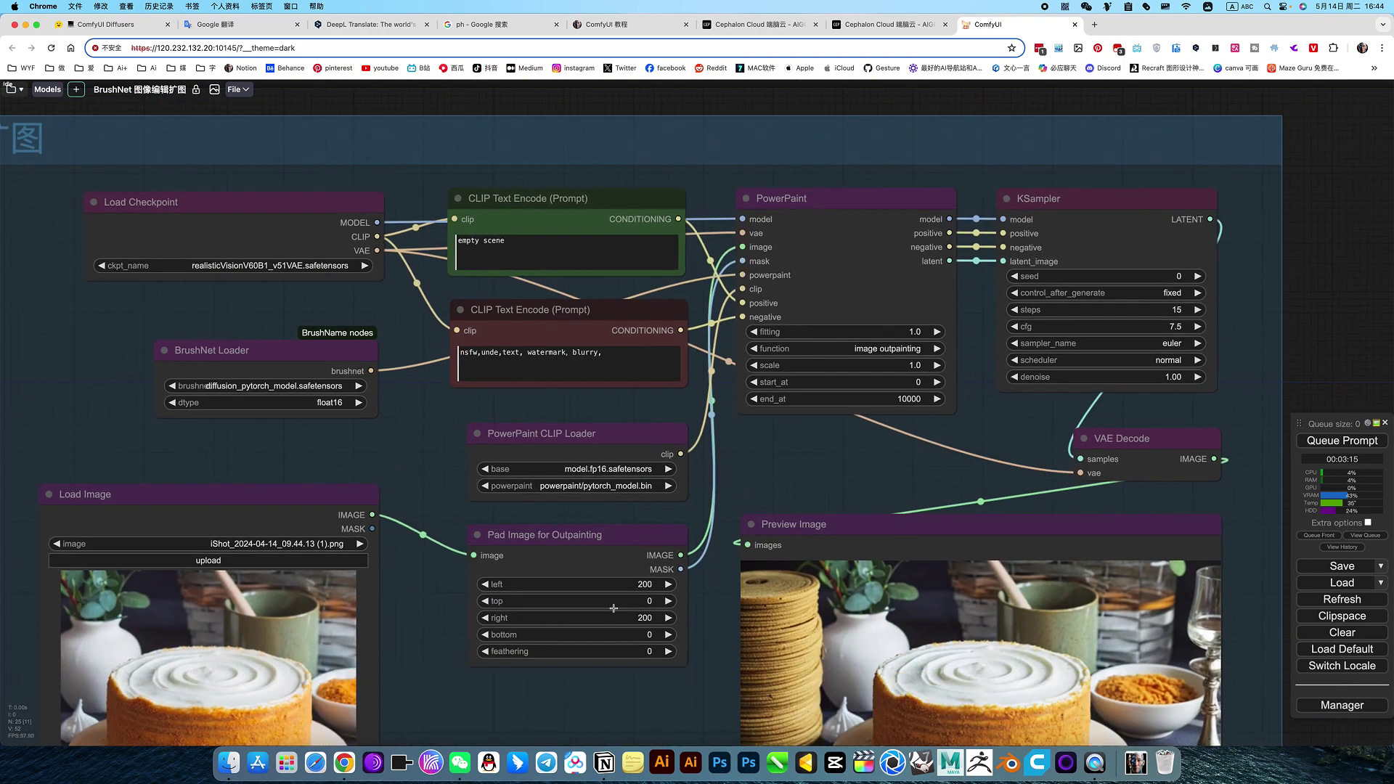
scroll(626, 619, "down", 3)
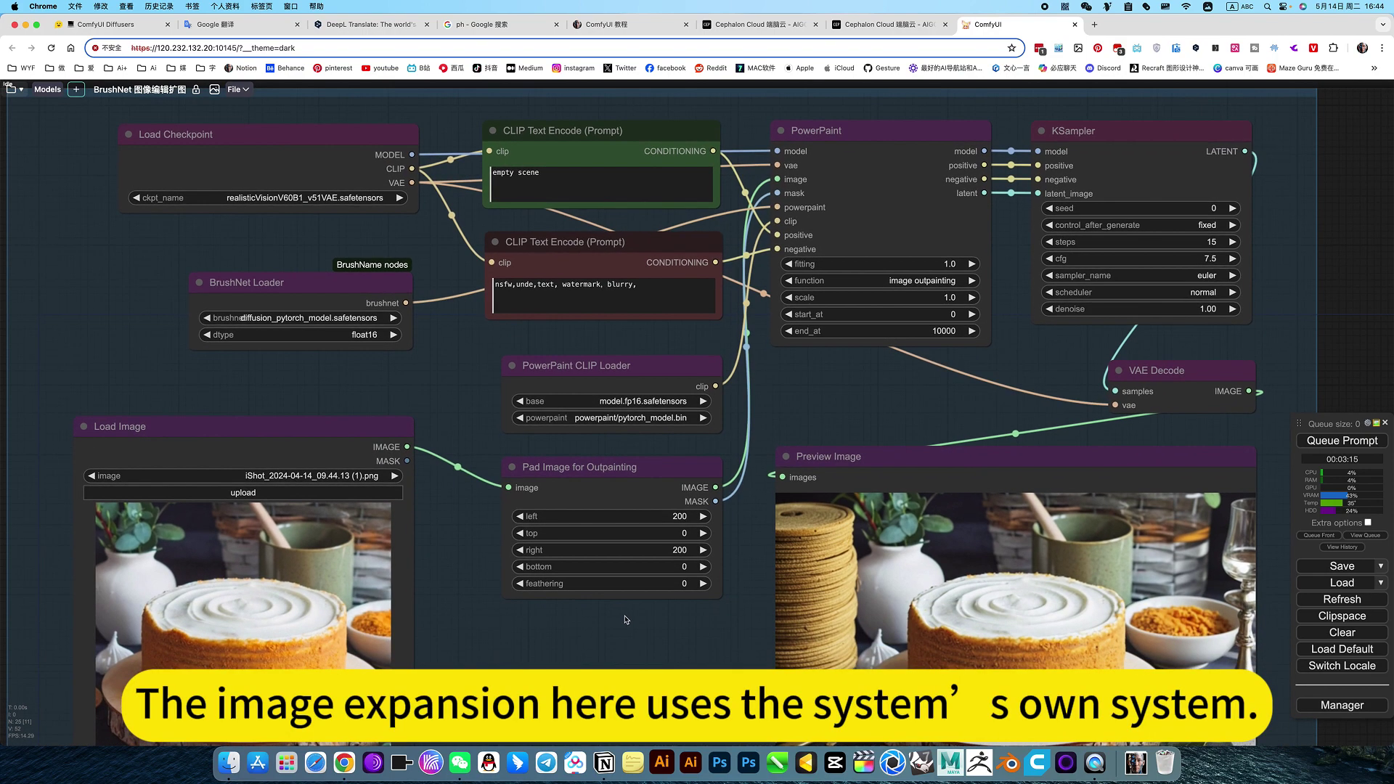
Step: Highlight the connections of the Pad Image for Outpainting and PowerPaint nodes, and view PowerPaint's function options
left_click(672, 474)
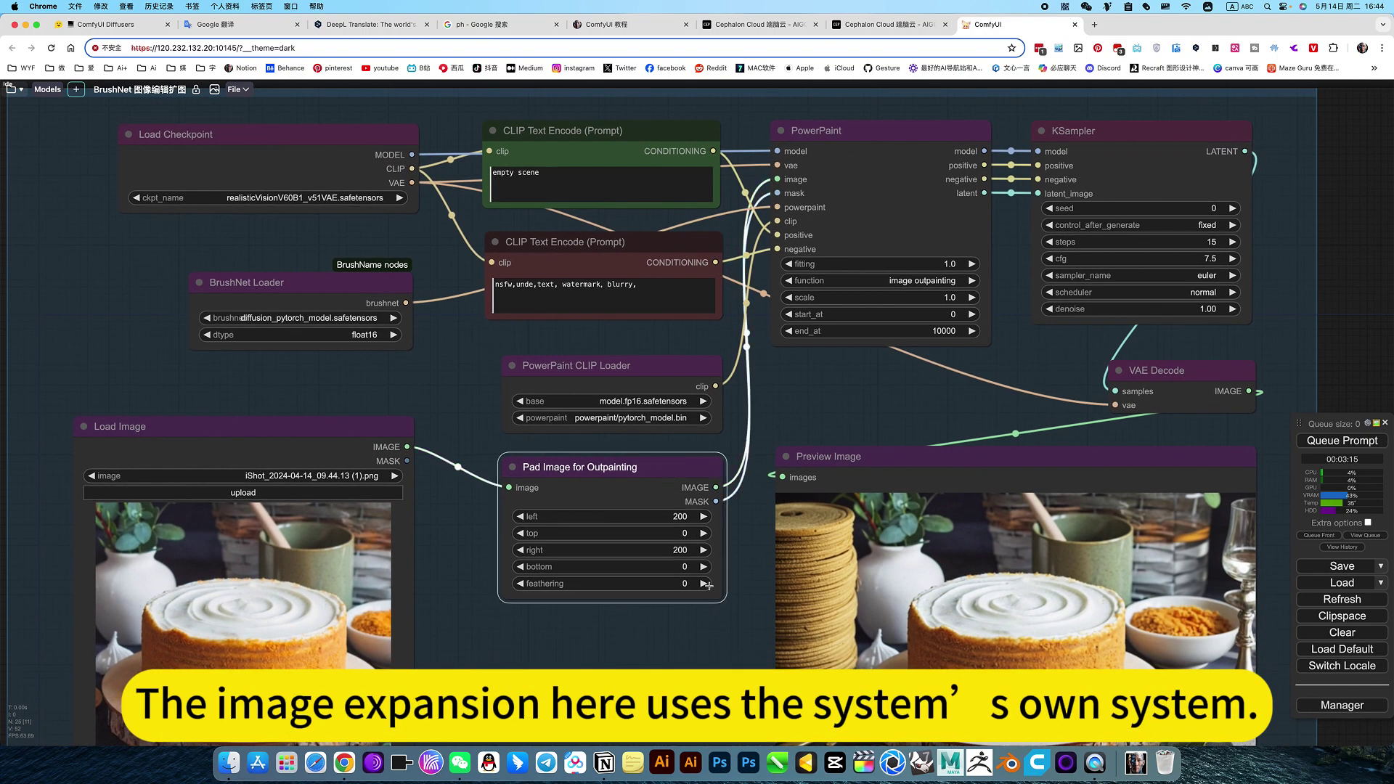
scroll(805, 276, "up", 3)
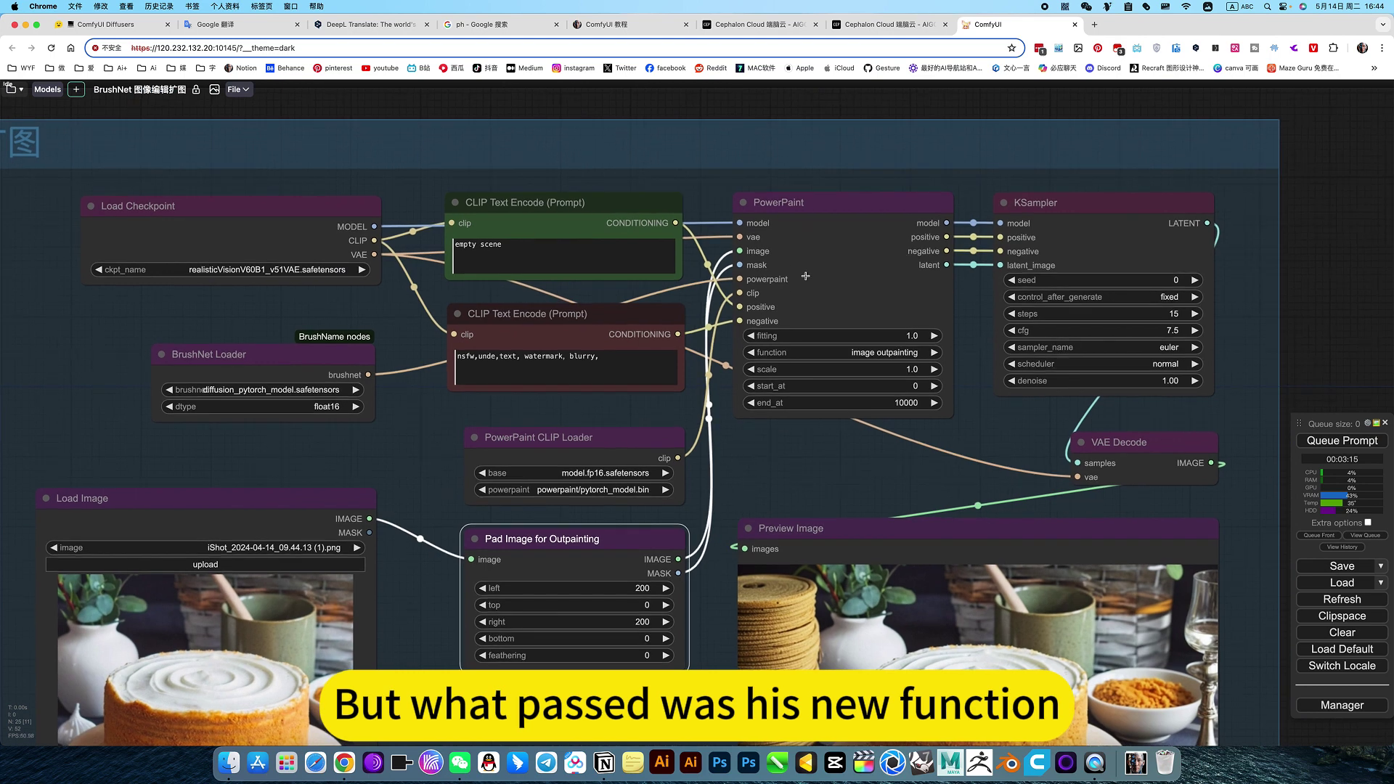
left_click(785, 206)
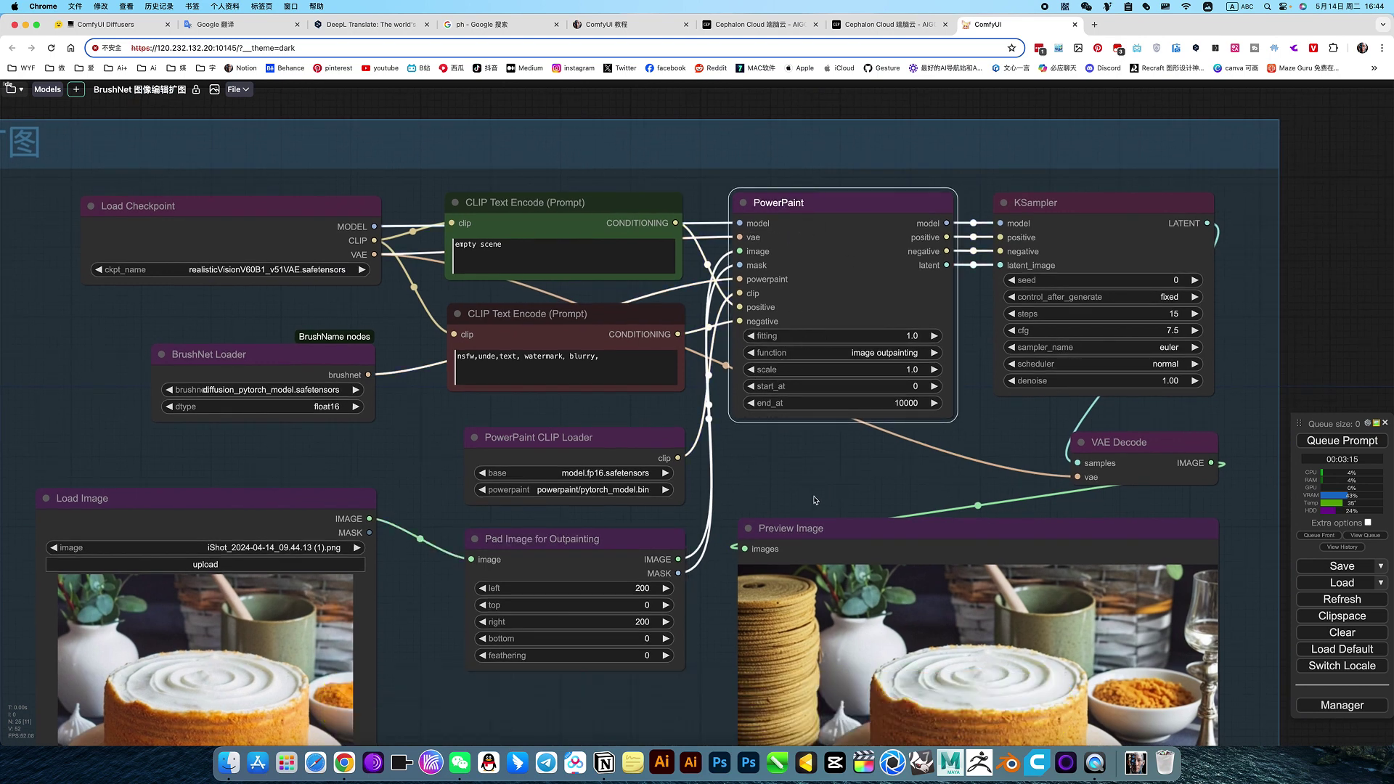
left_click(905, 353)
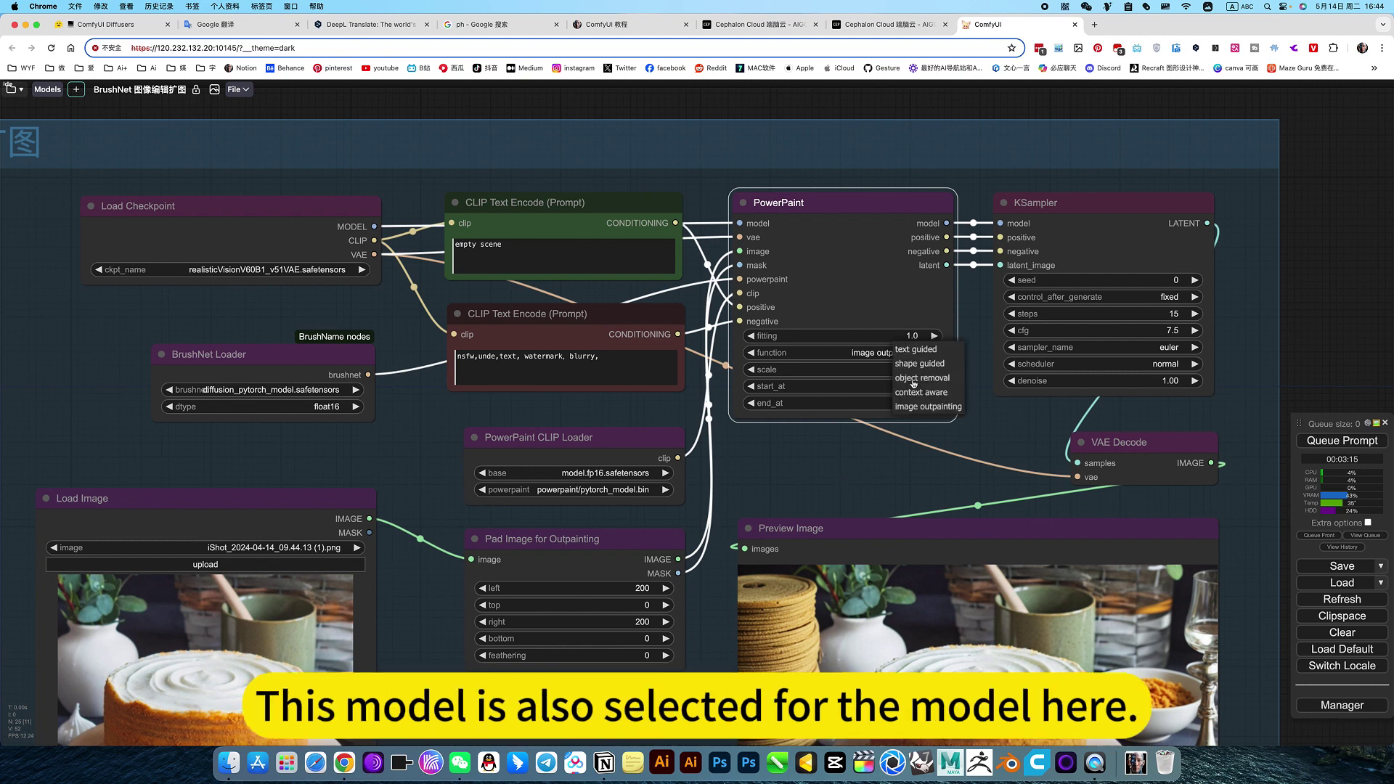
Step: Review the powerpaint model choices in the PowerPaint CLIP Loader and highlight the BrushNet Loader's connection in the 扩图 group
left_click_drag(778, 485, 817, 440)
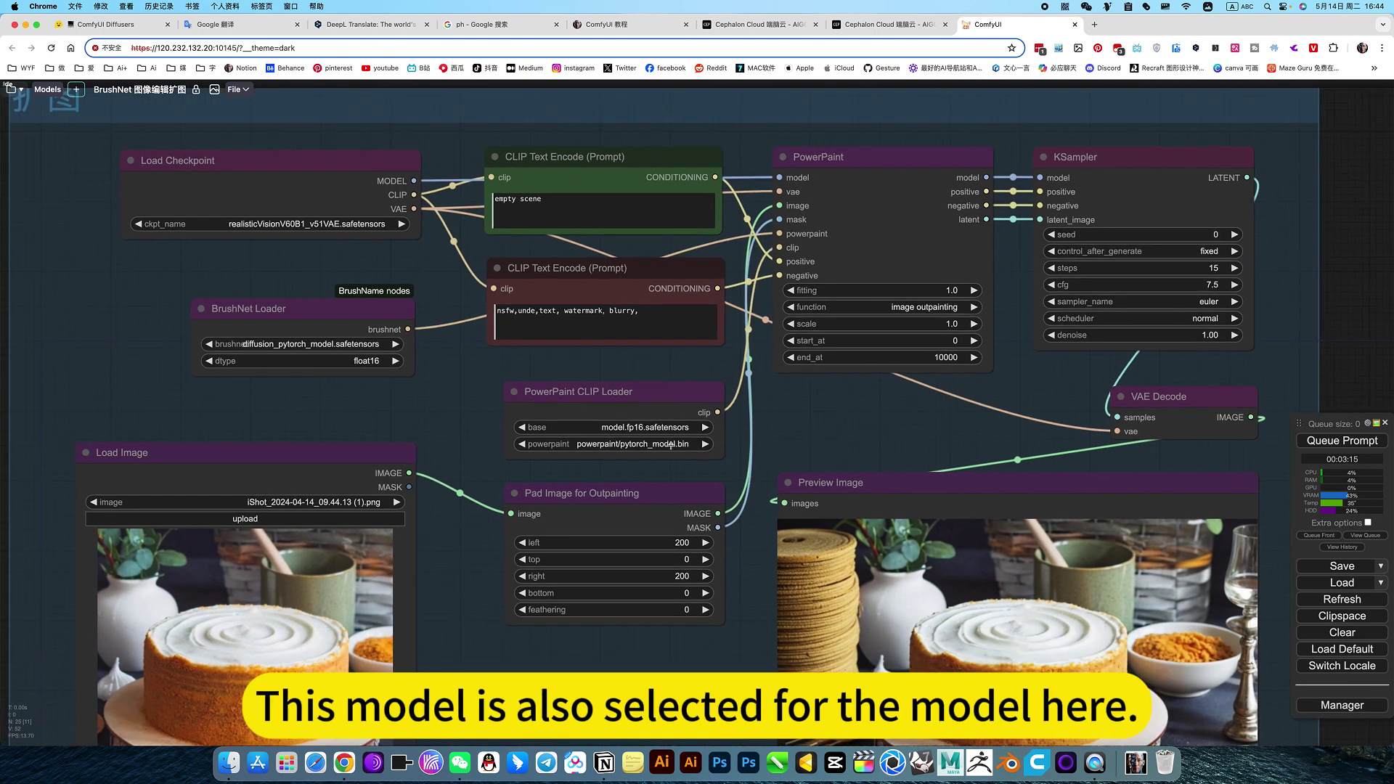
left_click(721, 430)
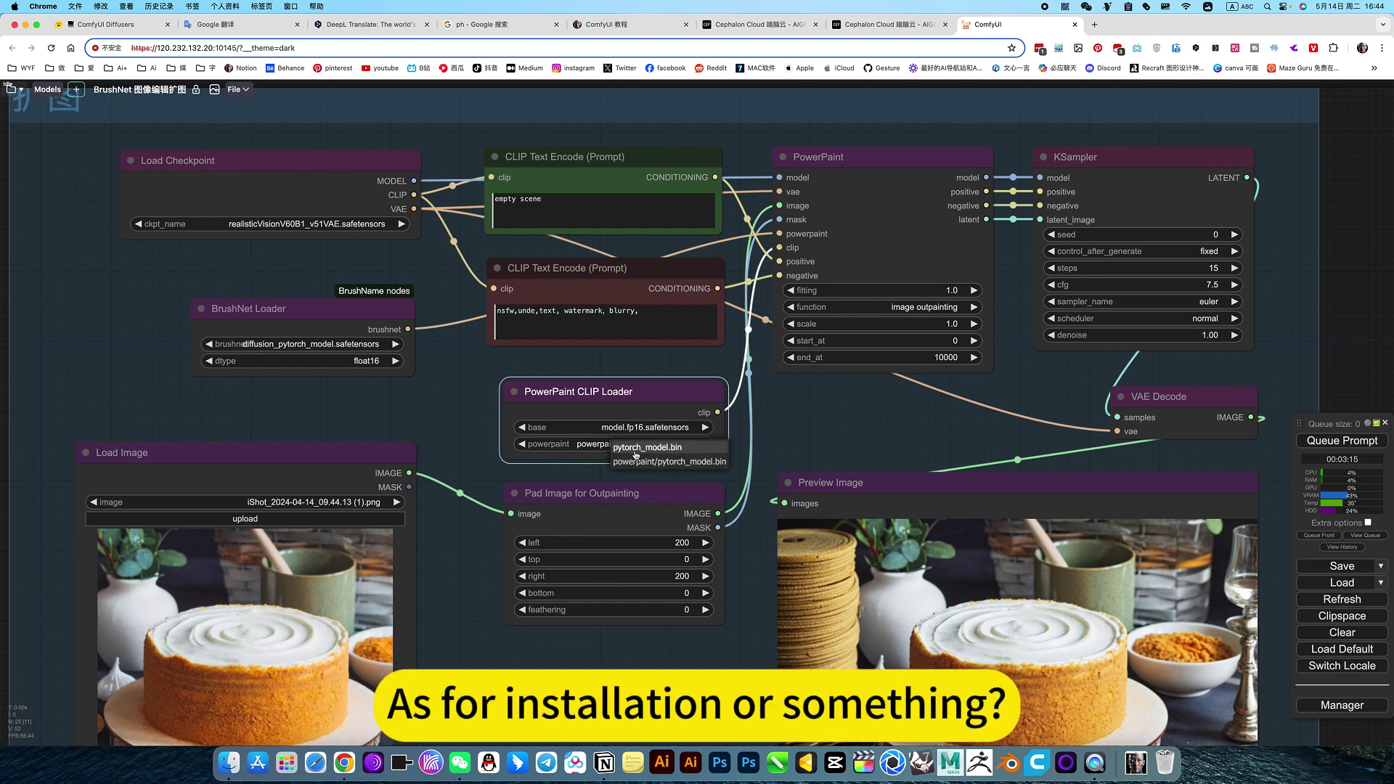
left_click(761, 446)
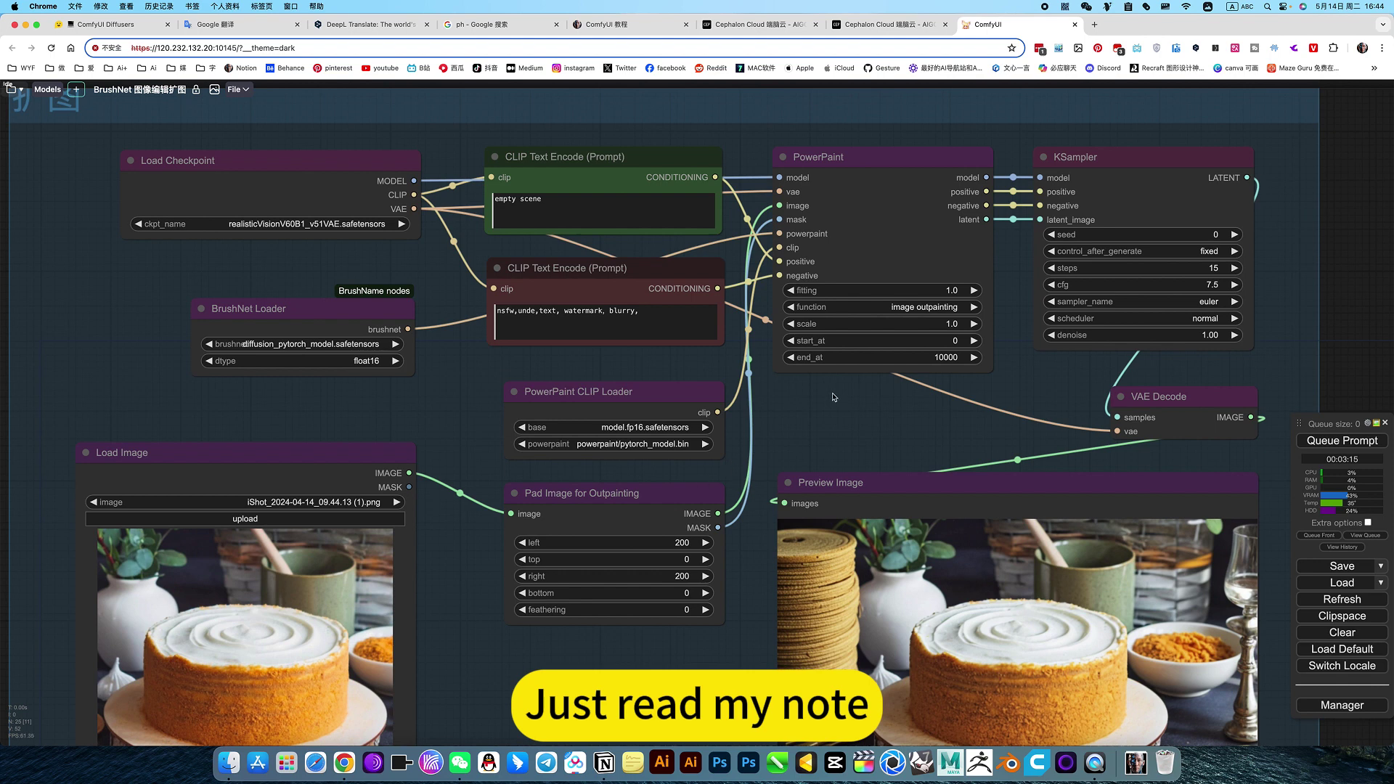
left_click(300, 315)
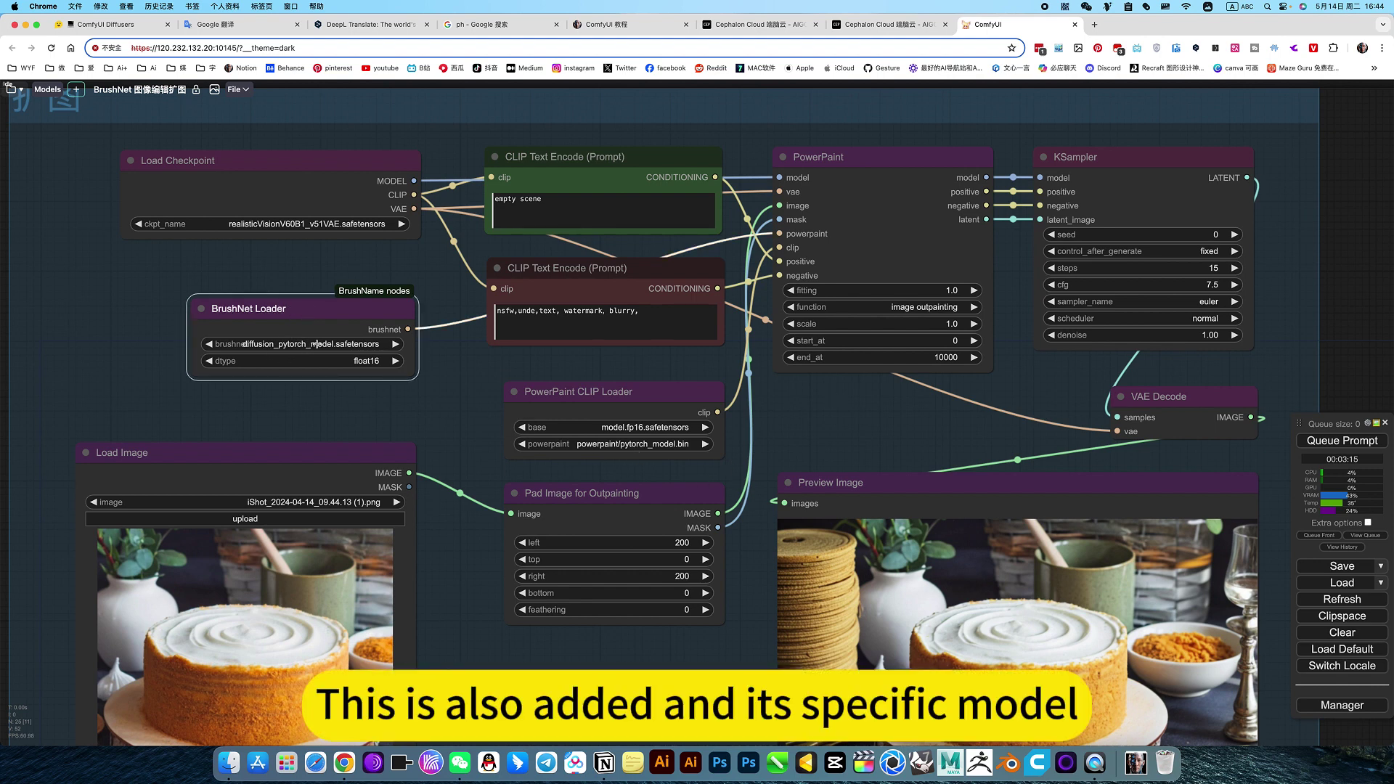
left_click(462, 400)
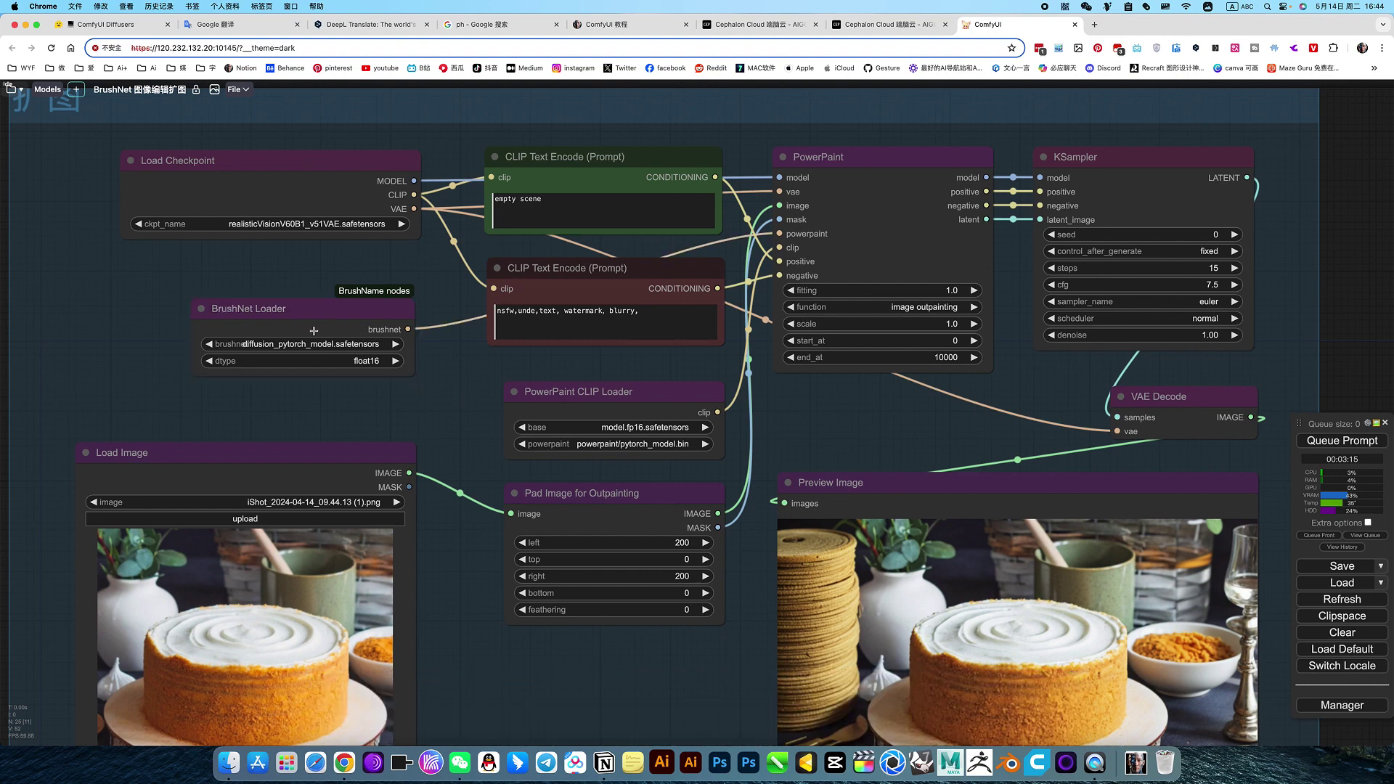
Step: Highlight the PowerPaint node's connections and examine the four side padding values of Pad Image for Outpainting in the 扩图 group
left_click(881, 166)
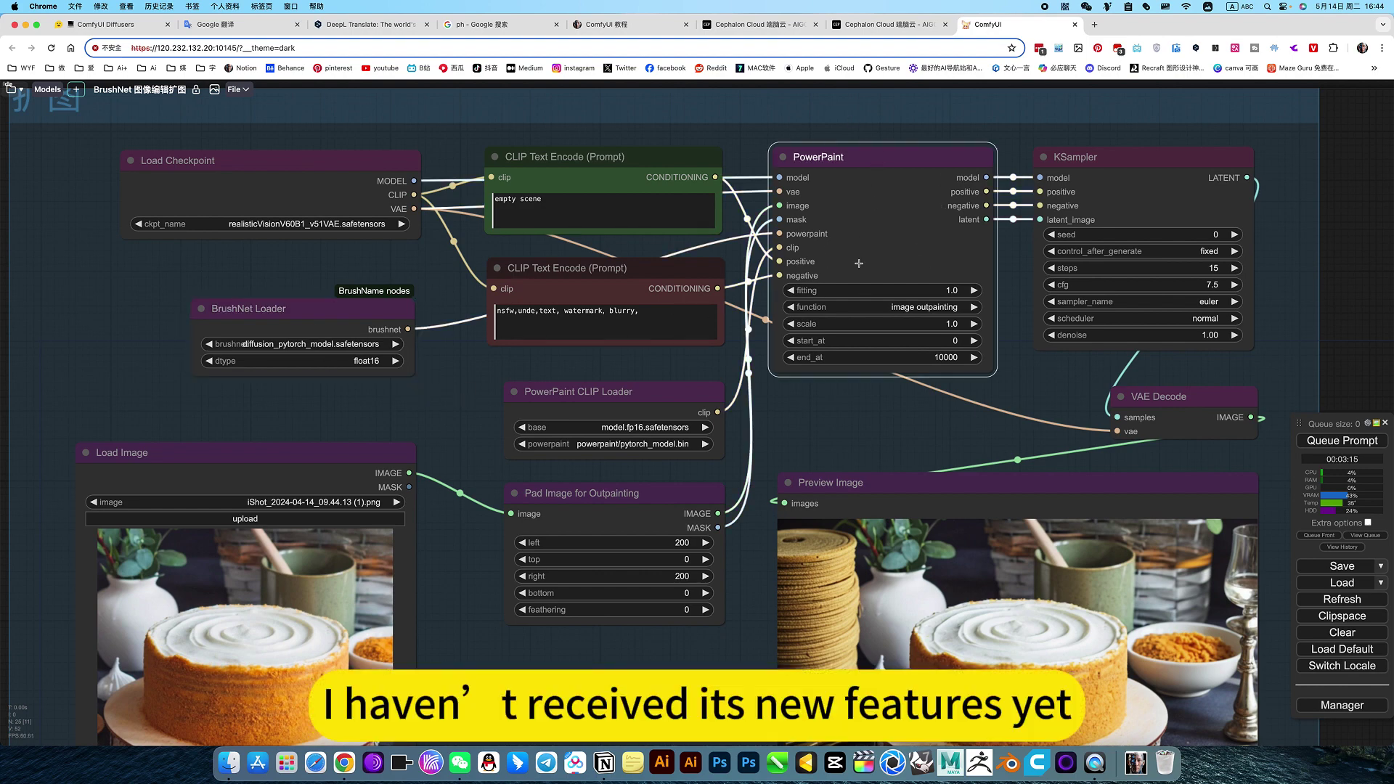
scroll(880, 404, "down", 5)
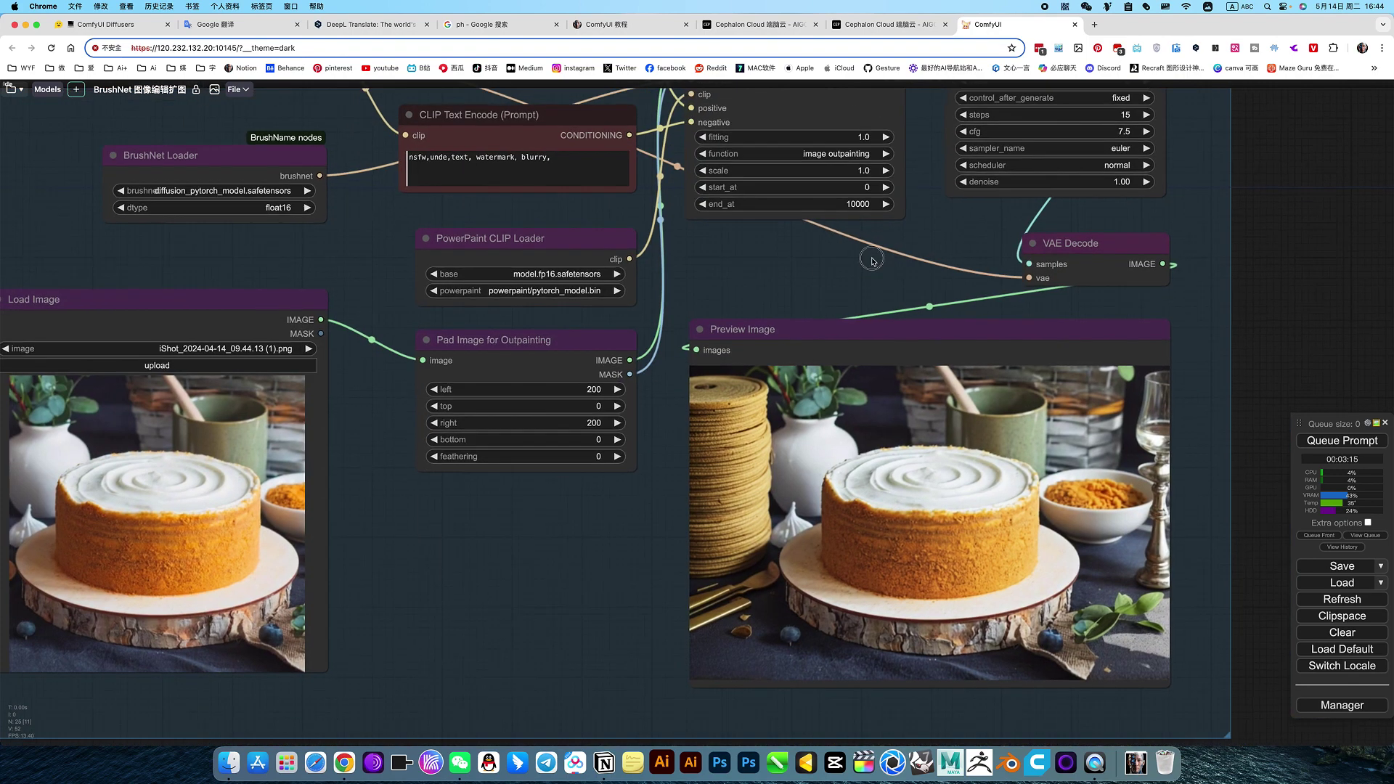
scroll(690, 512, "up", 1)
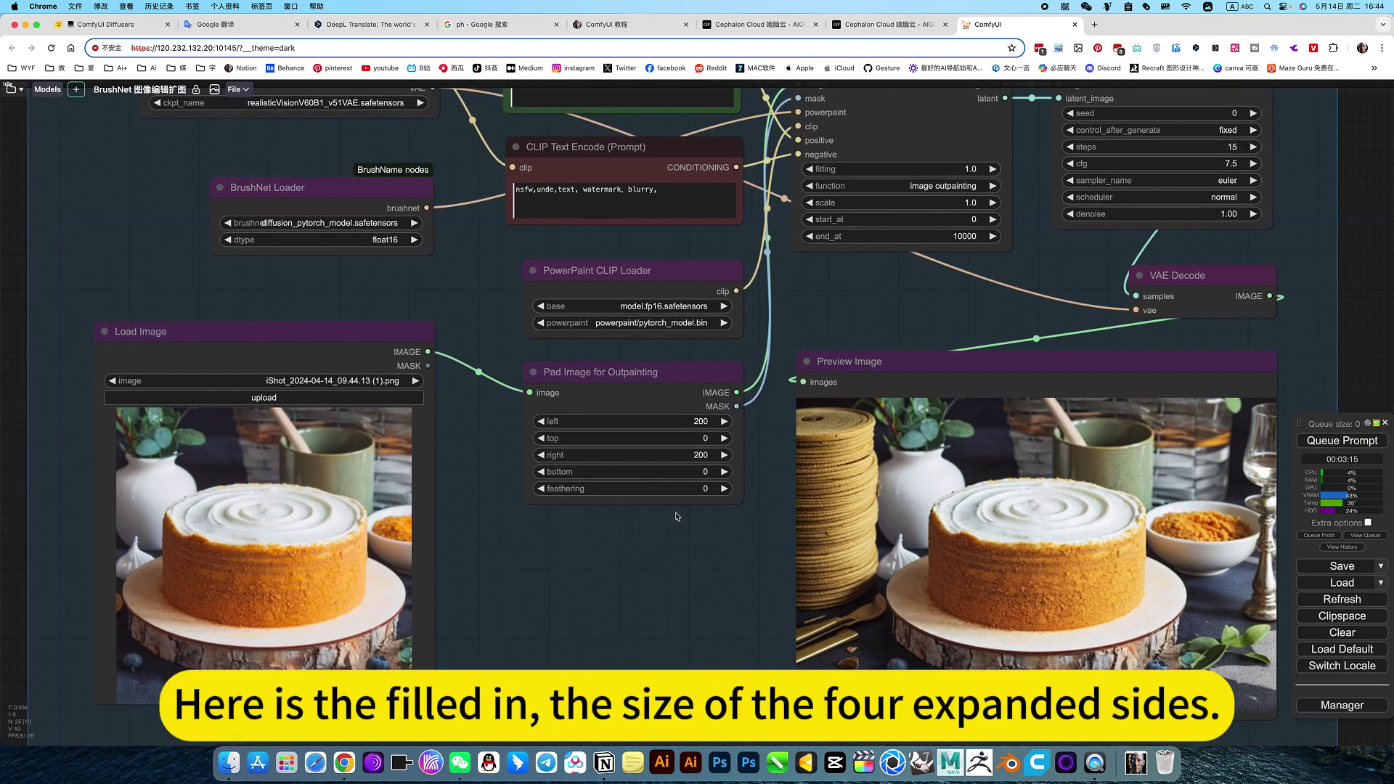
scroll(682, 512, "up", 3)
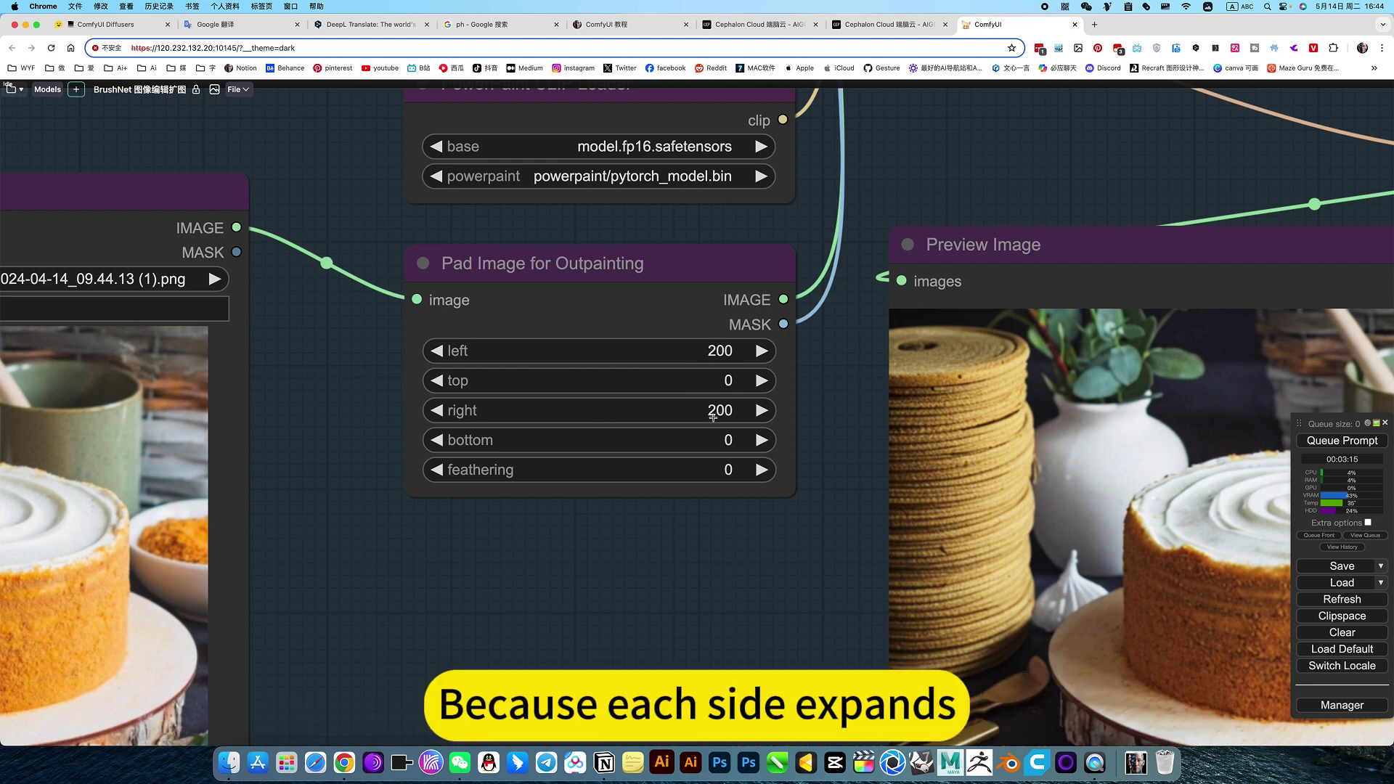
scroll(735, 552, "down", 5)
left_click_drag(734, 552, 579, 525)
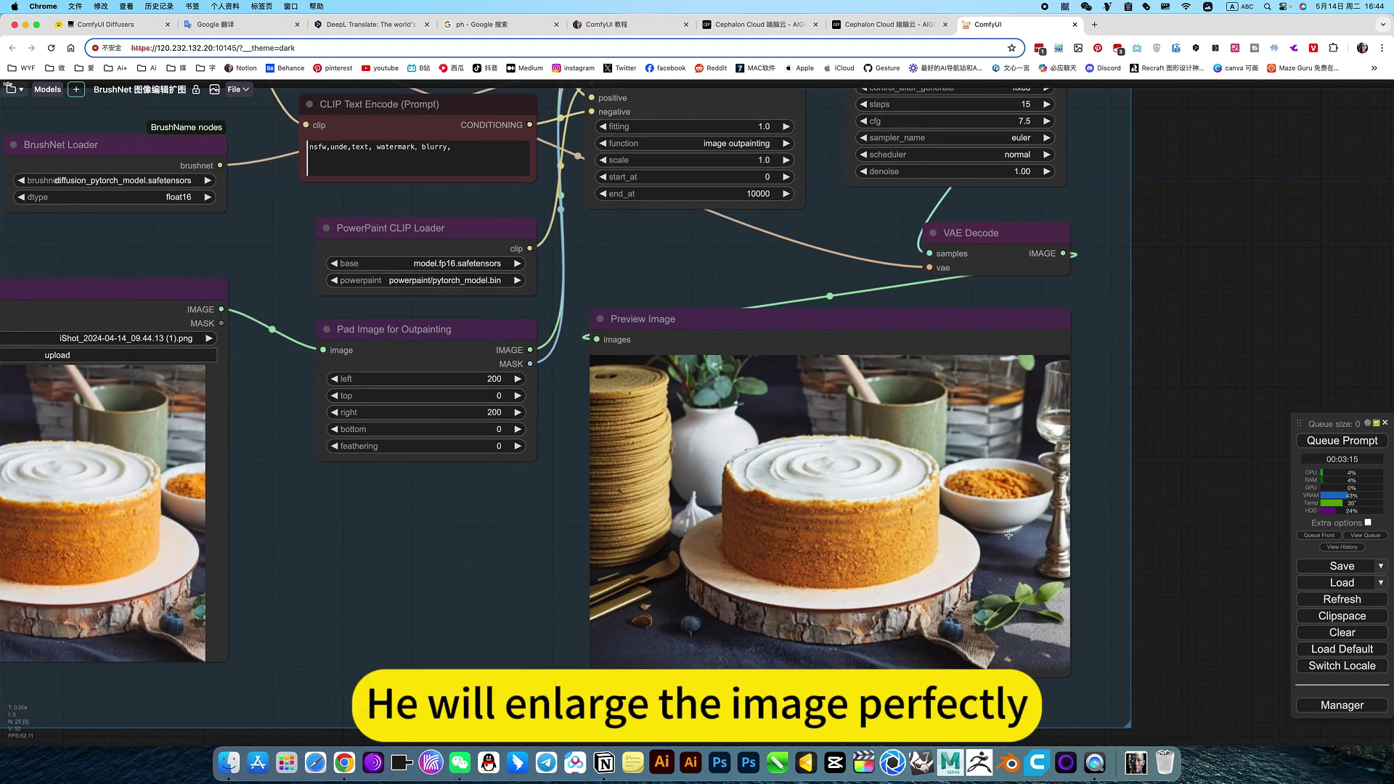
Step: Review the positive prompt in the 扩图 group and inspect the outpainted edges of the cake preview against the source image
scroll(559, 512, "up", 6)
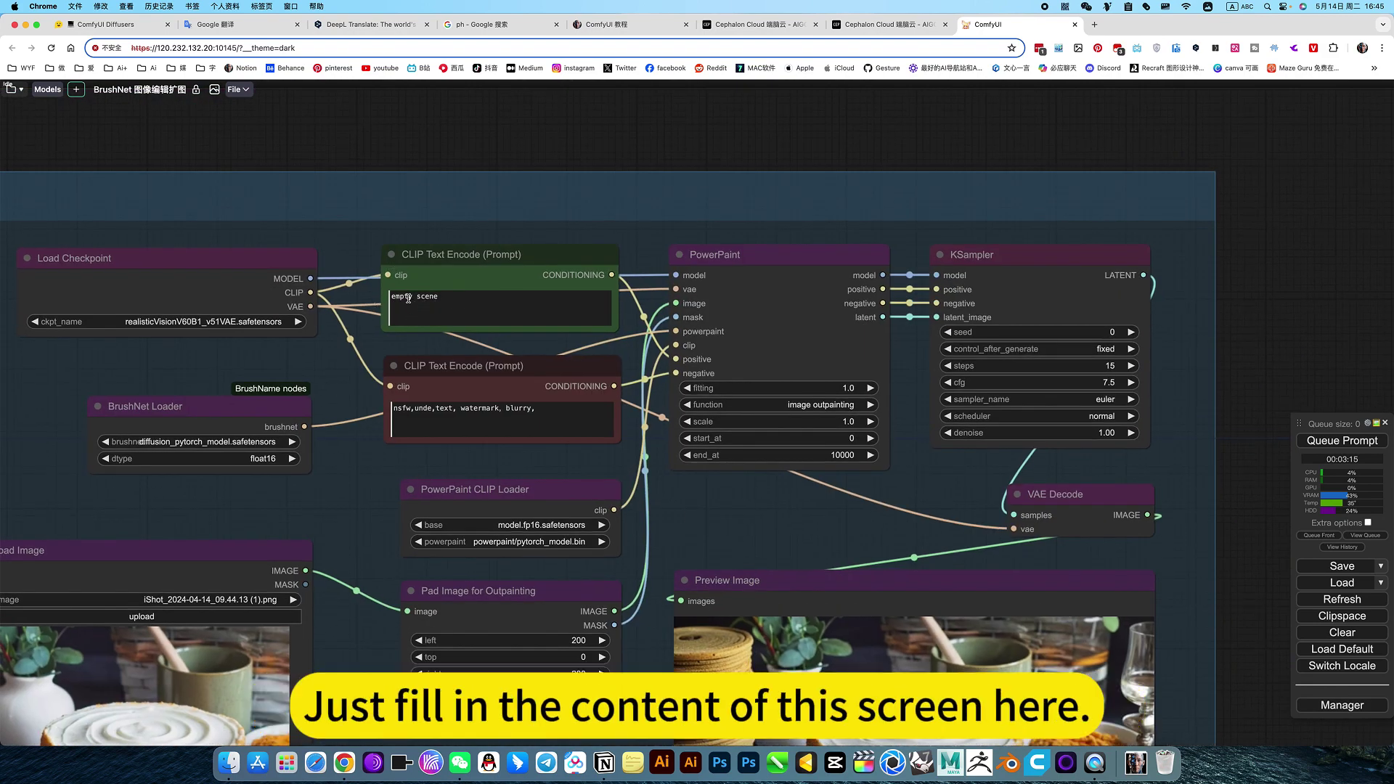
scroll(762, 578, "down", 7)
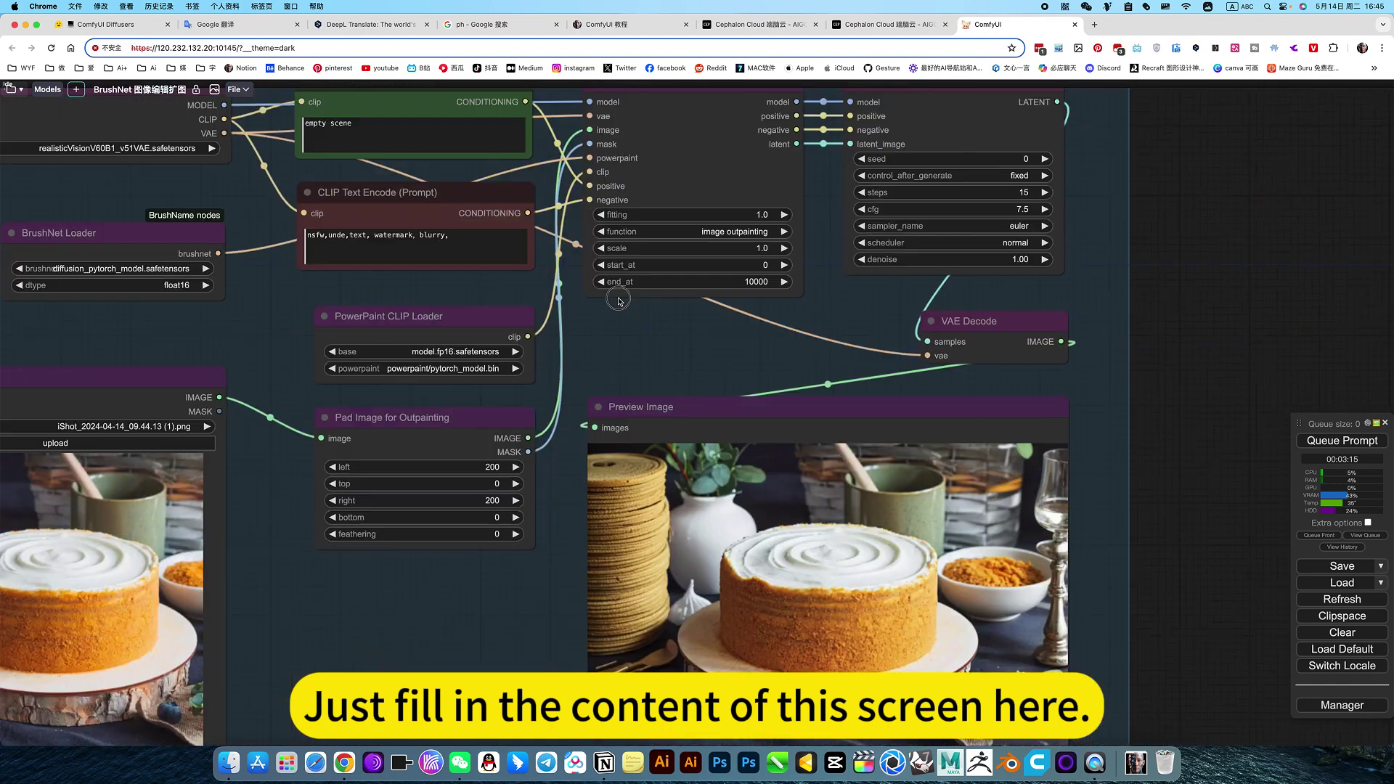
scroll(758, 552, "up", 6)
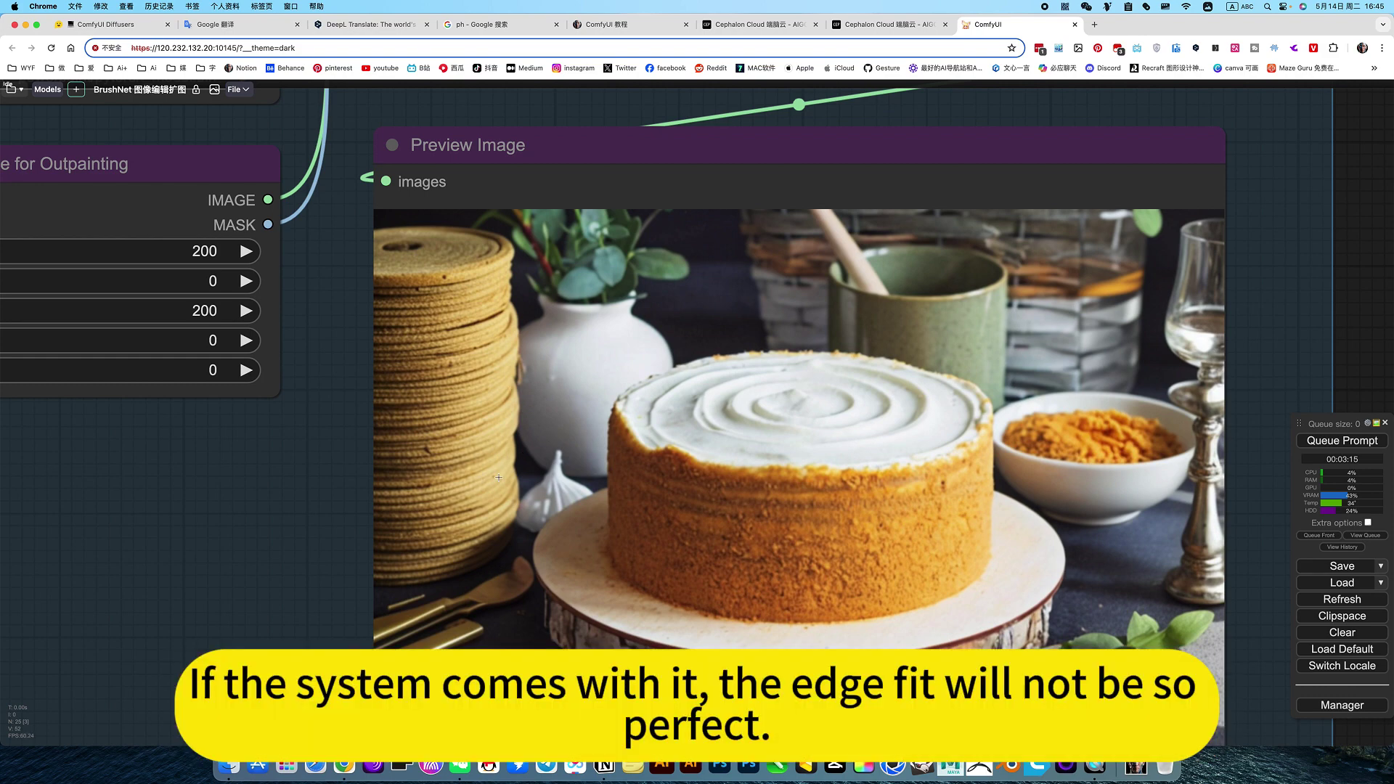
scroll(284, 559, "down", 7)
left_click_drag(629, 581, 1183, 606)
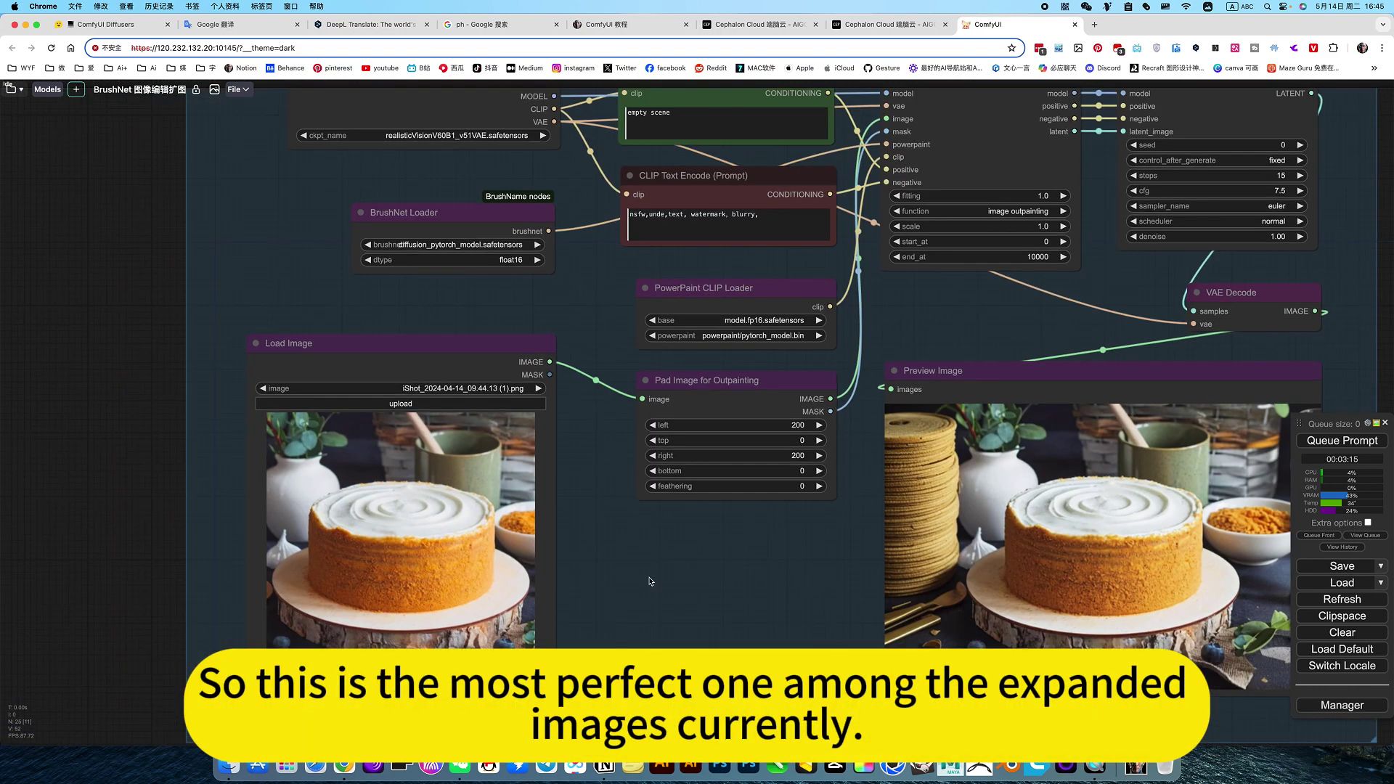
scroll(650, 580, "down", 4)
left_click_drag(934, 408, 898, 459)
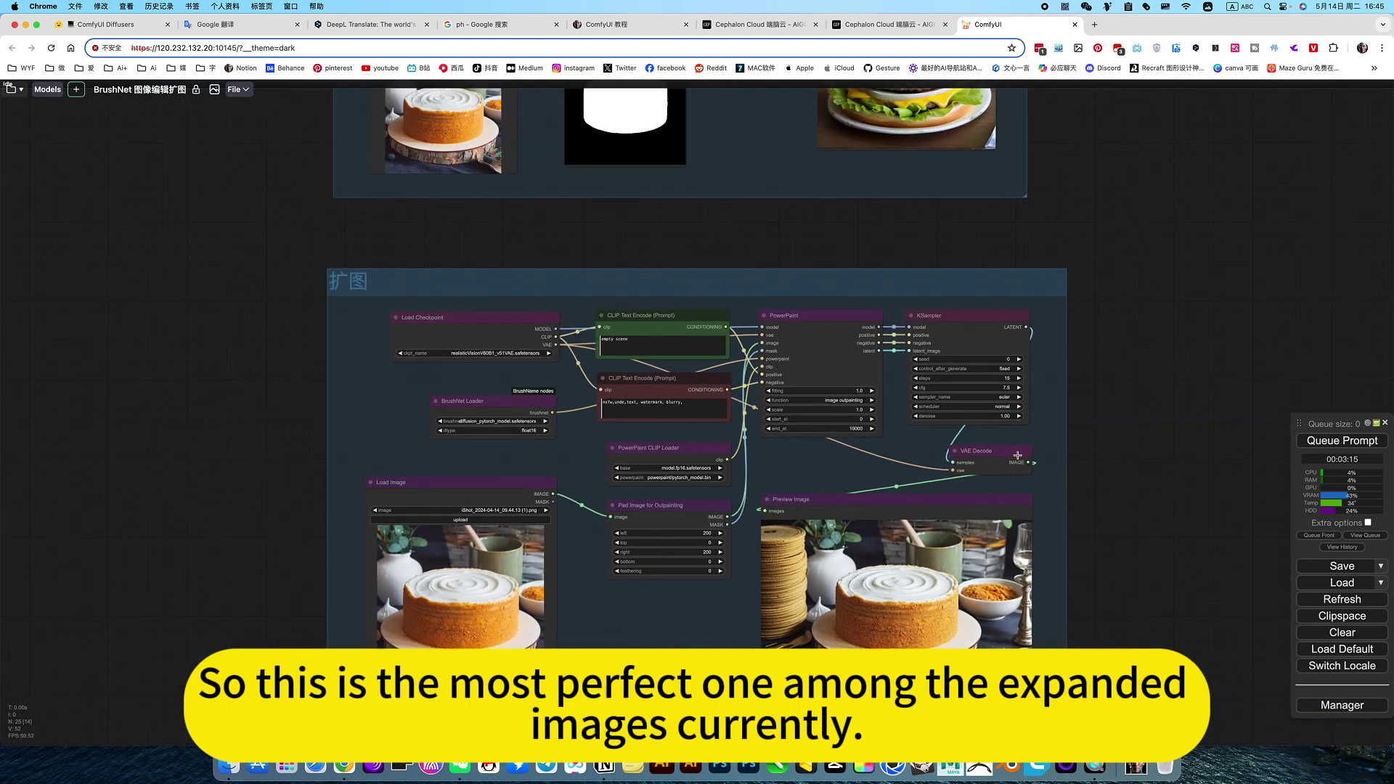
Step: Return to the 编辑修改图像 group and view the list of saved workflows, then close the list
scroll(1130, 522, "up", 10)
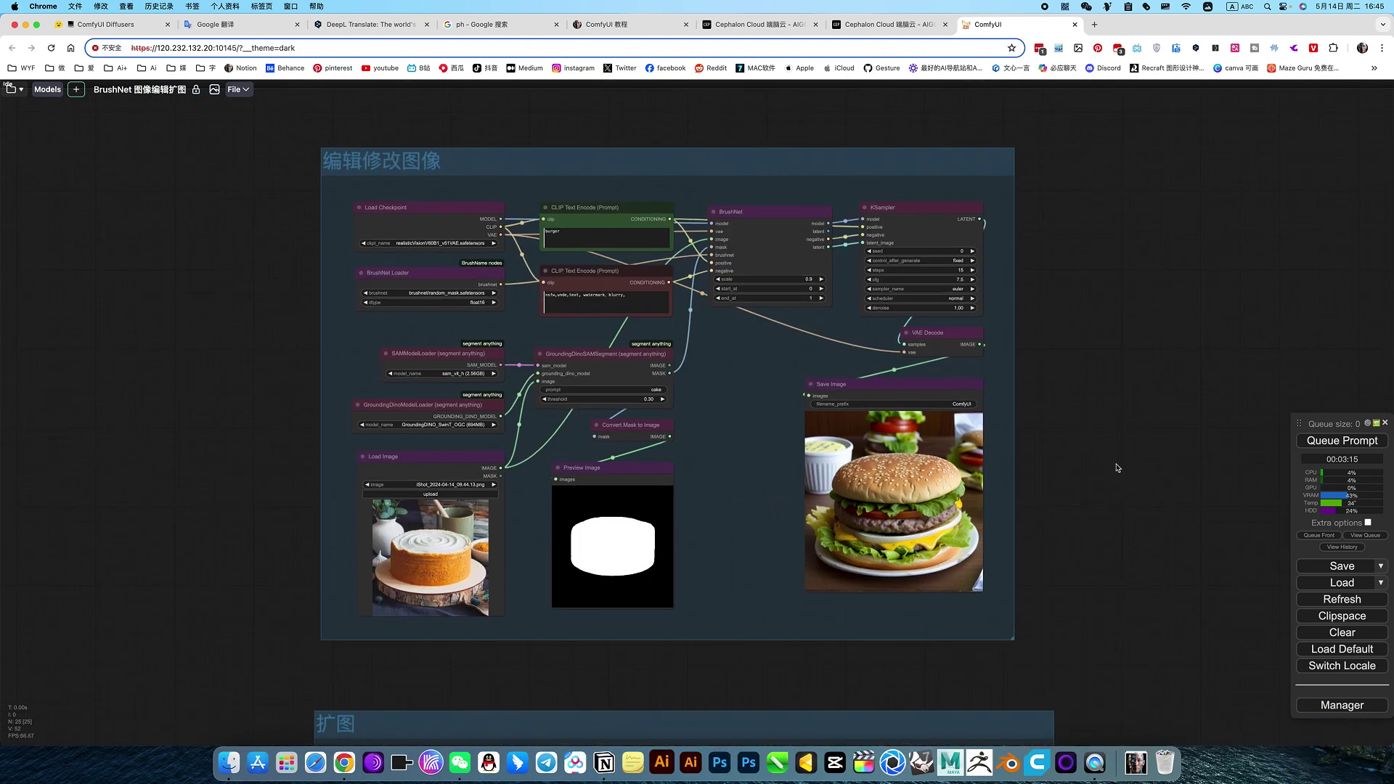
scroll(1115, 436, "up", 2)
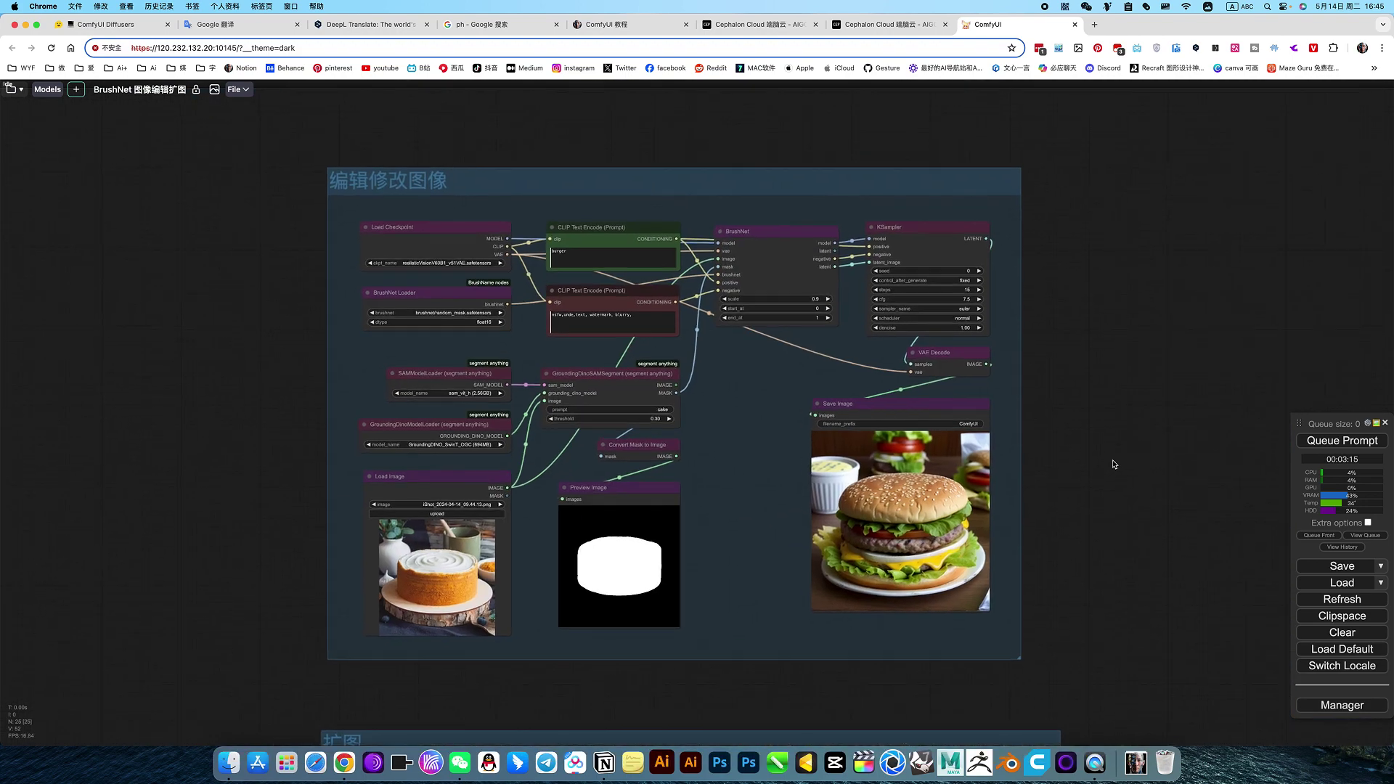
left_click(12, 90)
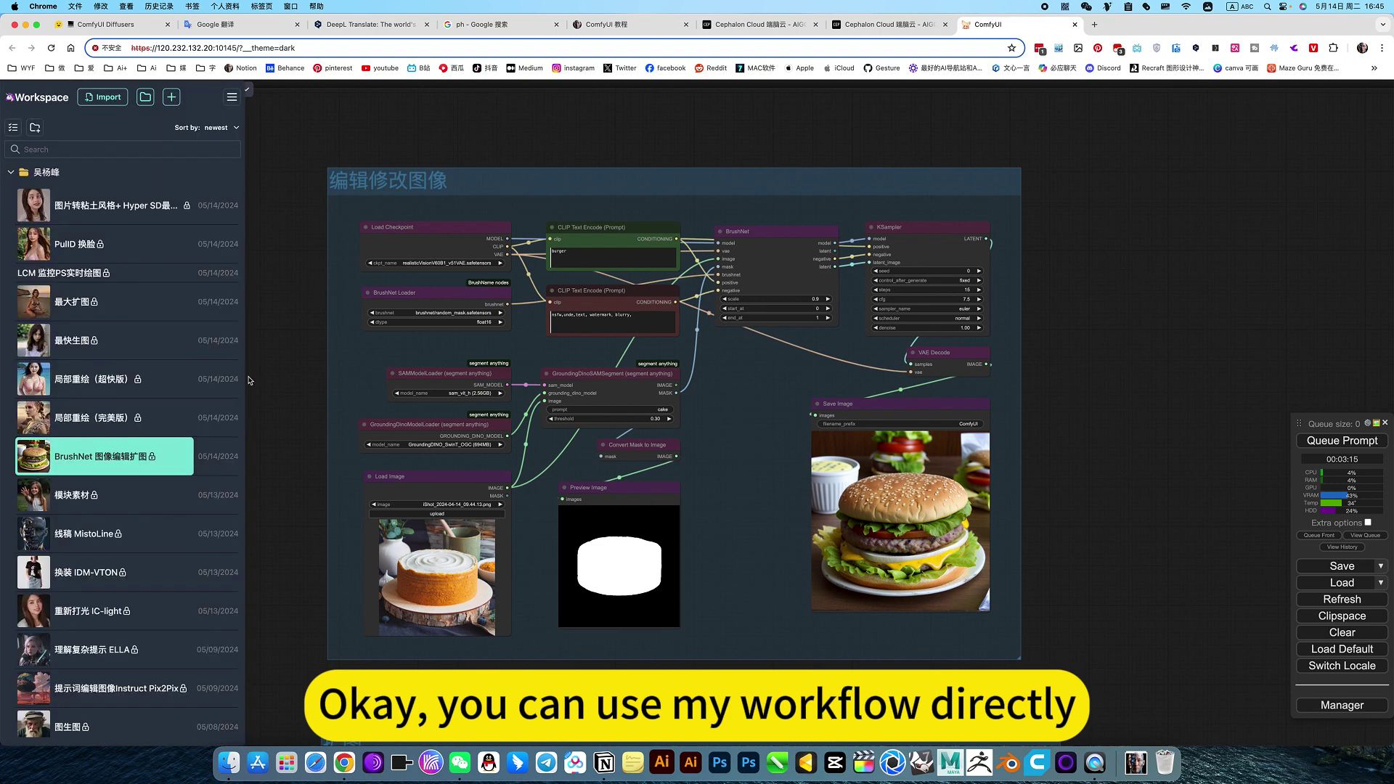
left_click(1044, 414)
left_click_drag(1043, 414, 1114, 421)
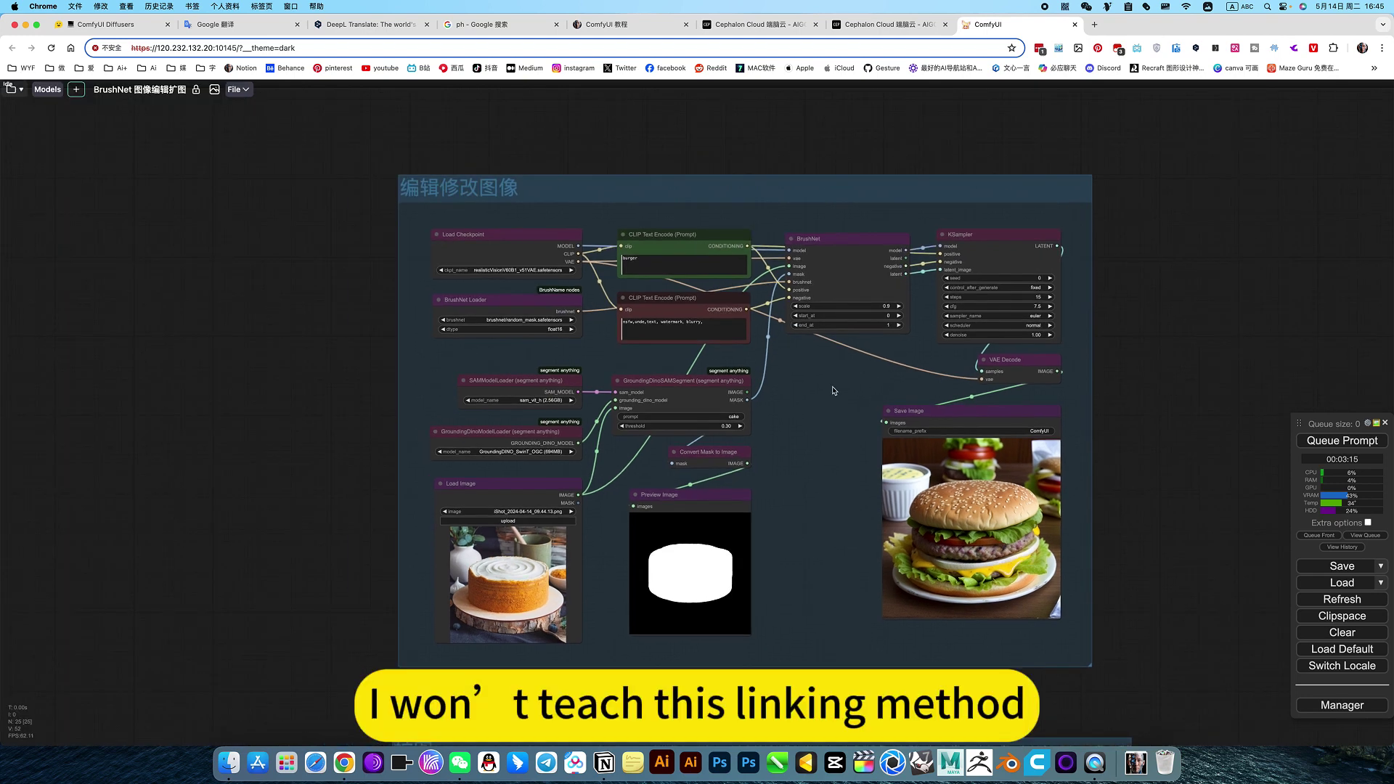
Step: Examine the BrushNet, segmentation and loader nodes up close, along with the overall layout of the 编辑修改图像 group
scroll(811, 388, "up", 4)
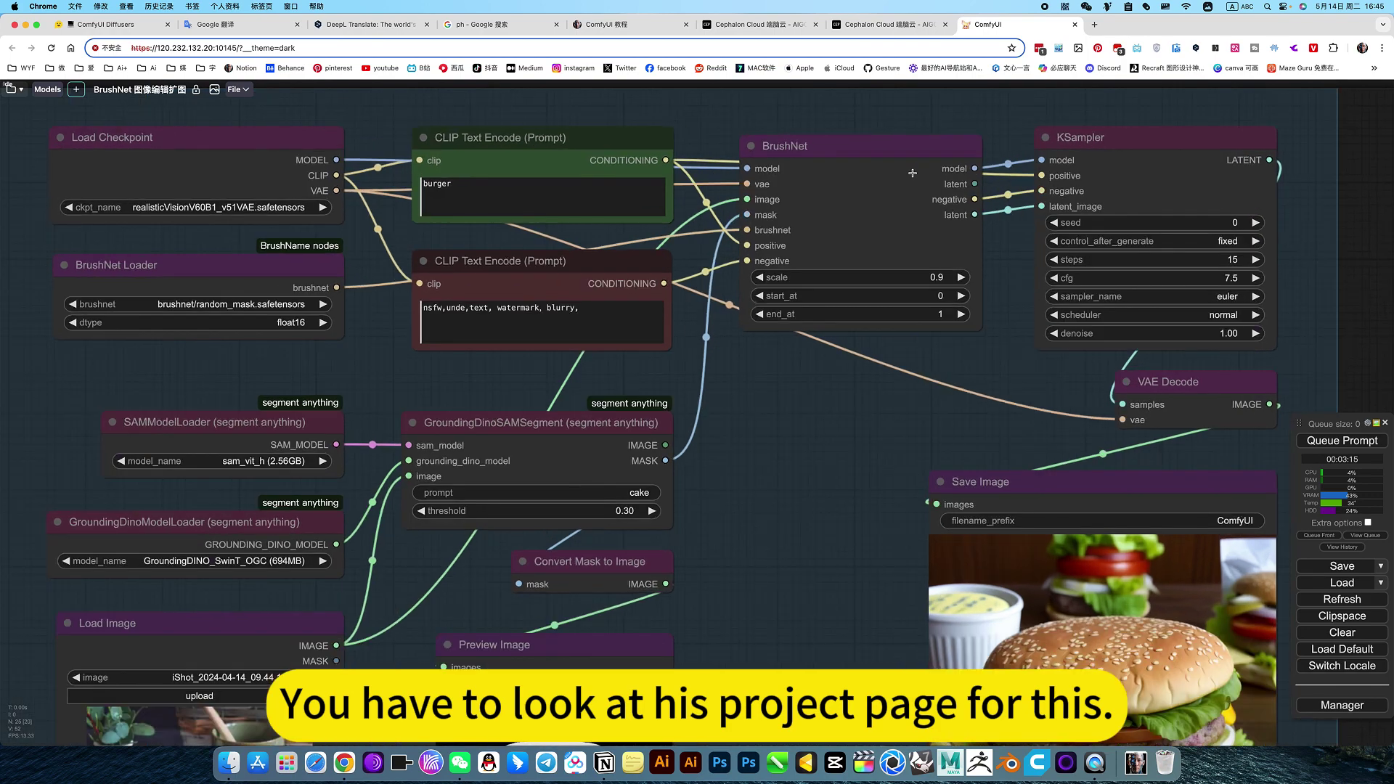
scroll(817, 359, "down", 3)
scroll(806, 390, "up", 5)
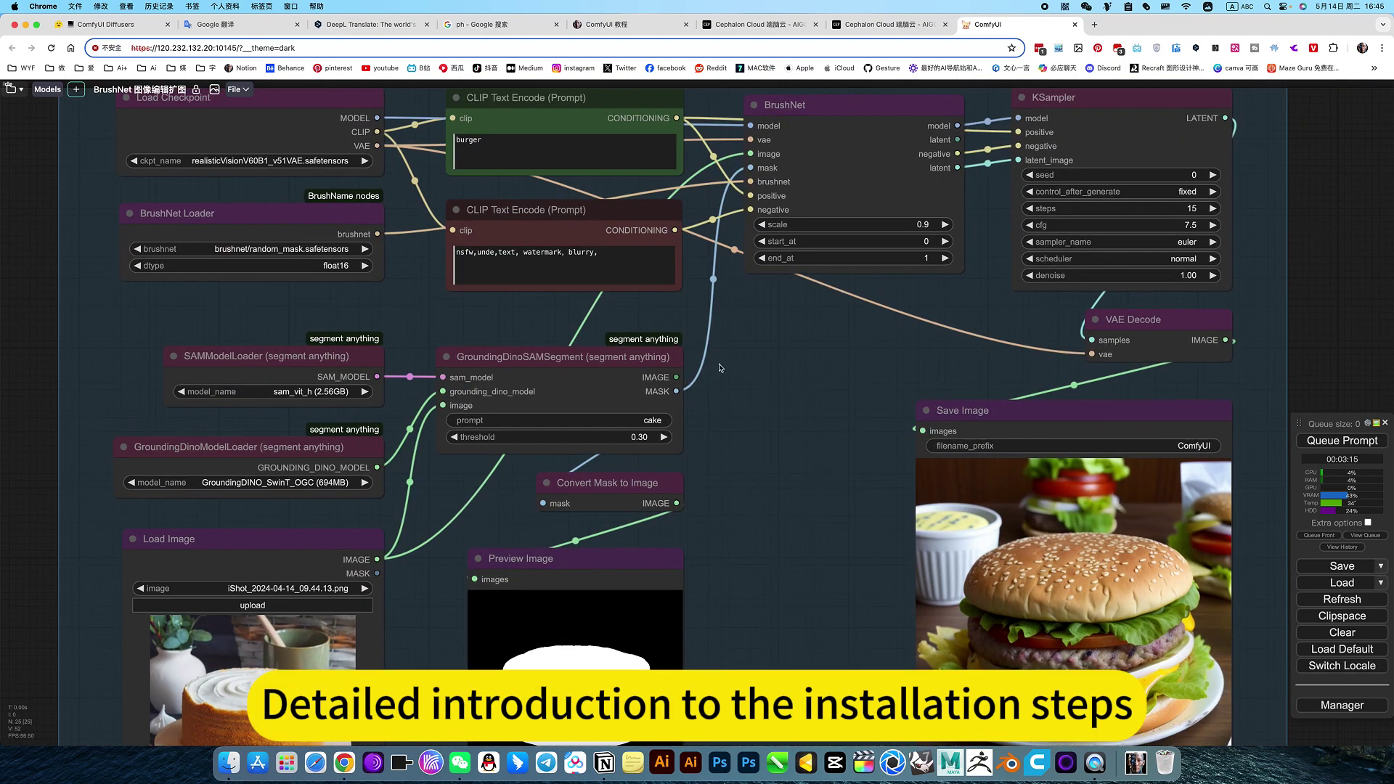
scroll(775, 408, "down", 5)
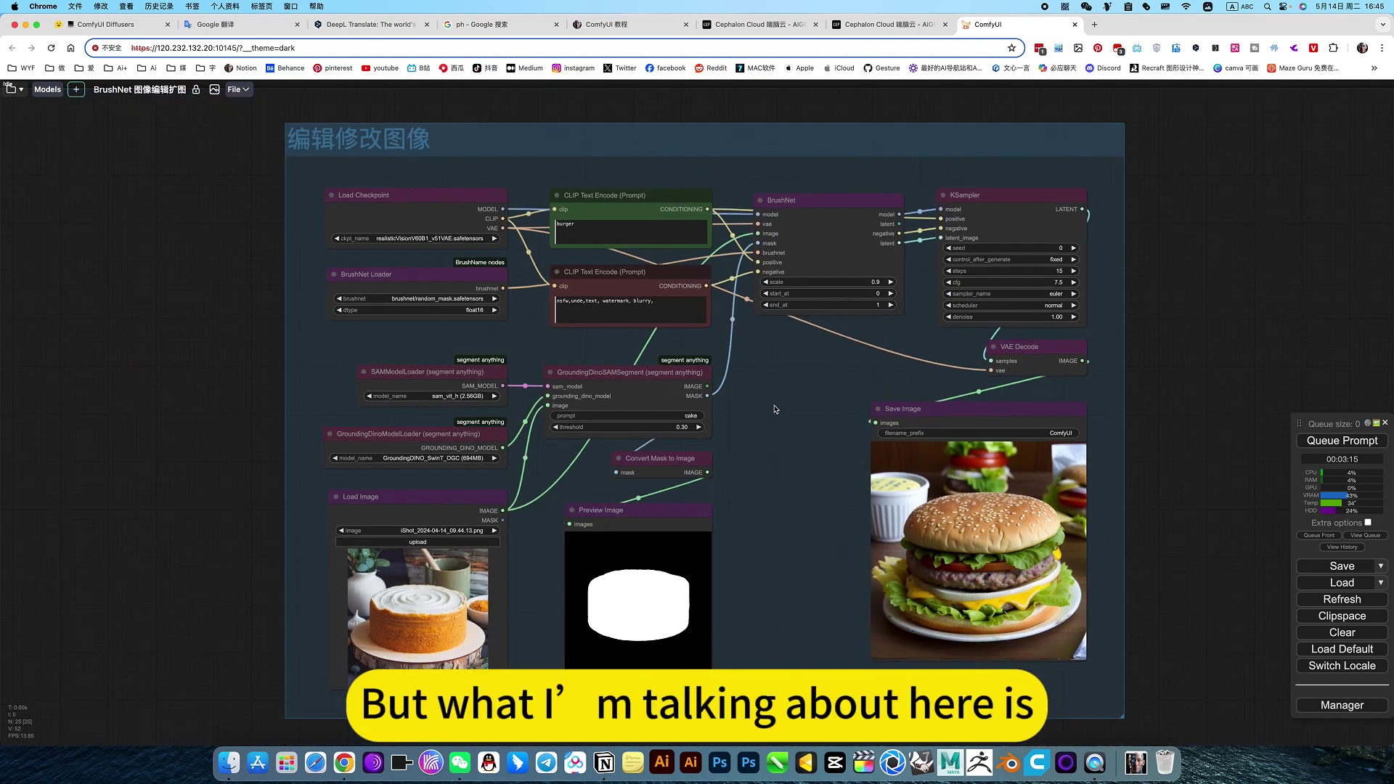
left_click_drag(765, 398, 768, 377)
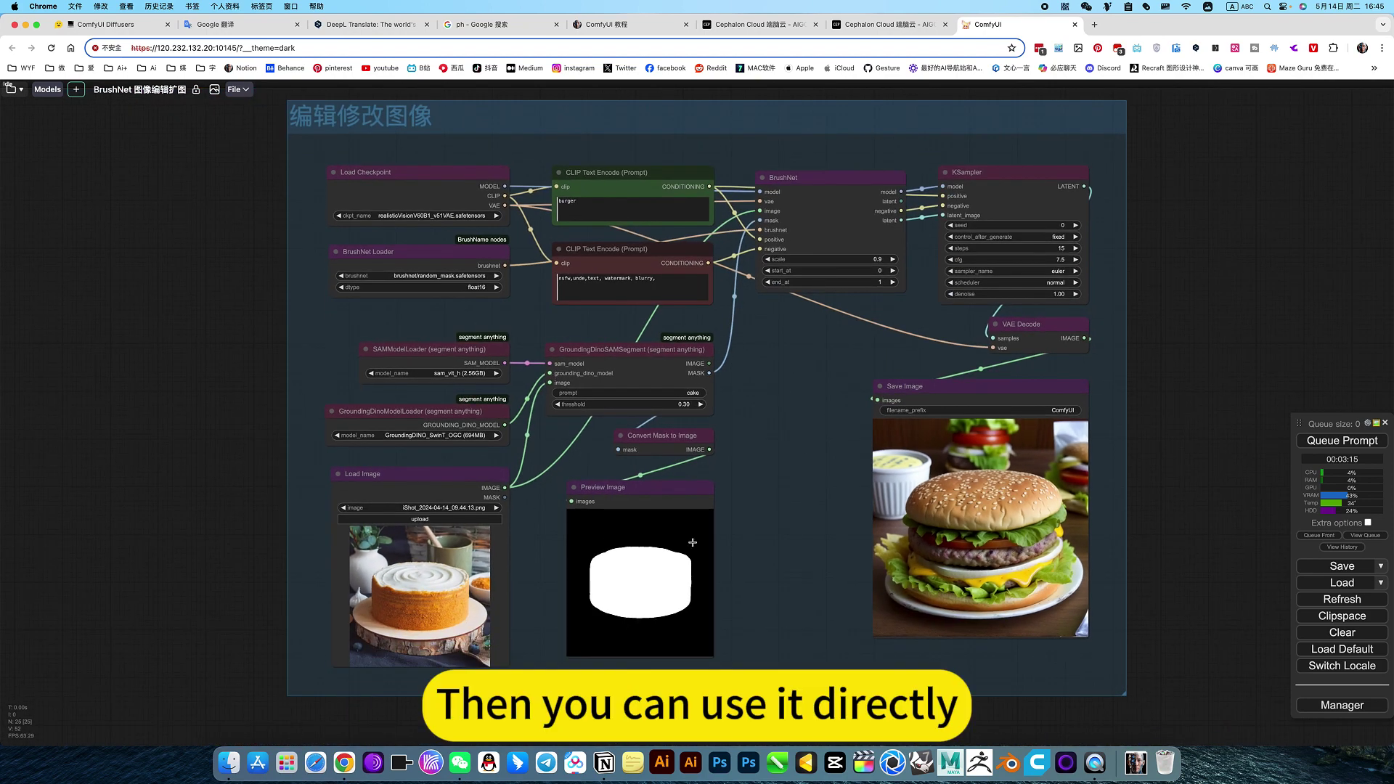
Step: Review the complete 扩图 group once more and go back to the 编辑修改图像 group
scroll(1177, 556, "down", 5)
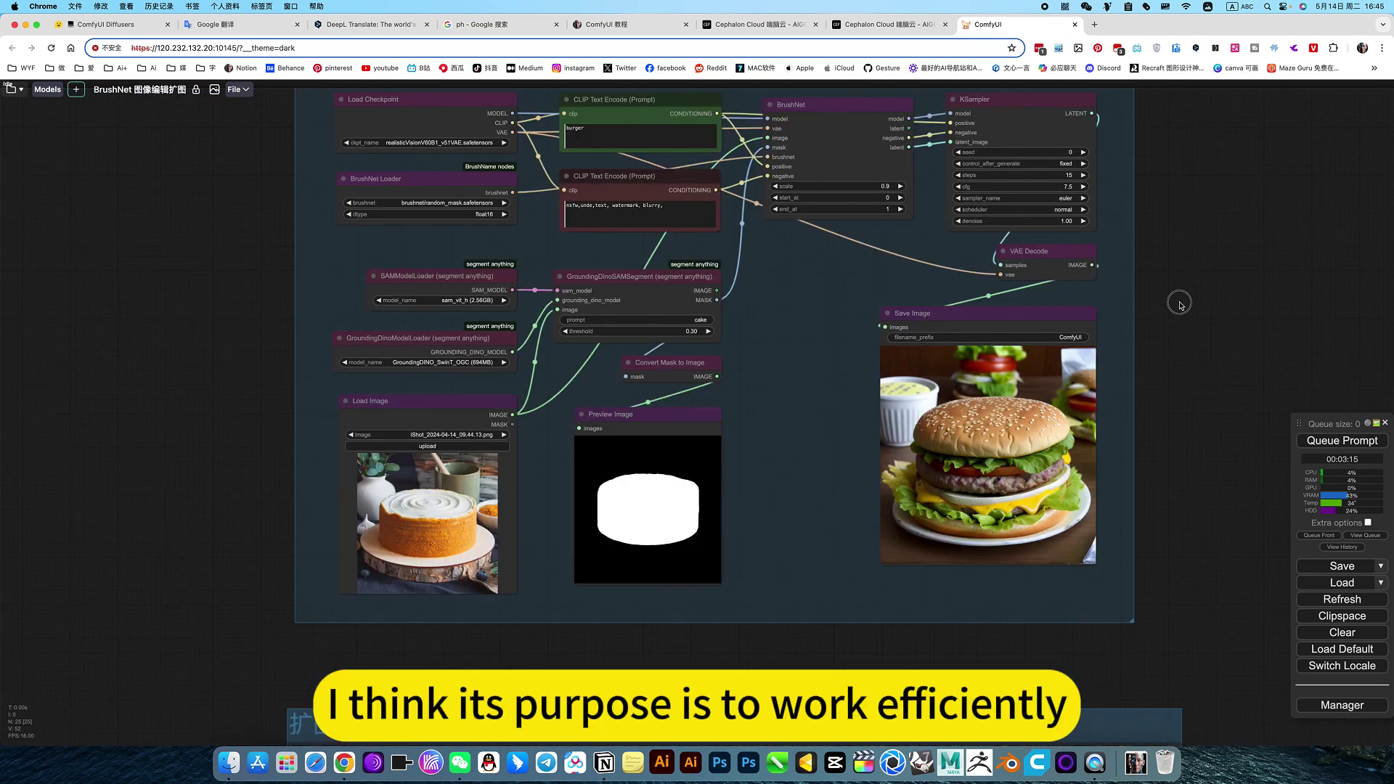
scroll(1212, 591, "down", 6)
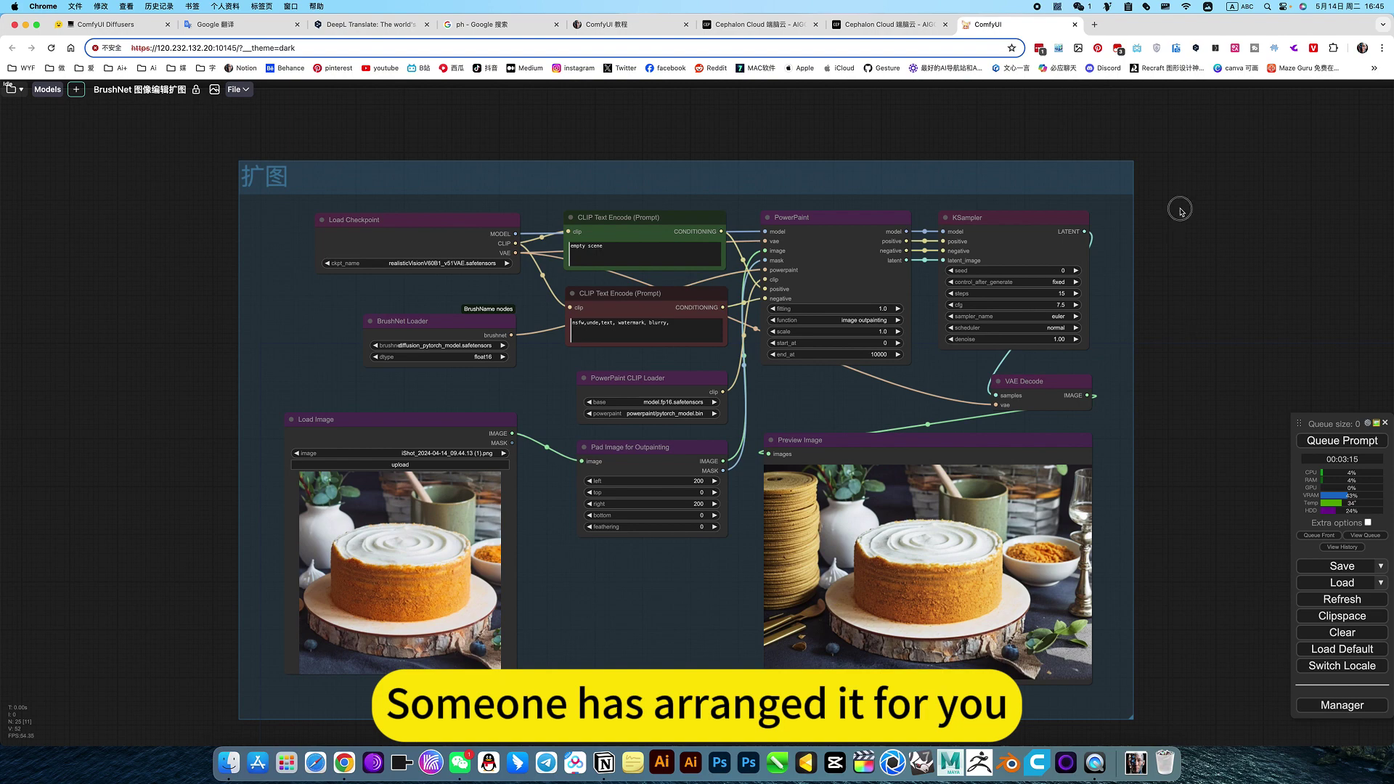
scroll(1162, 232, "up", 6)
scroll(1165, 424, "up", 5)
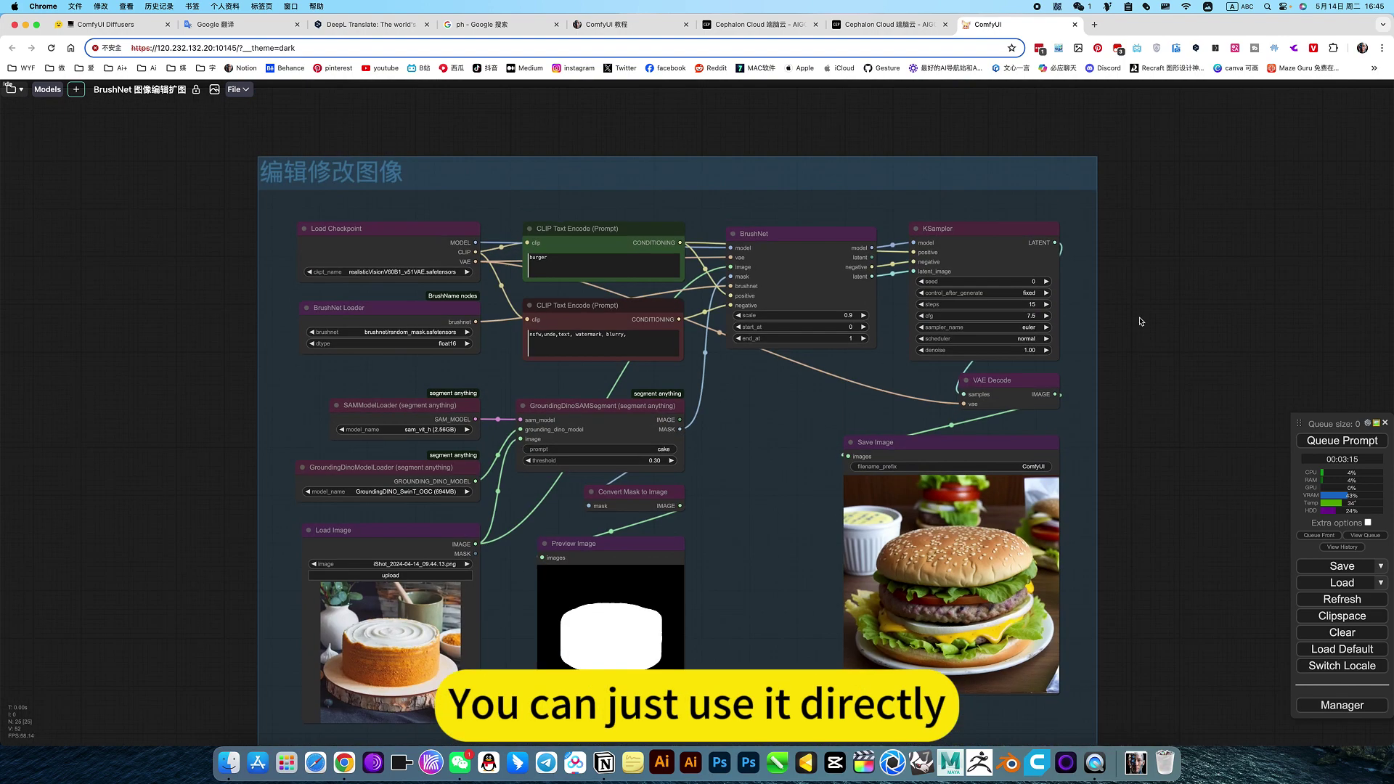